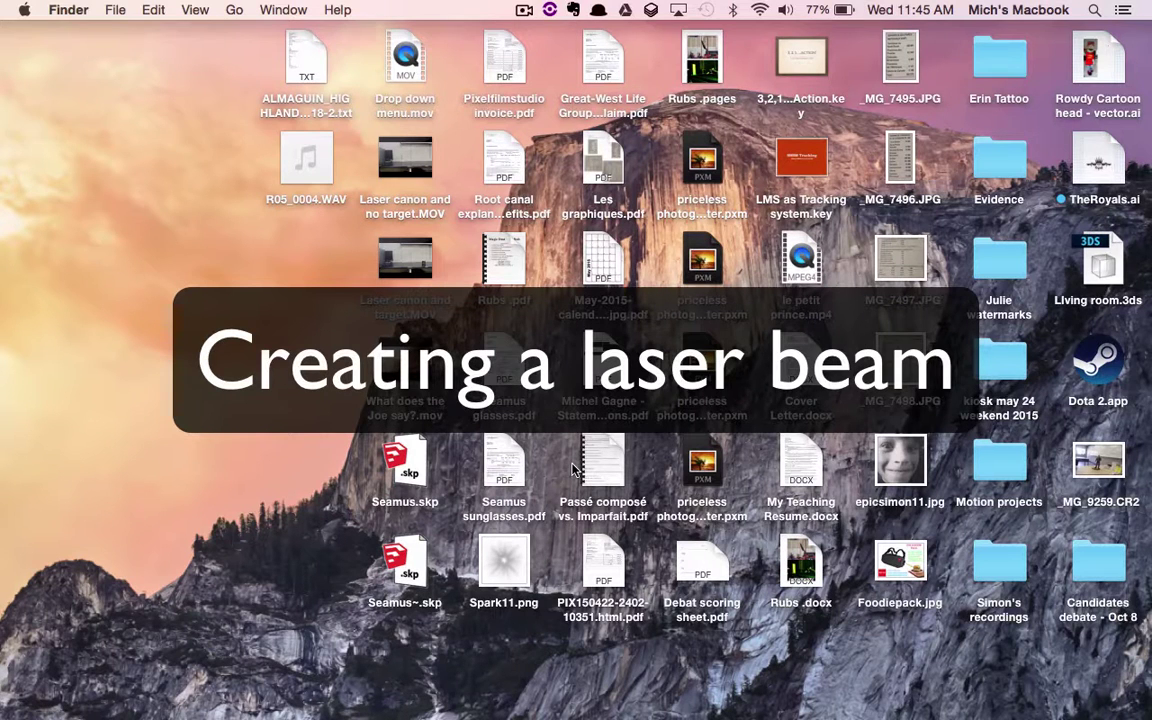
- Reveal the Dock to reach the Motion icon
mouse_move(505, 700)
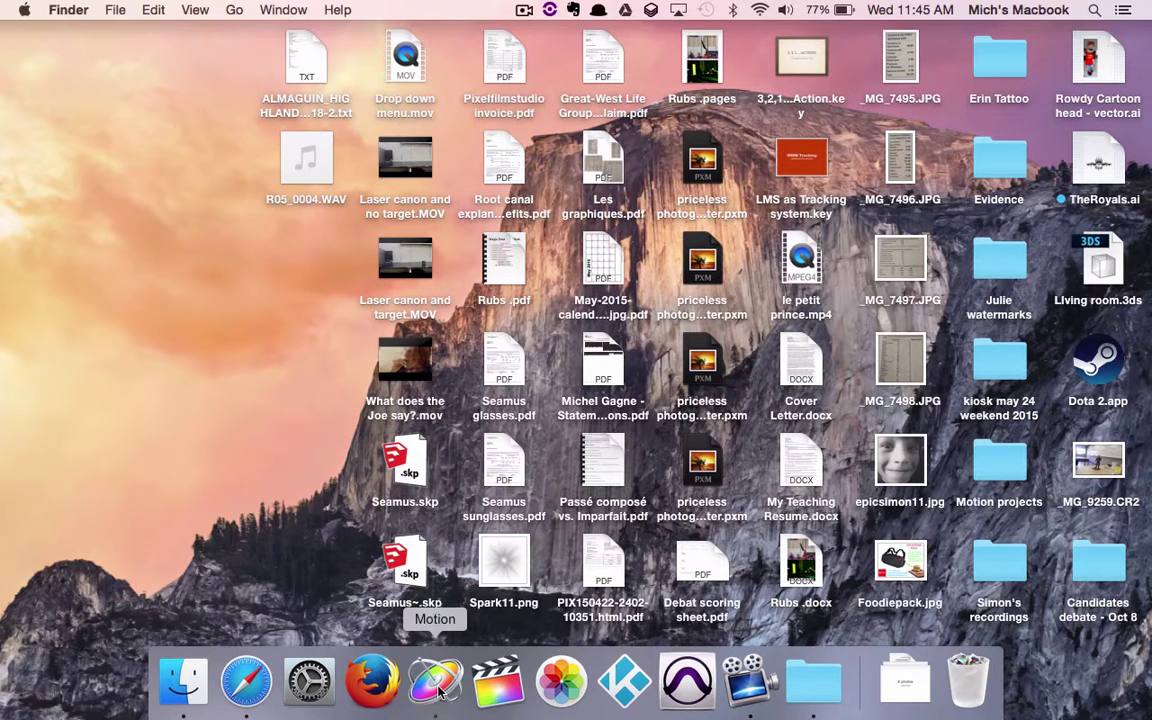
- Launch Motion and create a Motion Project at 24 fps with a 00:00:20:00 duration
left_click(438, 690)
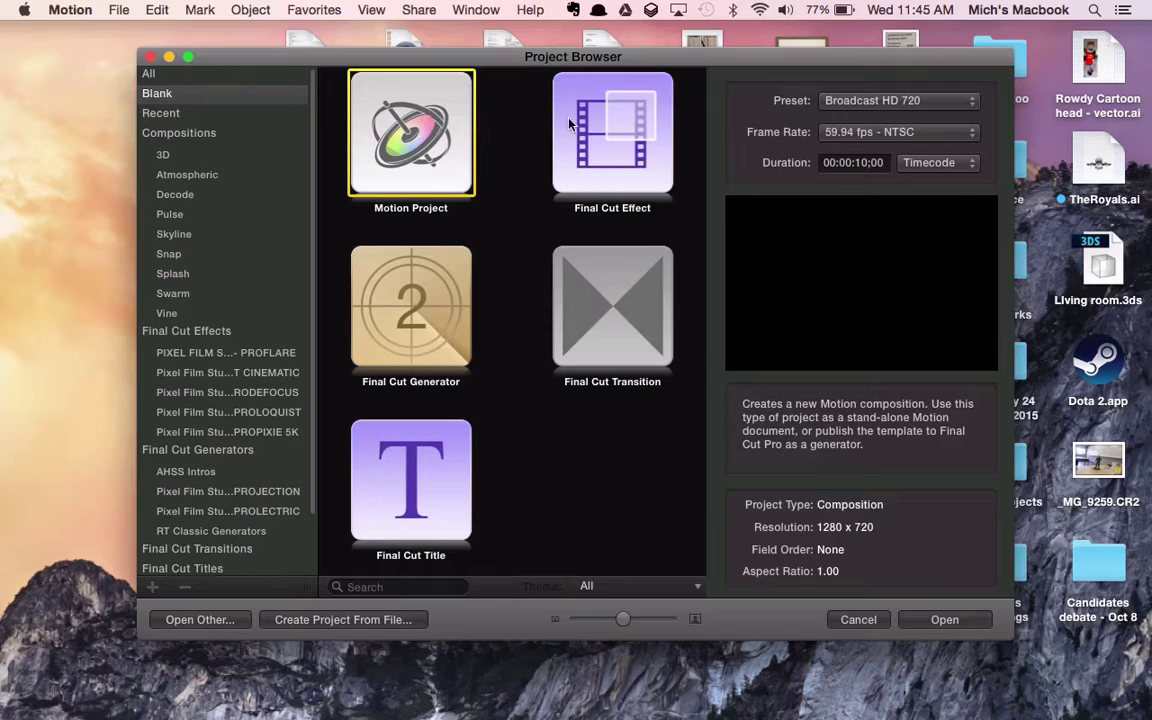
left_click(891, 139)
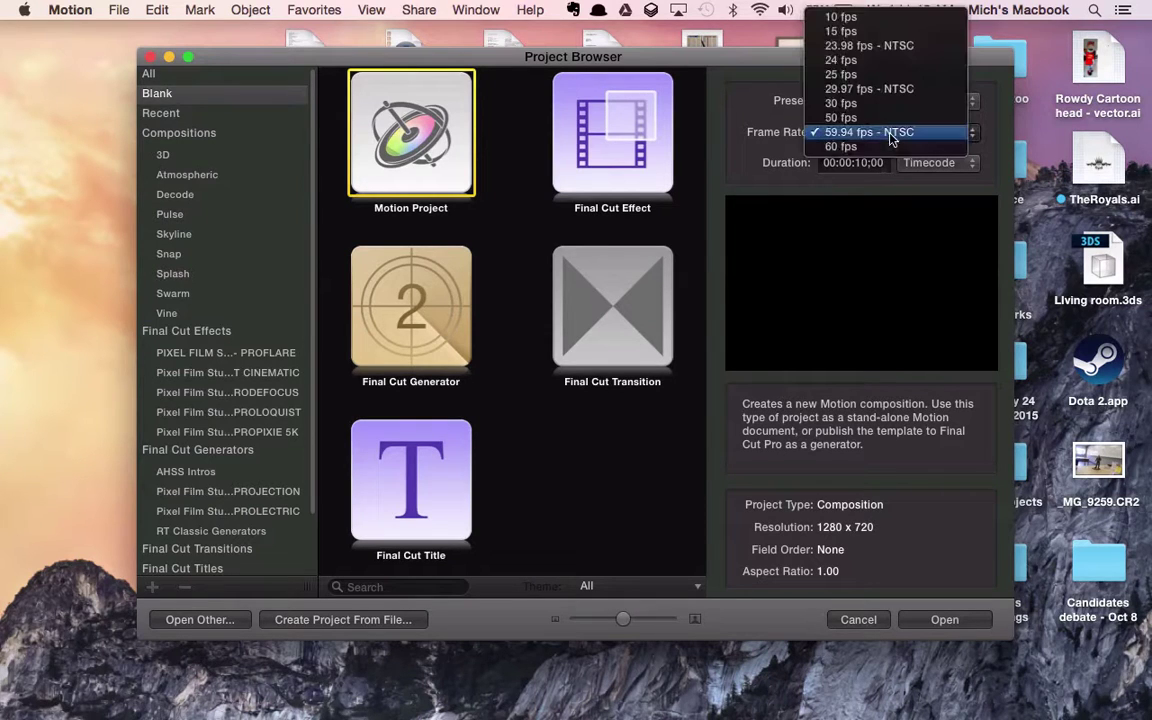
left_click(884, 61)
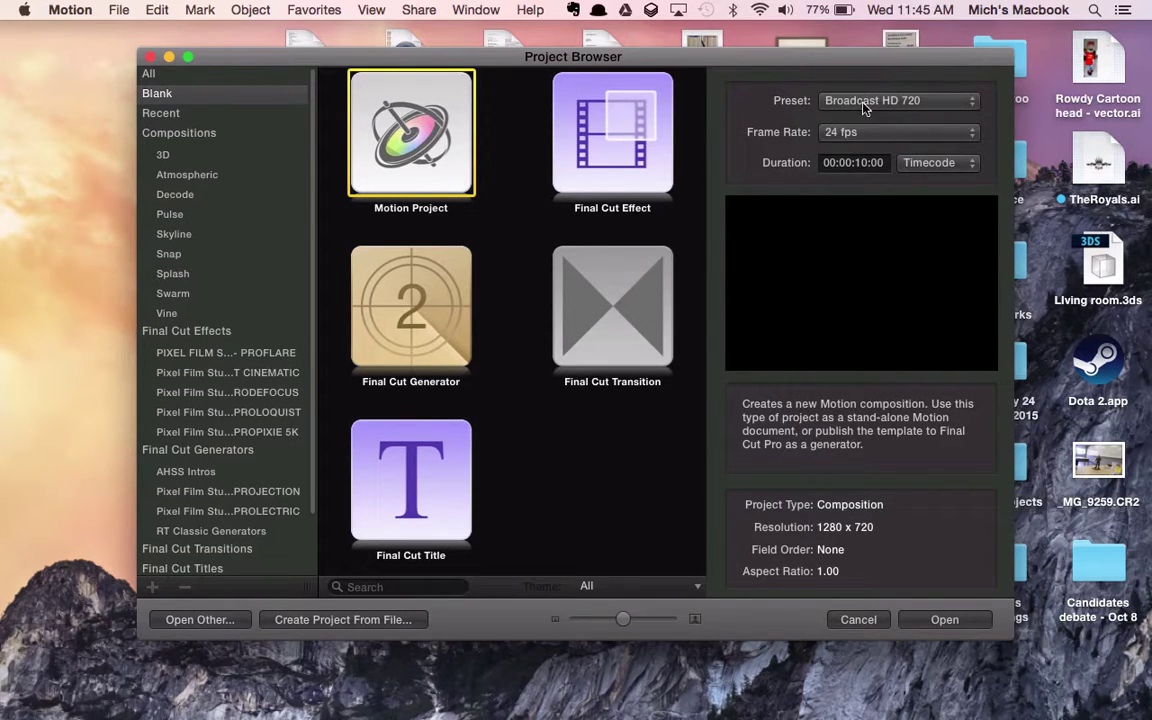
left_click(860, 163)
key("BackSpace")
type("2")
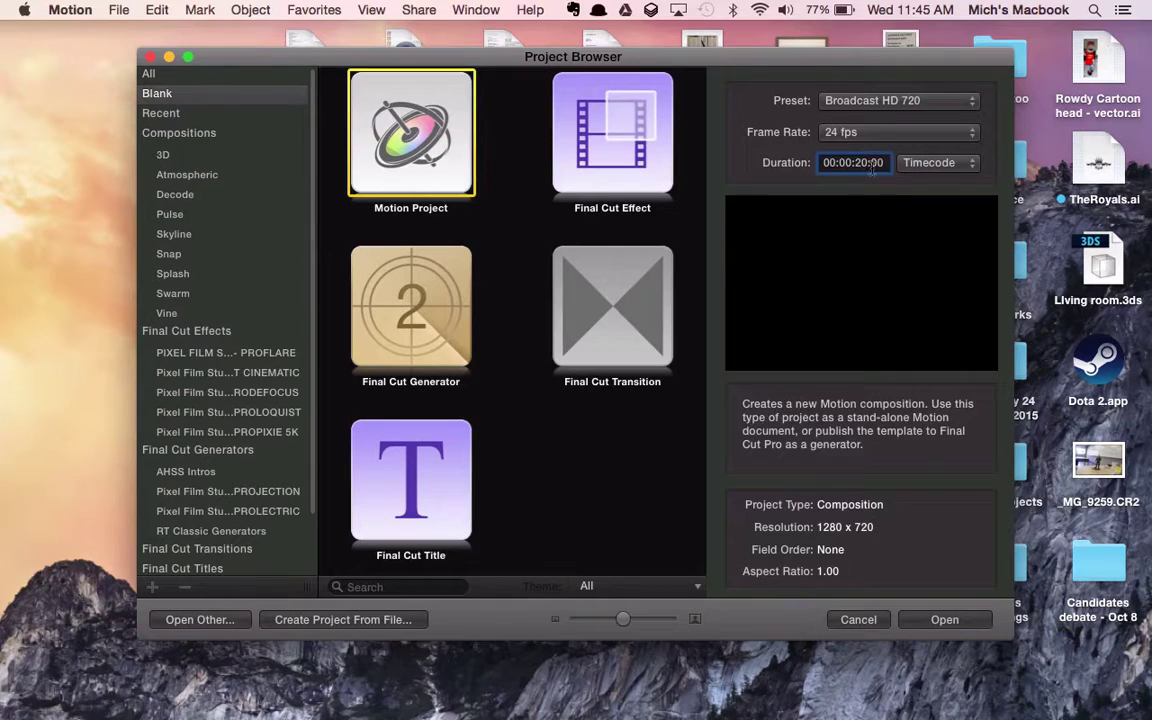
left_click(930, 619)
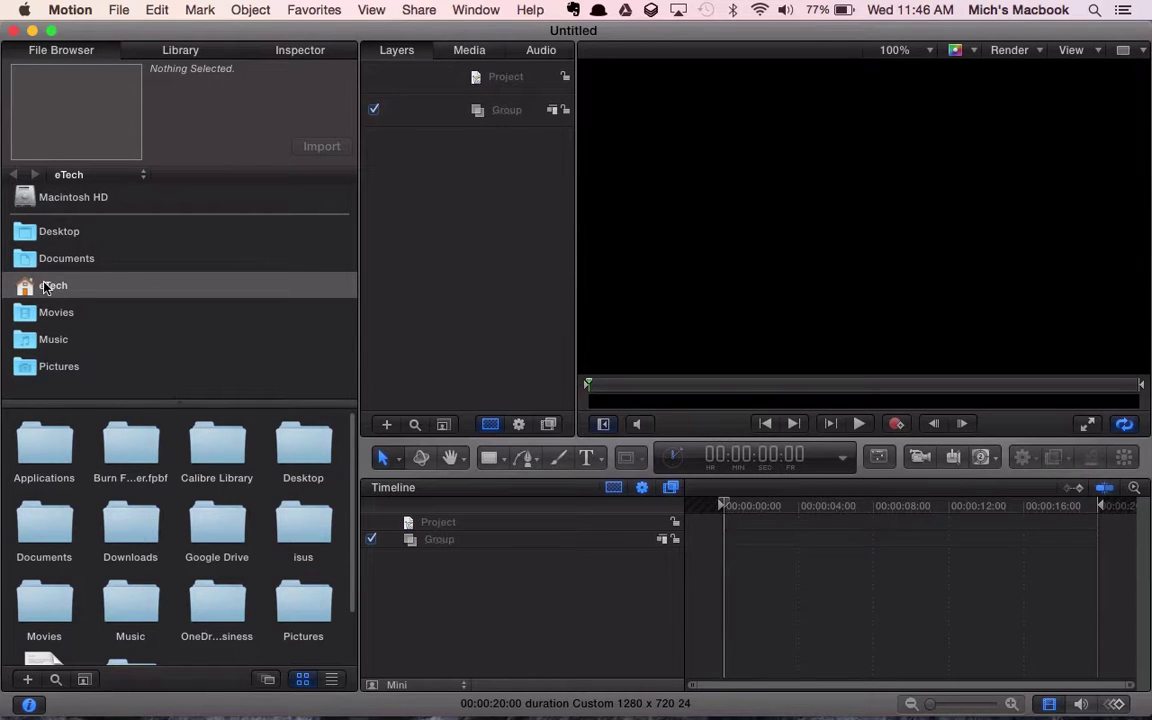
- Add the Desktop clips 'Laser canon and target' and 'Laser canon and no target' into Group
left_click(51, 236)
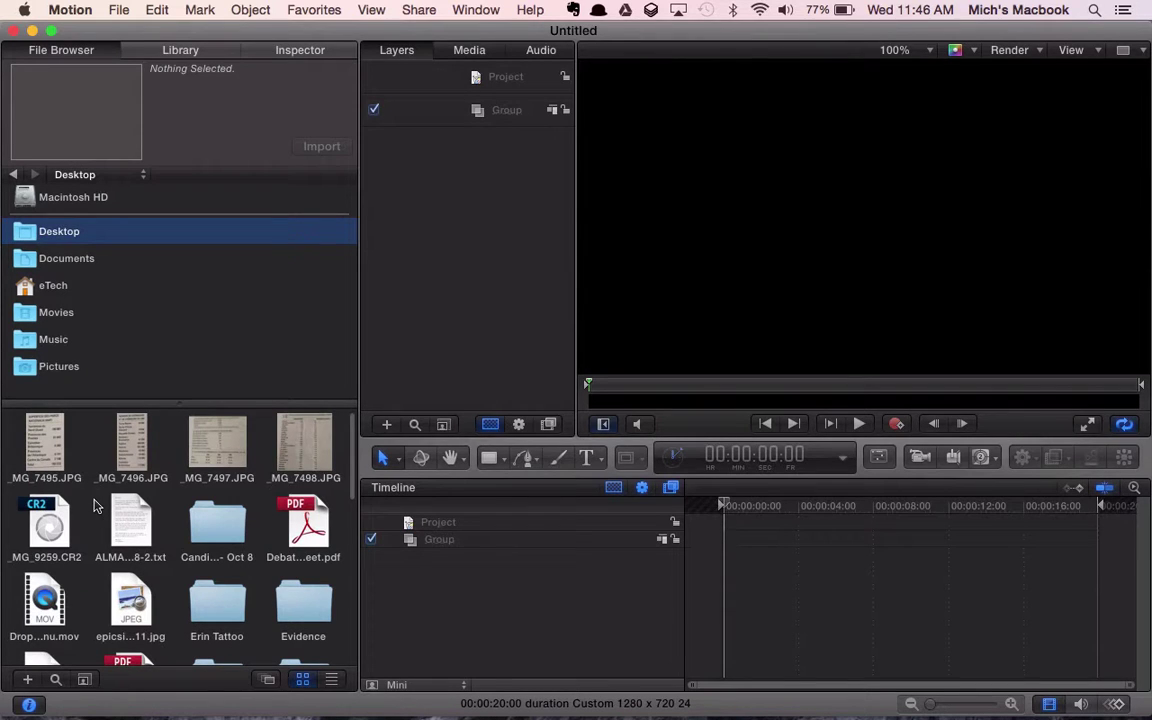
scroll(93, 507, "down", 8)
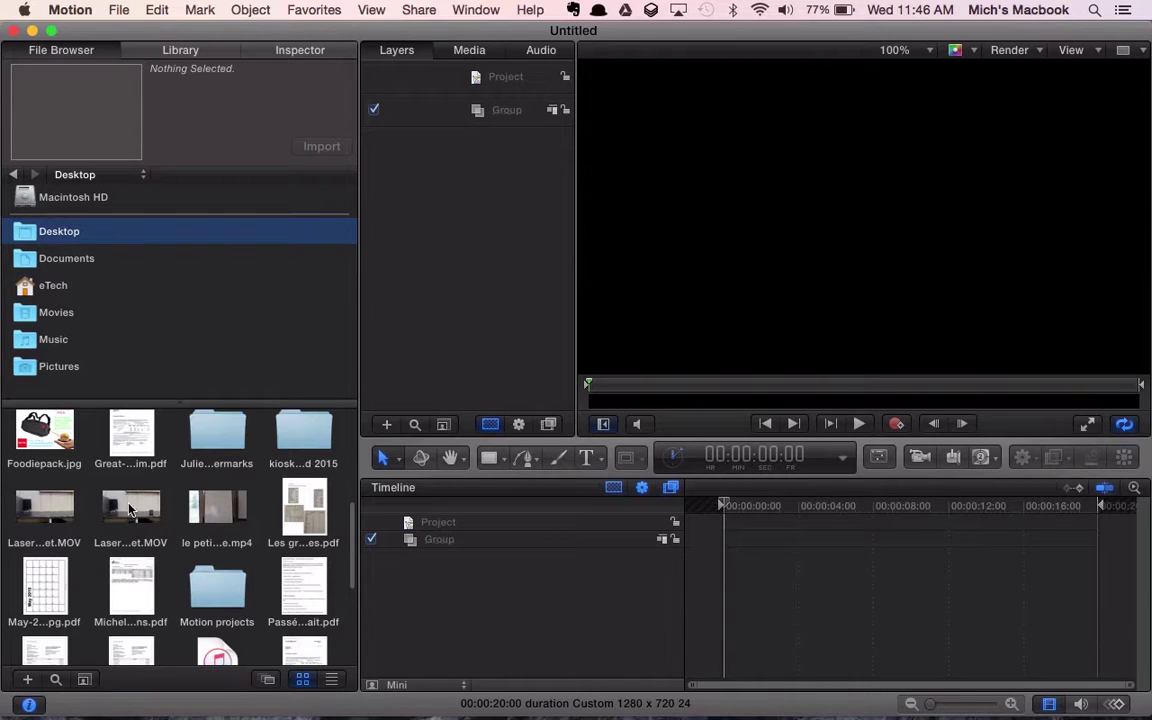
left_click_drag(128, 510, 406, 272)
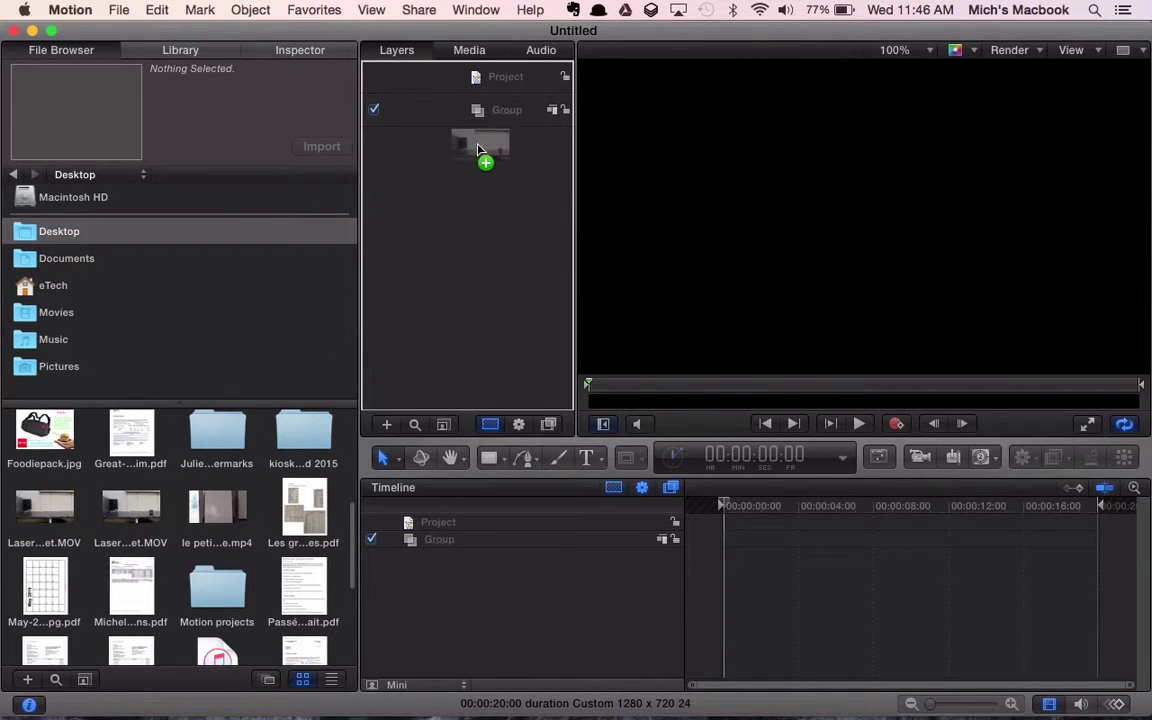
left_click_drag(478, 148, 486, 112)
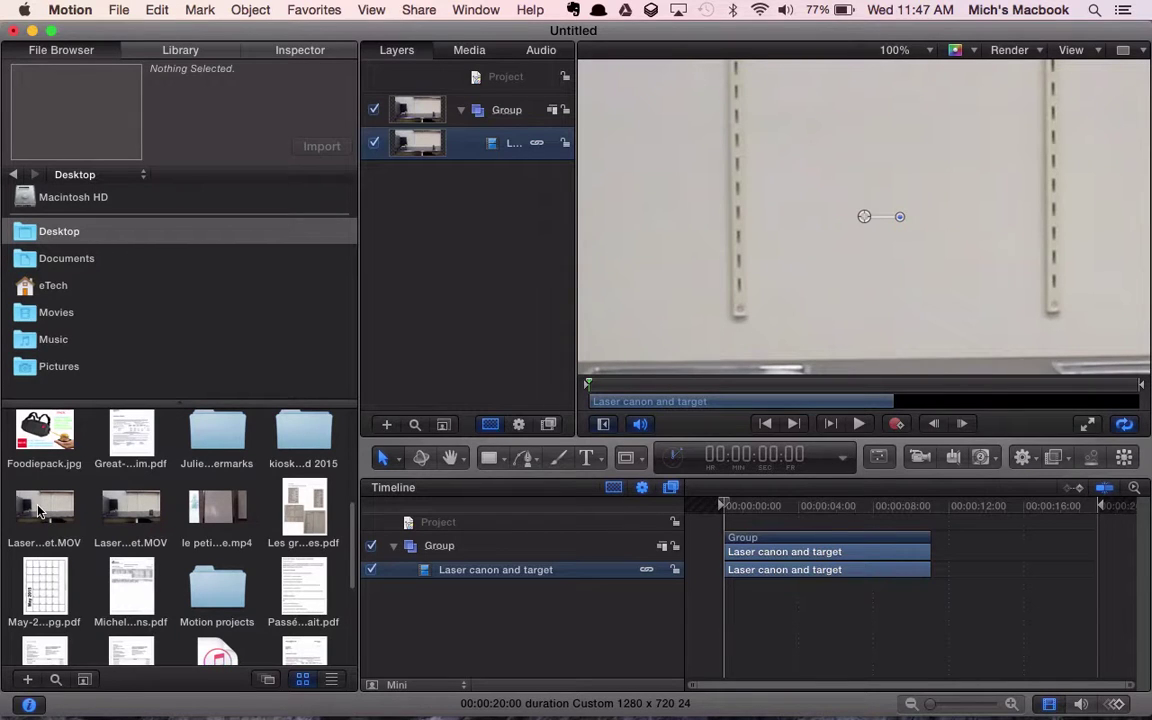
left_click_drag(38, 512, 471, 158)
left_click_drag(491, 207, 495, 172)
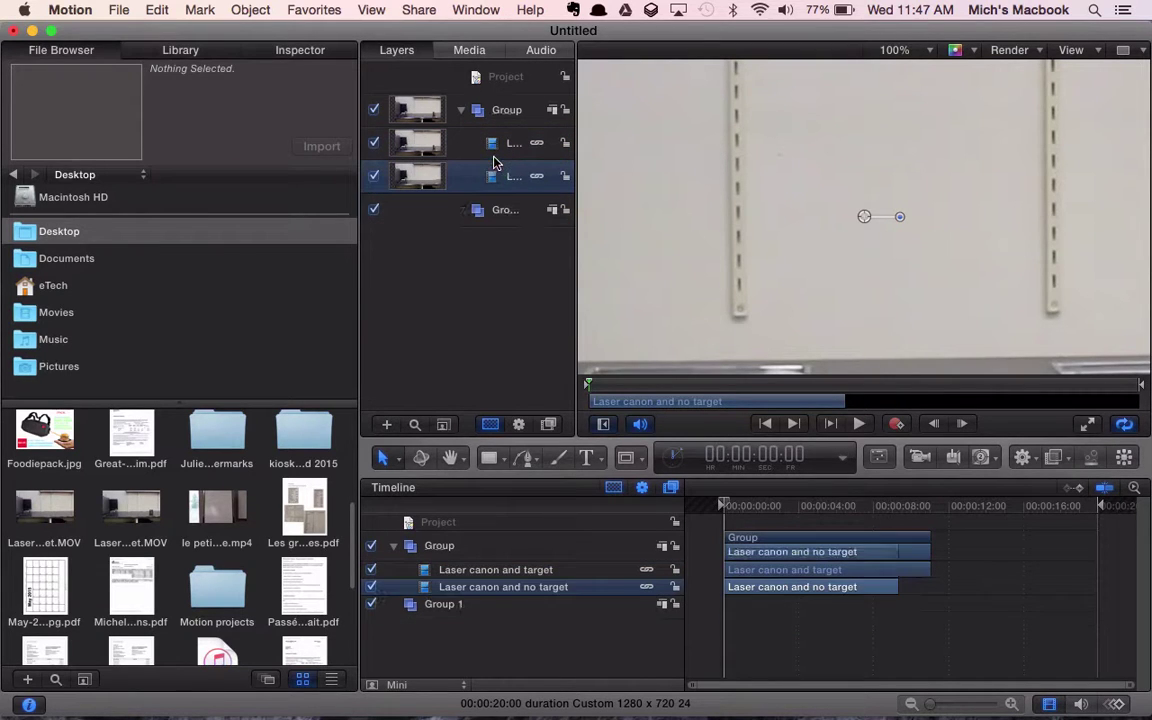
- Delete the empty Group 1 and rename Group to 'footage'
left_click(491, 208)
key("Delete")
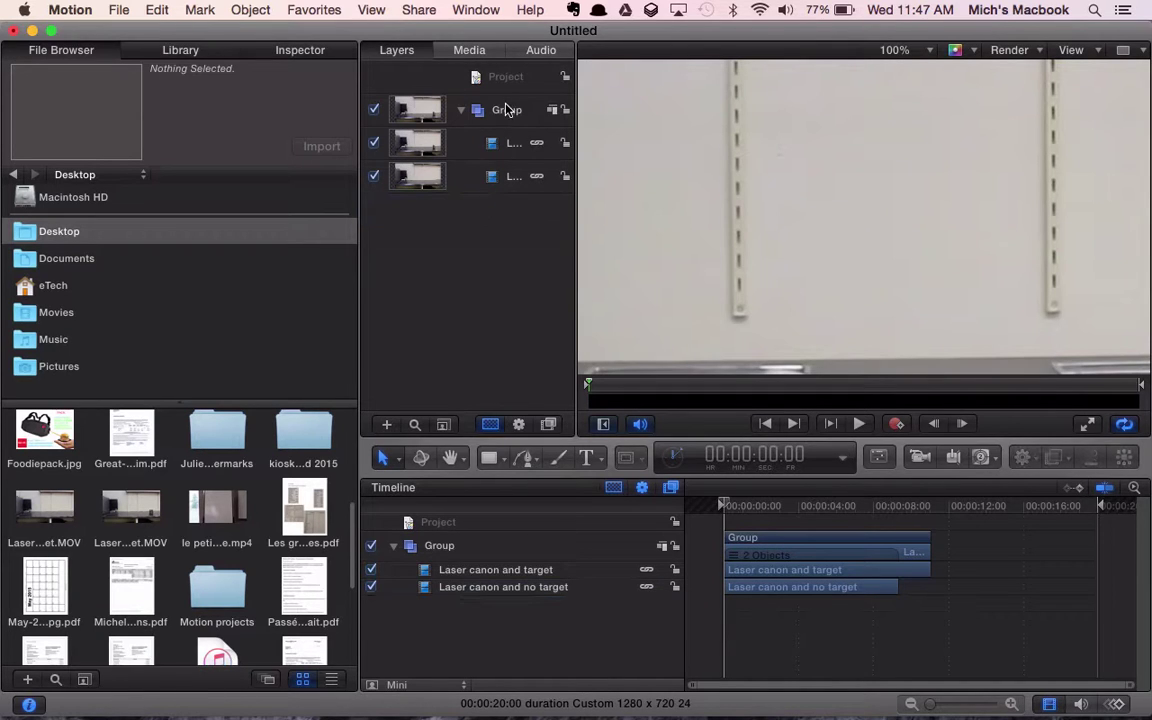
left_click(506, 113)
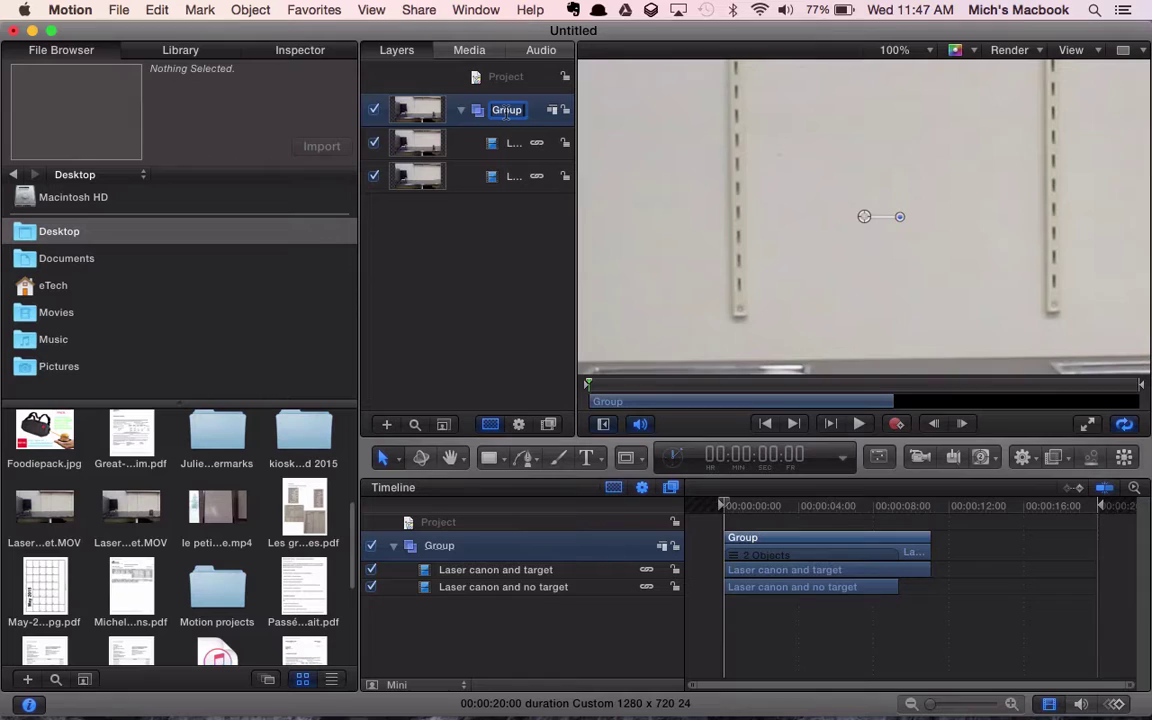
type("footage")
key("Return")
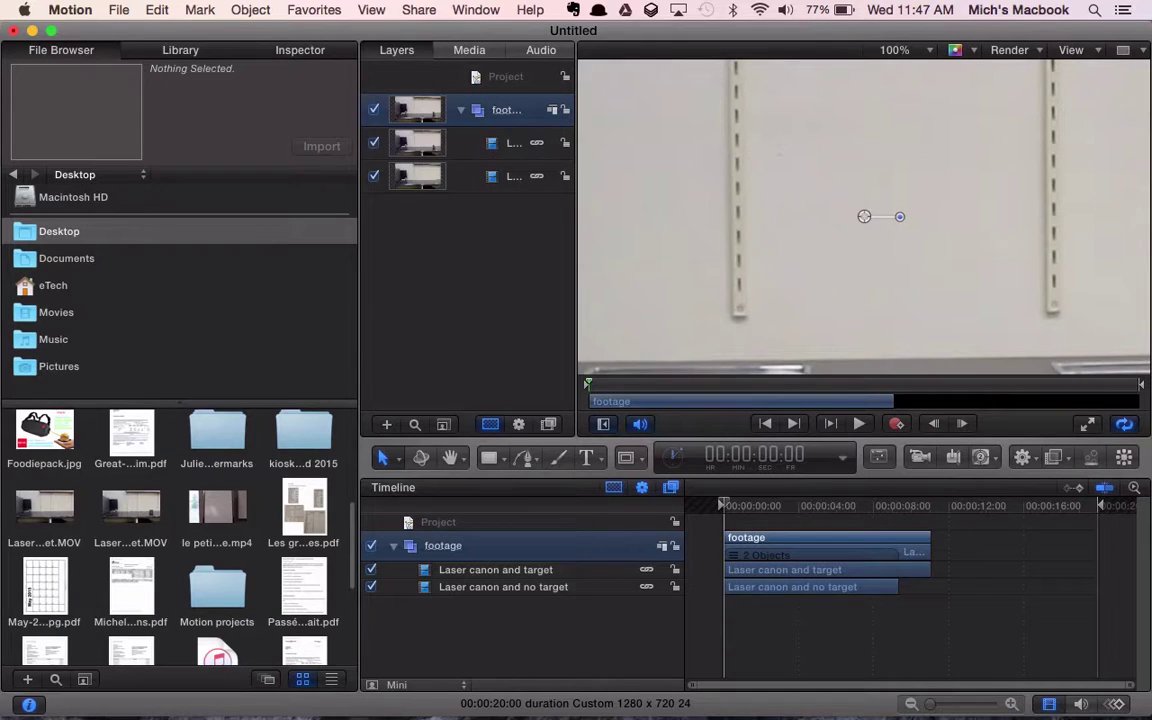
- At 25% canvas zoom, scale both laser cannon clips down to about 69% together
left_click(930, 52)
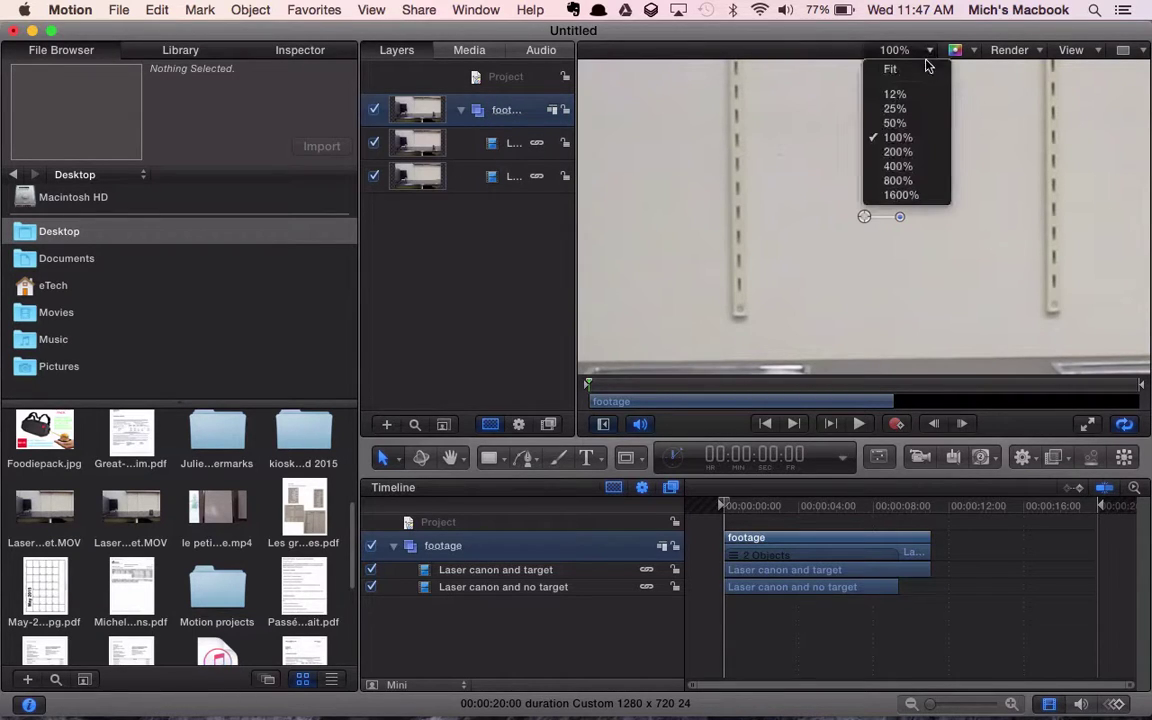
left_click(922, 69)
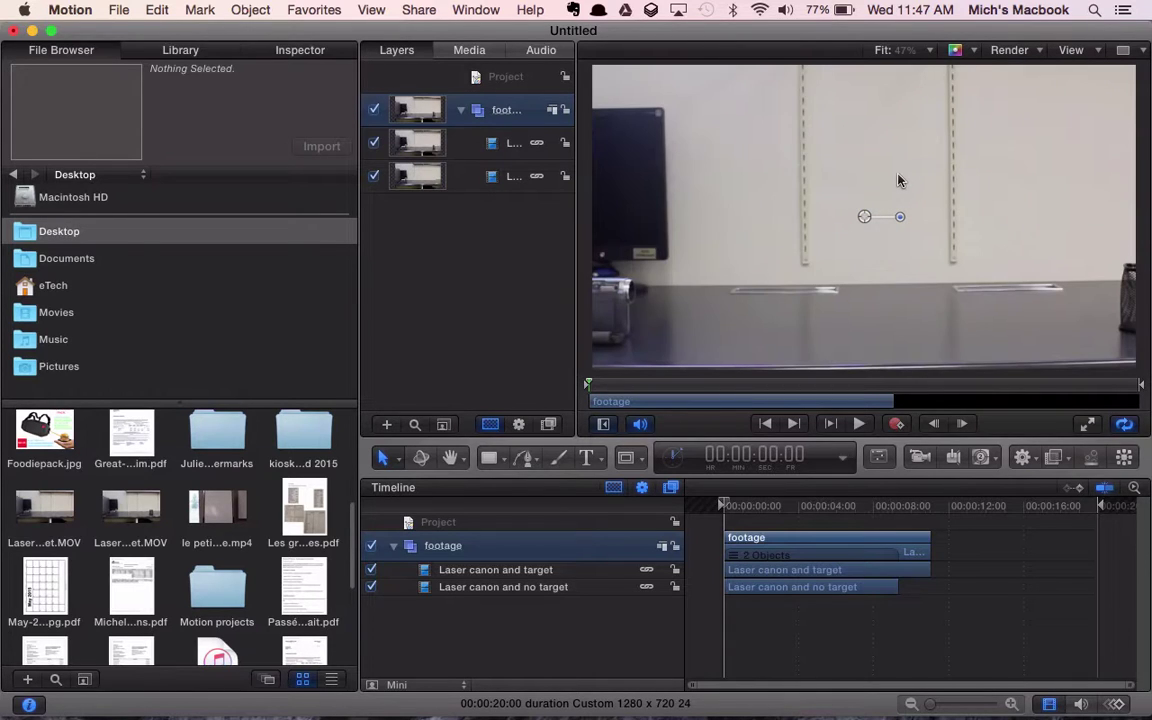
left_click(930, 50)
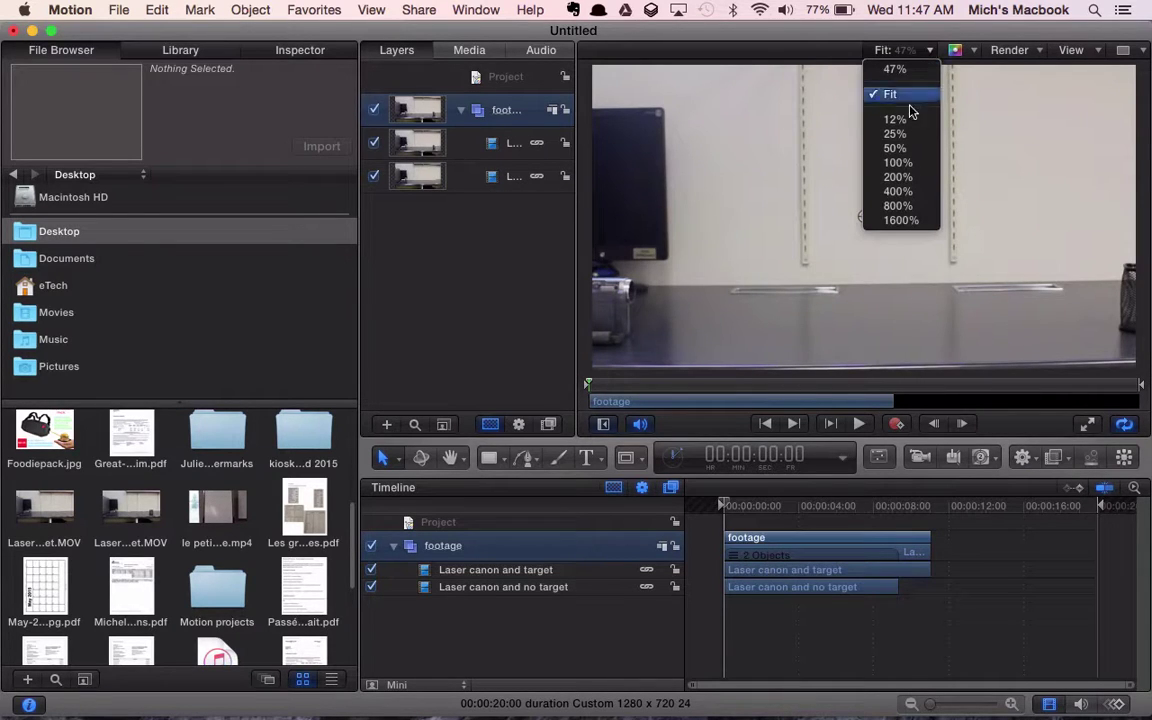
left_click(907, 136)
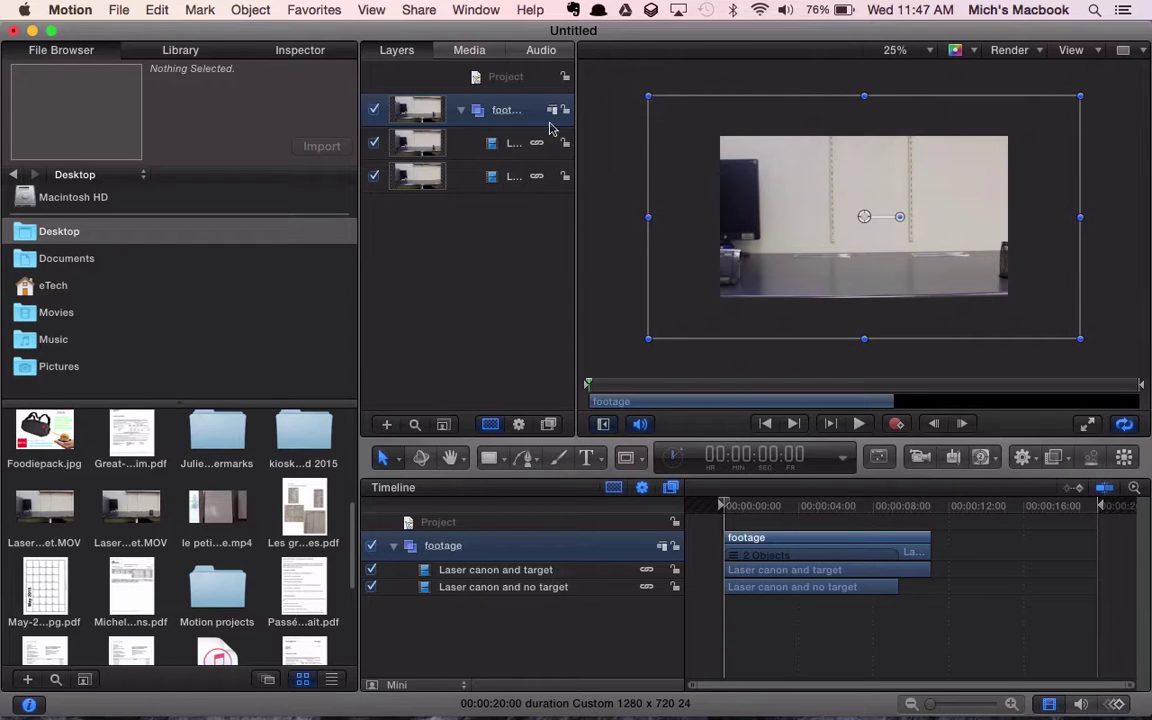
left_click(514, 148)
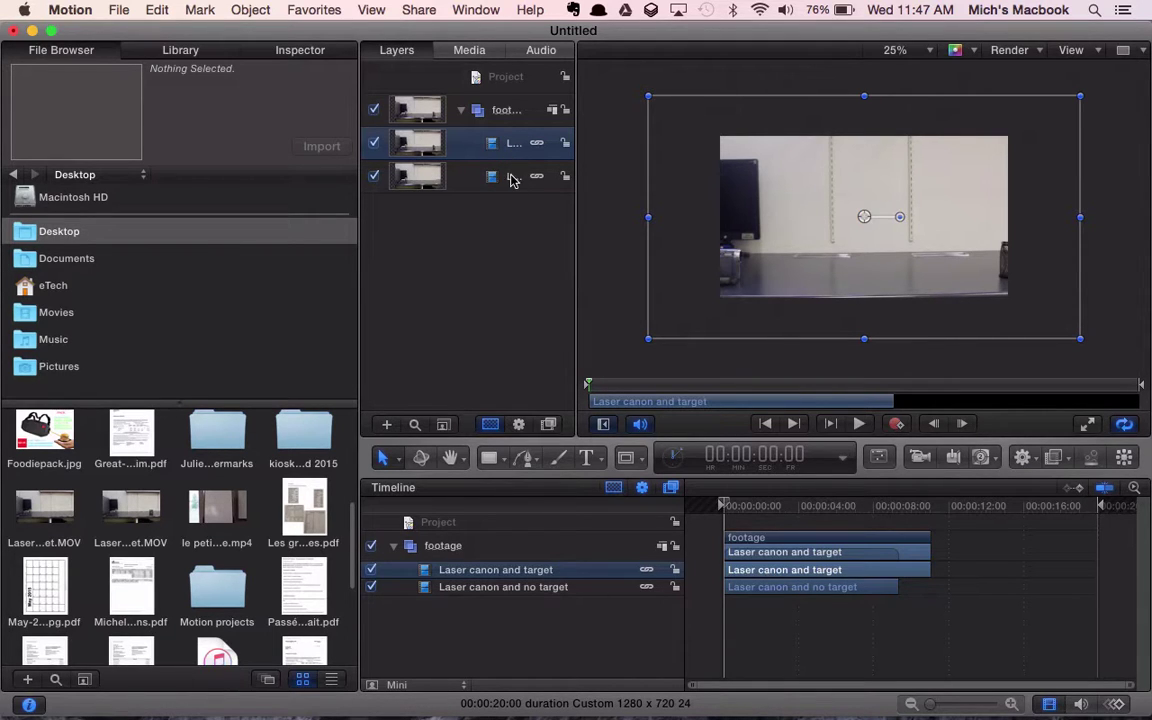
left_click(511, 178, "shift")
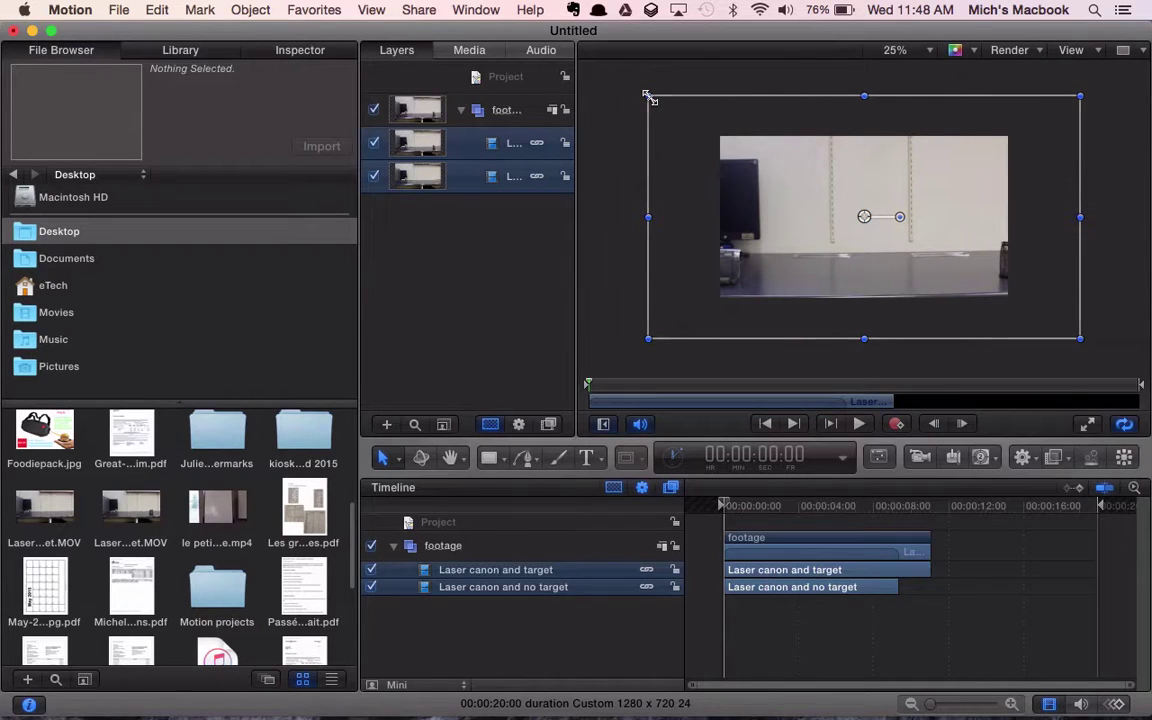
left_click_drag(648, 97, 725, 139)
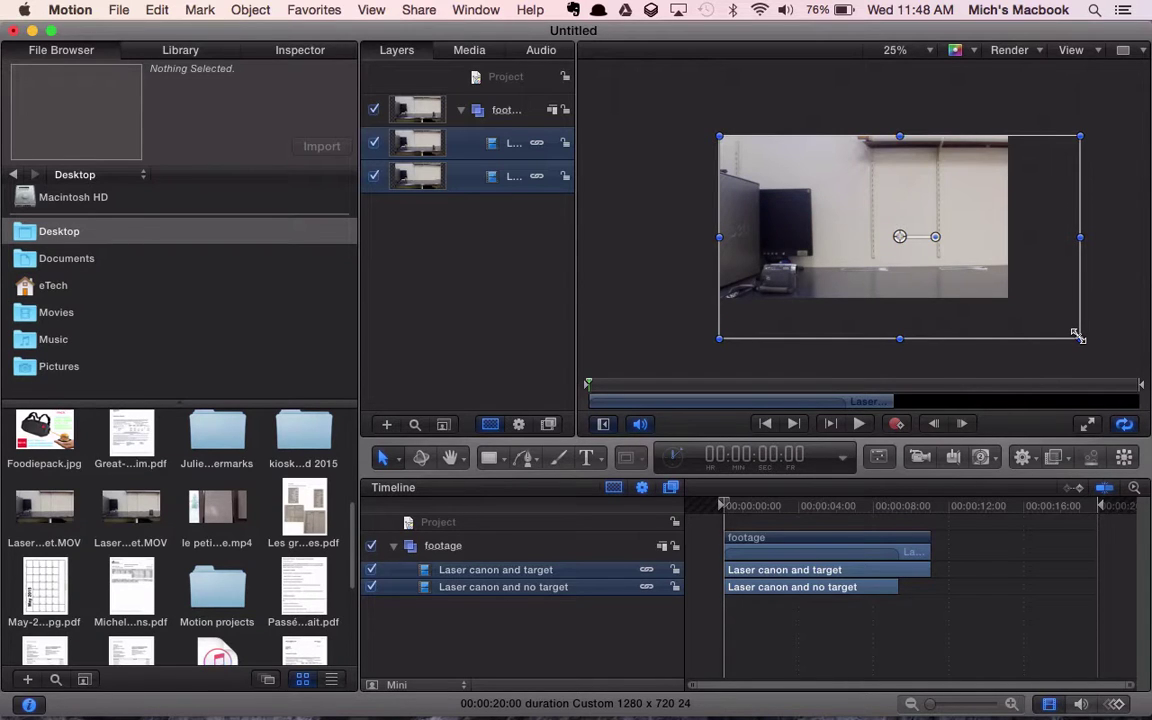
left_click_drag(1078, 337, 1005, 298)
left_click(1058, 280)
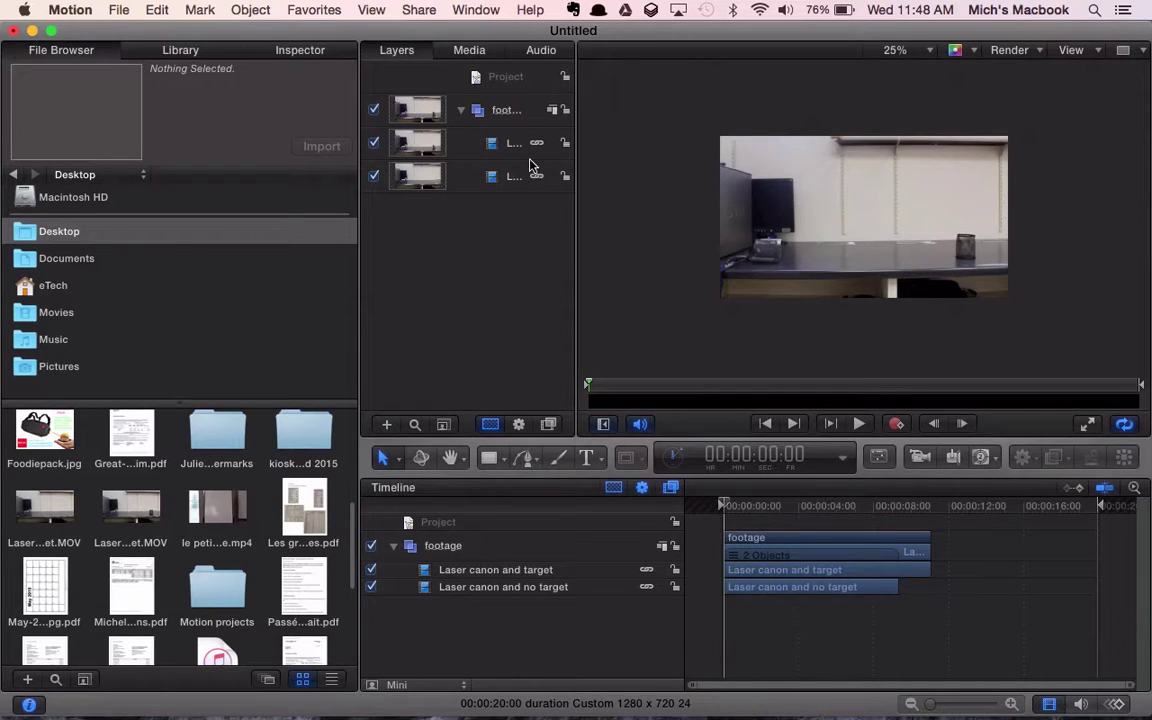
- Toggle the 'Laser canon and target' layer to compare shots, leaving it visible
left_click(374, 144)
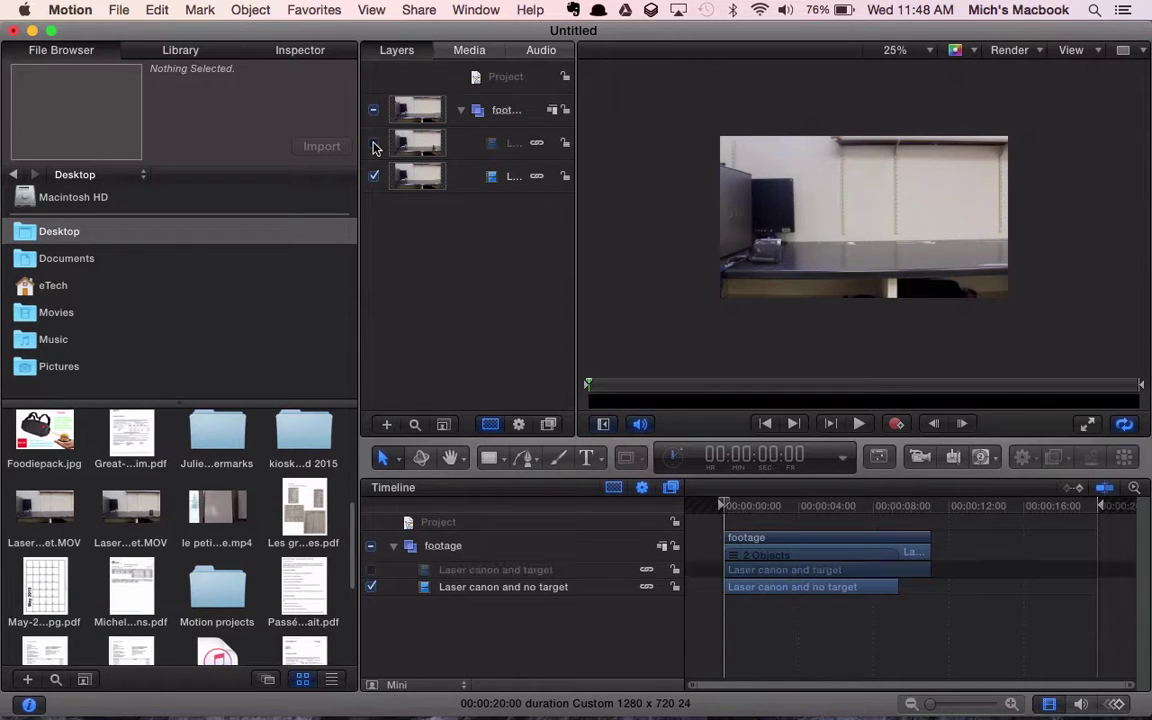
left_click(374, 144)
left_click(374, 144)
left_click(374, 144)
left_click(374, 144)
left_click(374, 144)
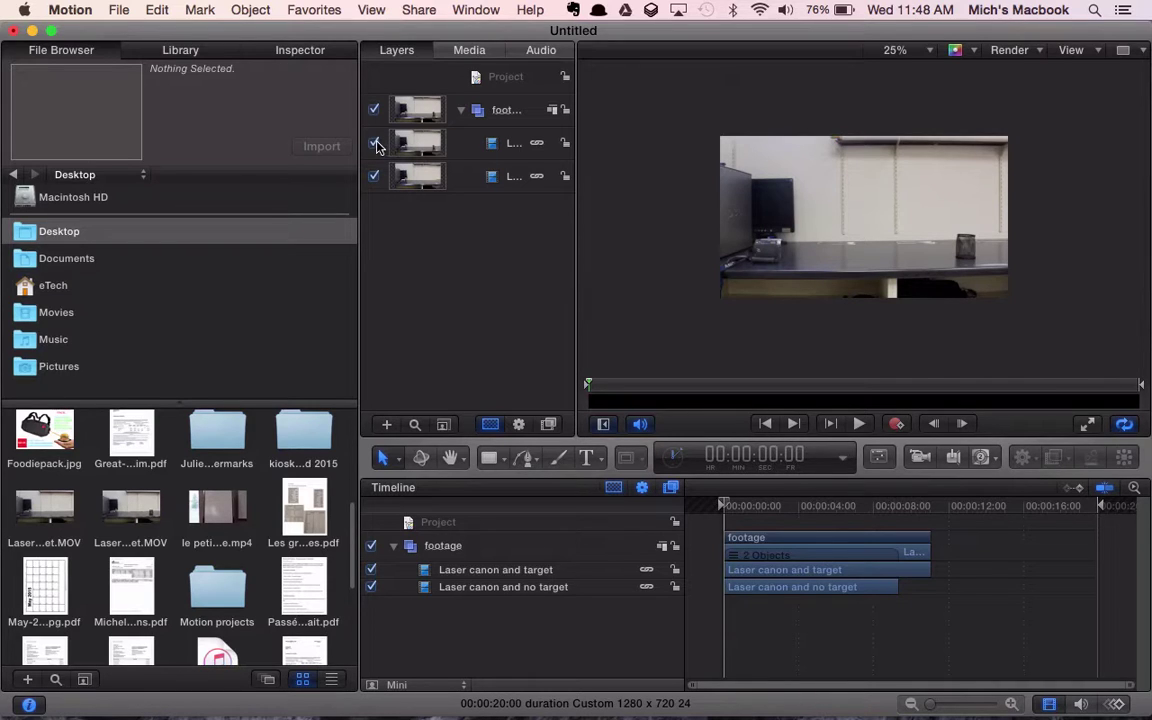
left_click(374, 144)
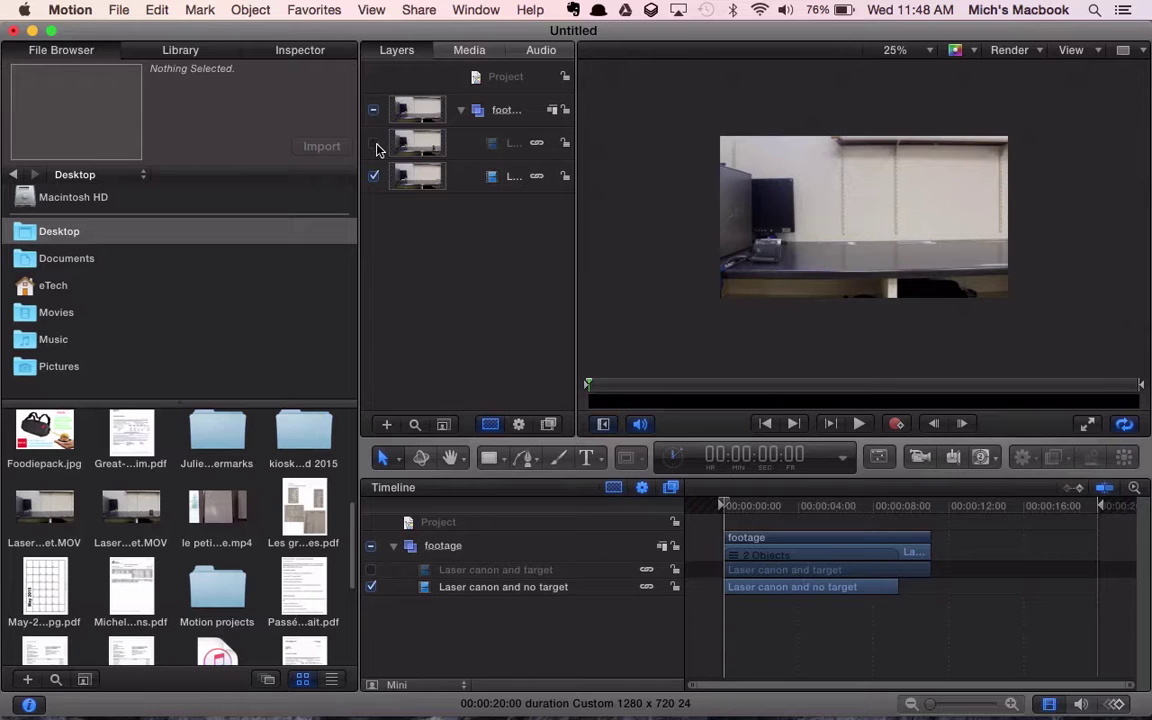
left_click(375, 144)
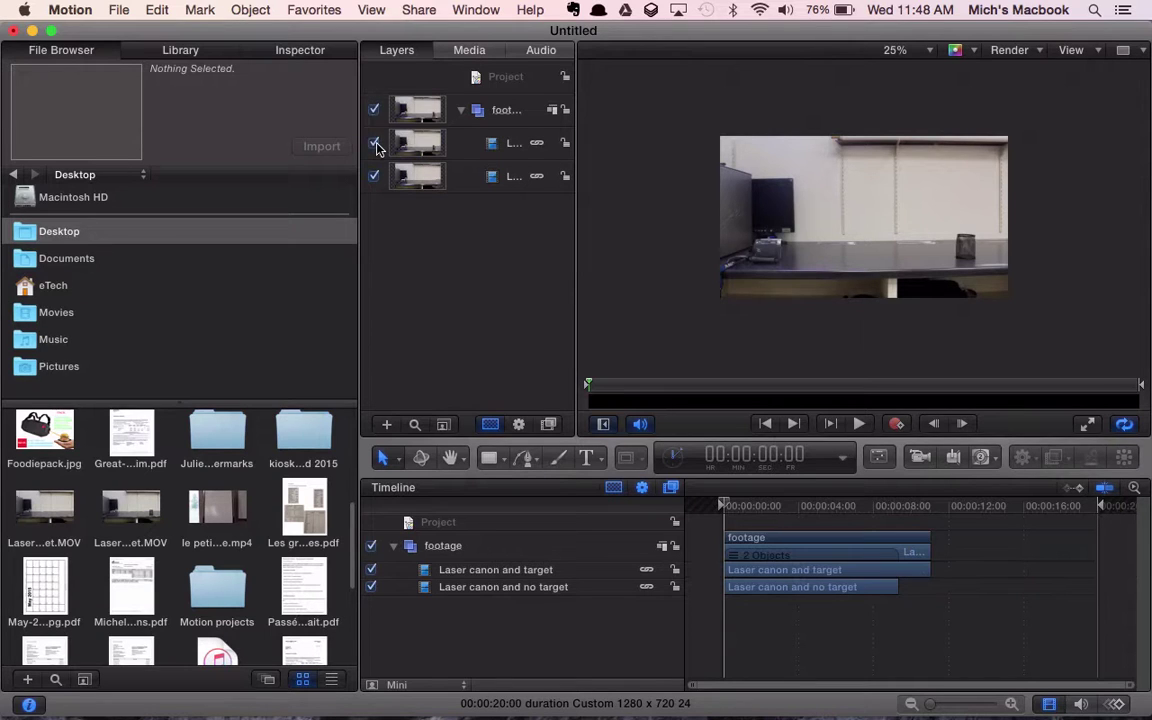
- Fit the frame in the viewer and add a new group named 'Laser beam'
left_click(930, 53)
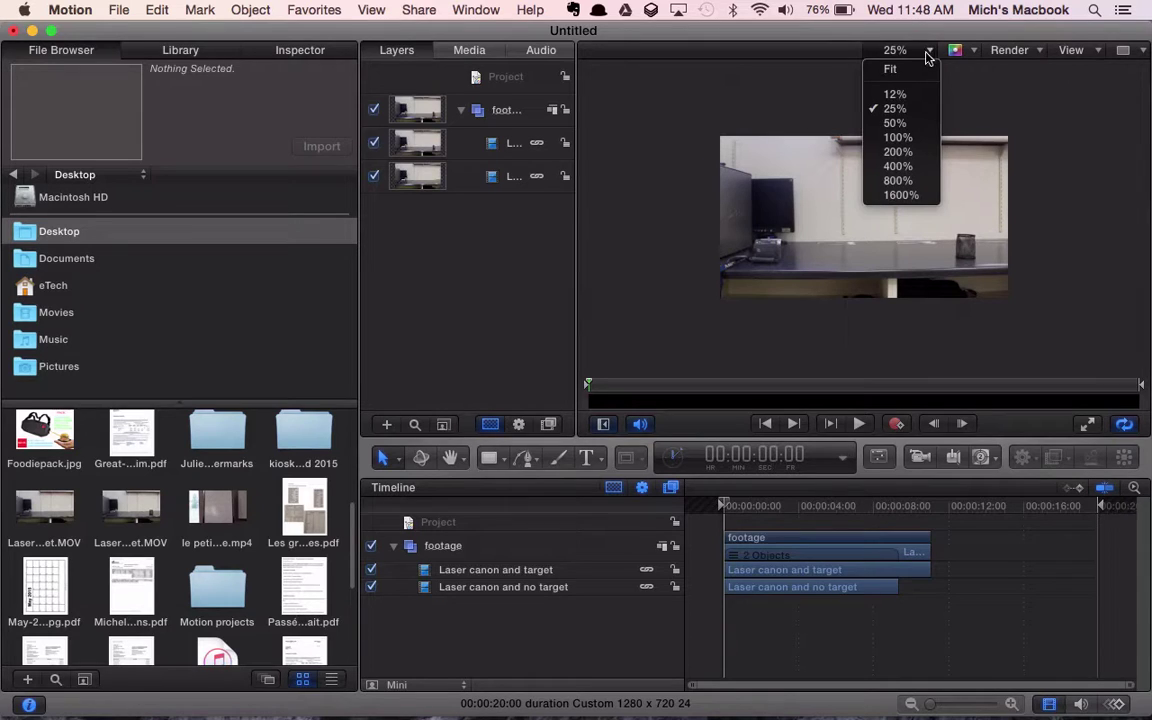
left_click(890, 70)
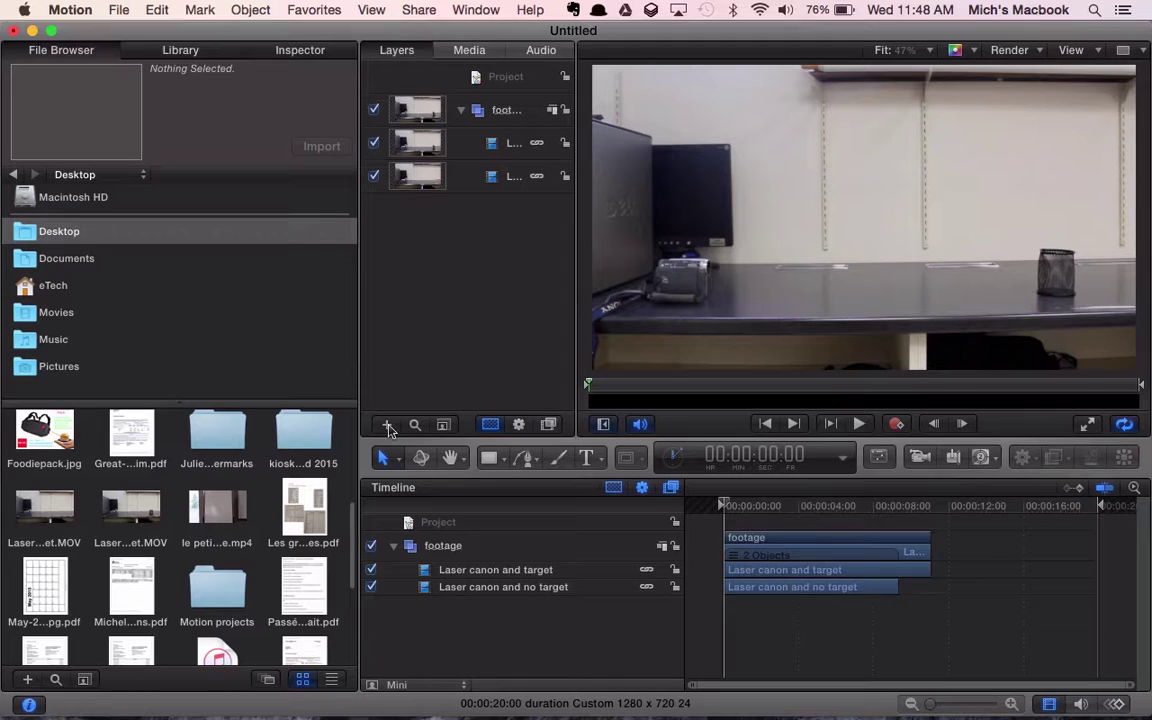
left_click(388, 426)
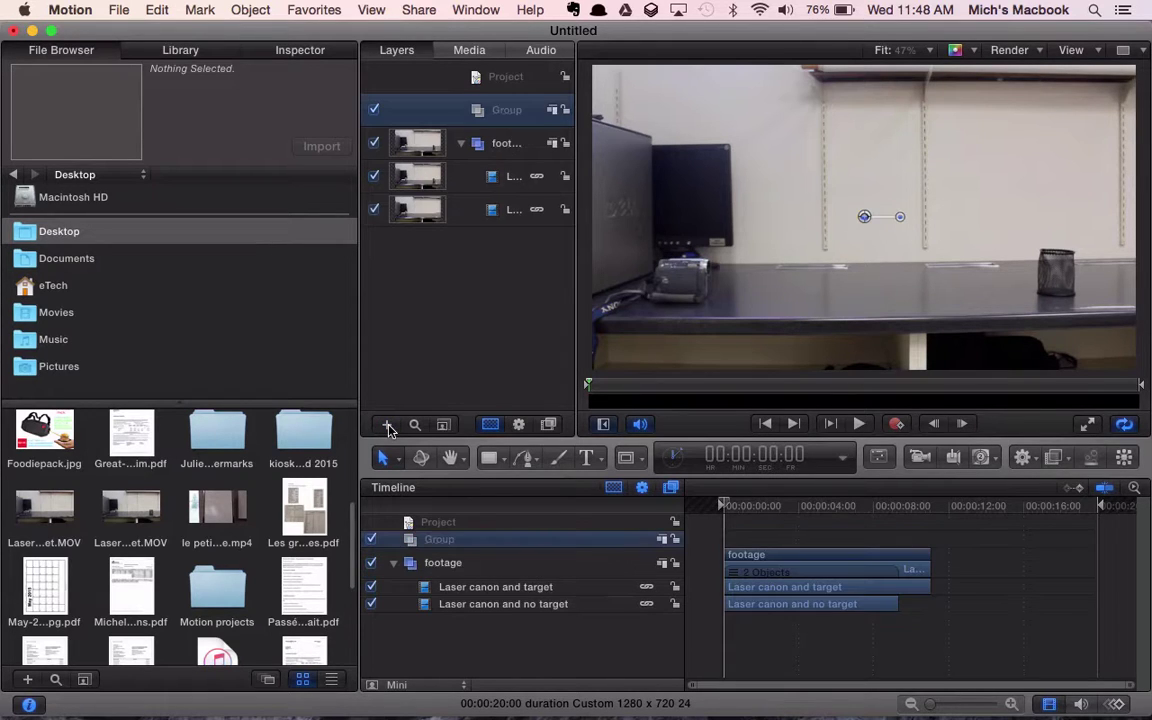
double_click(507, 112)
type("Laser bea")
key("Return")
- Browse the Library's Shapes, previewing Blue Rectangle, Pill and Red Rectangle Fade before Neon Rectangle
left_click(182, 52)
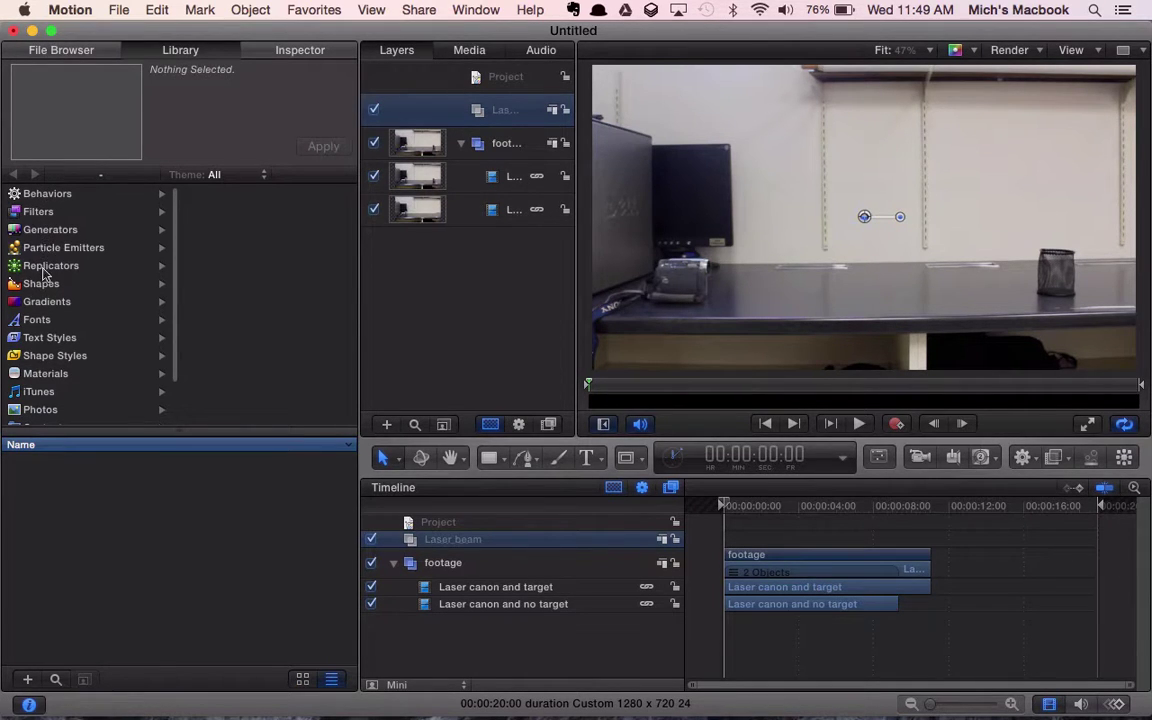
left_click(50, 230)
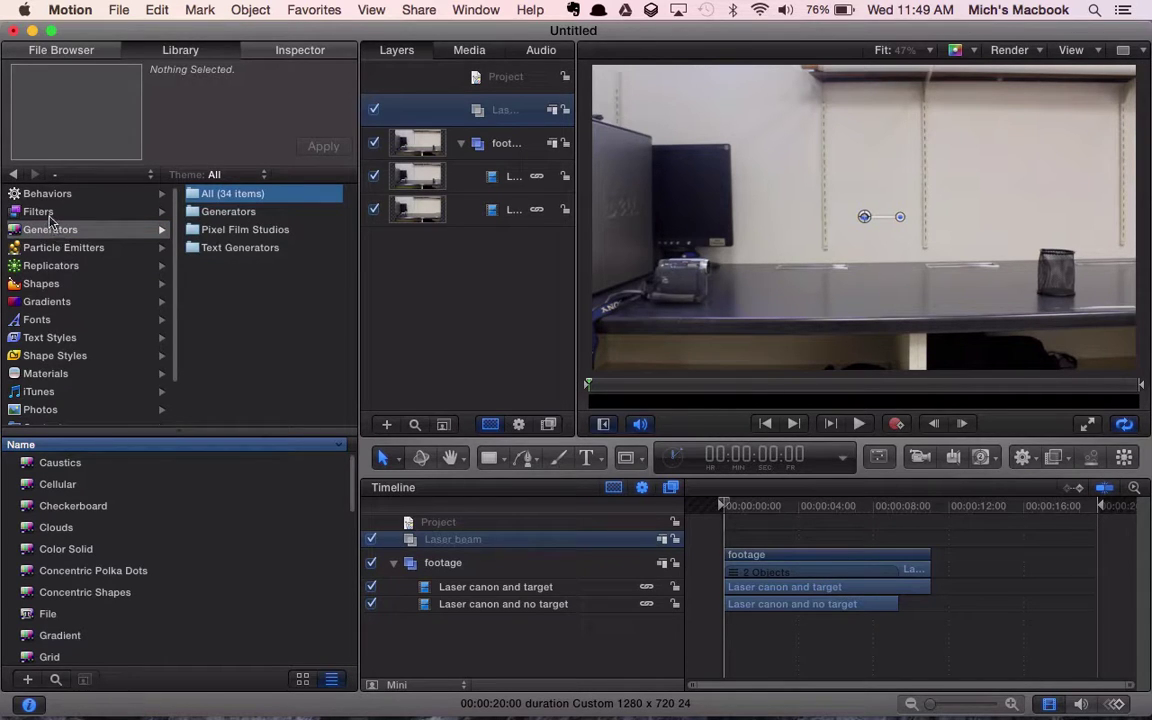
left_click(40, 285)
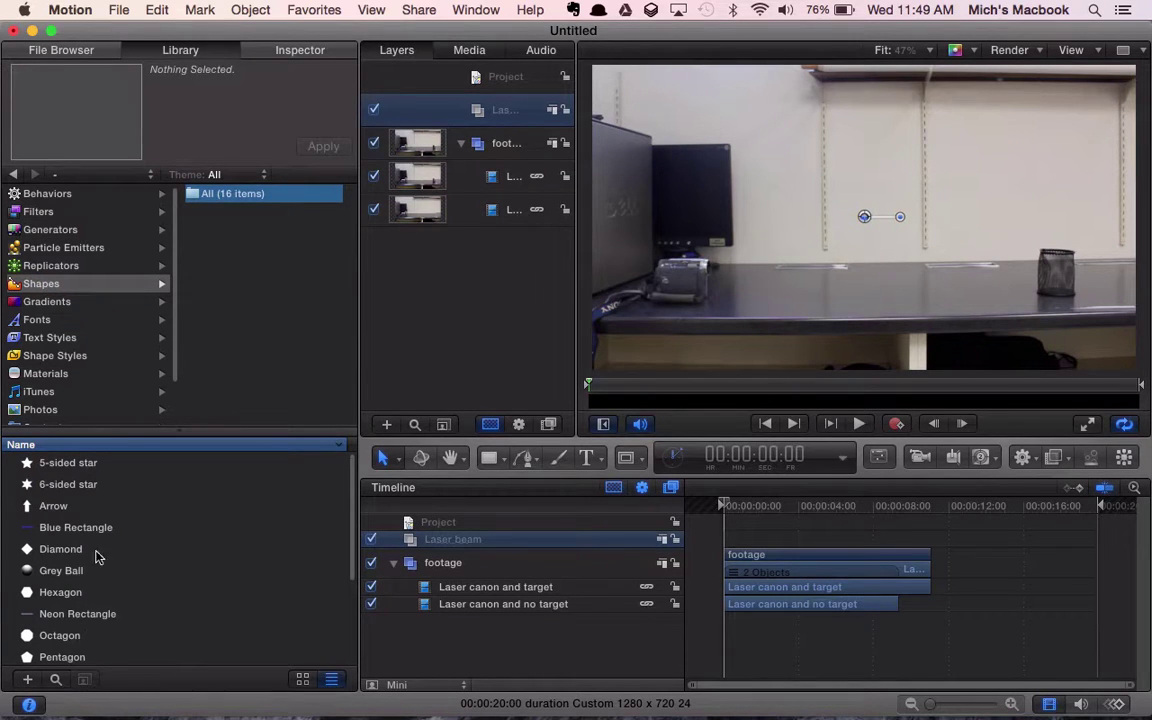
left_click(78, 536)
scroll(75, 545, "down", 5)
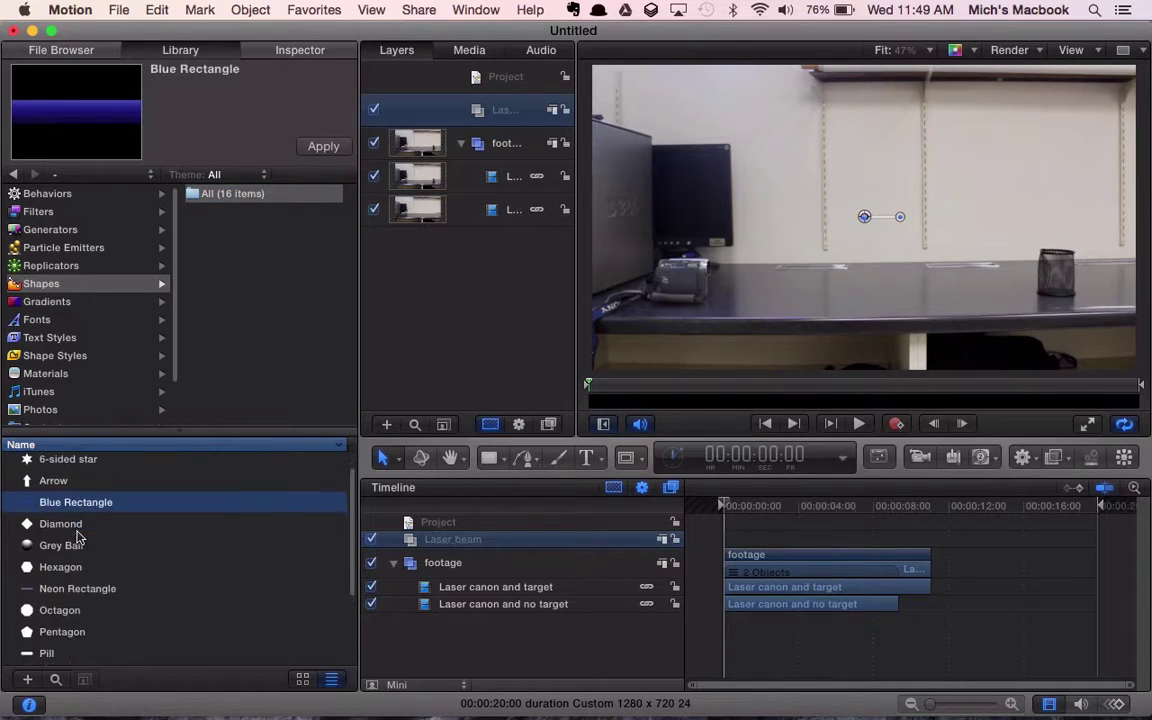
left_click(47, 577)
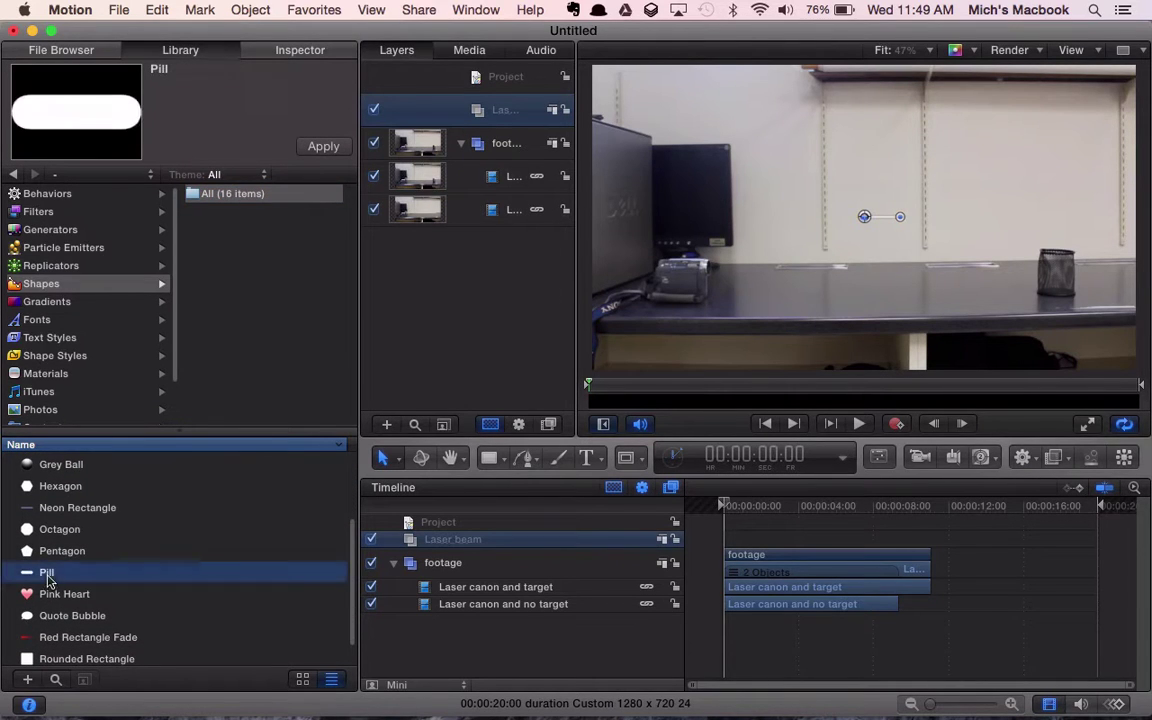
left_click(58, 637)
scroll(95, 592, "up", 2)
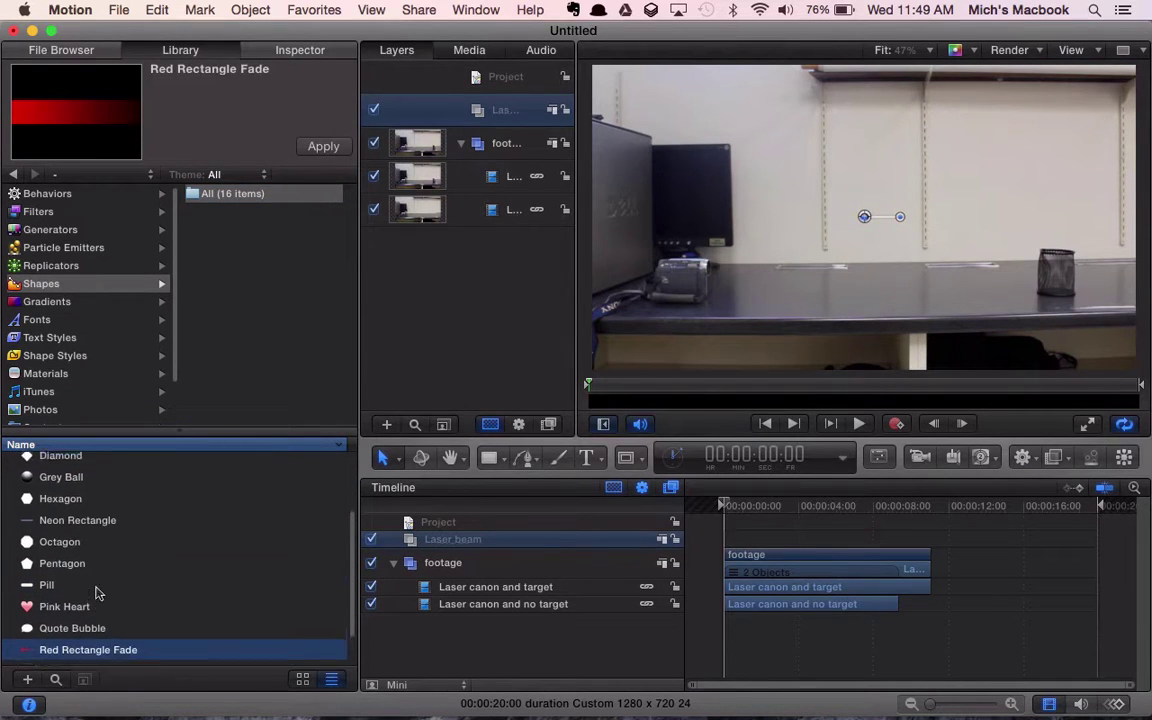
left_click(72, 558)
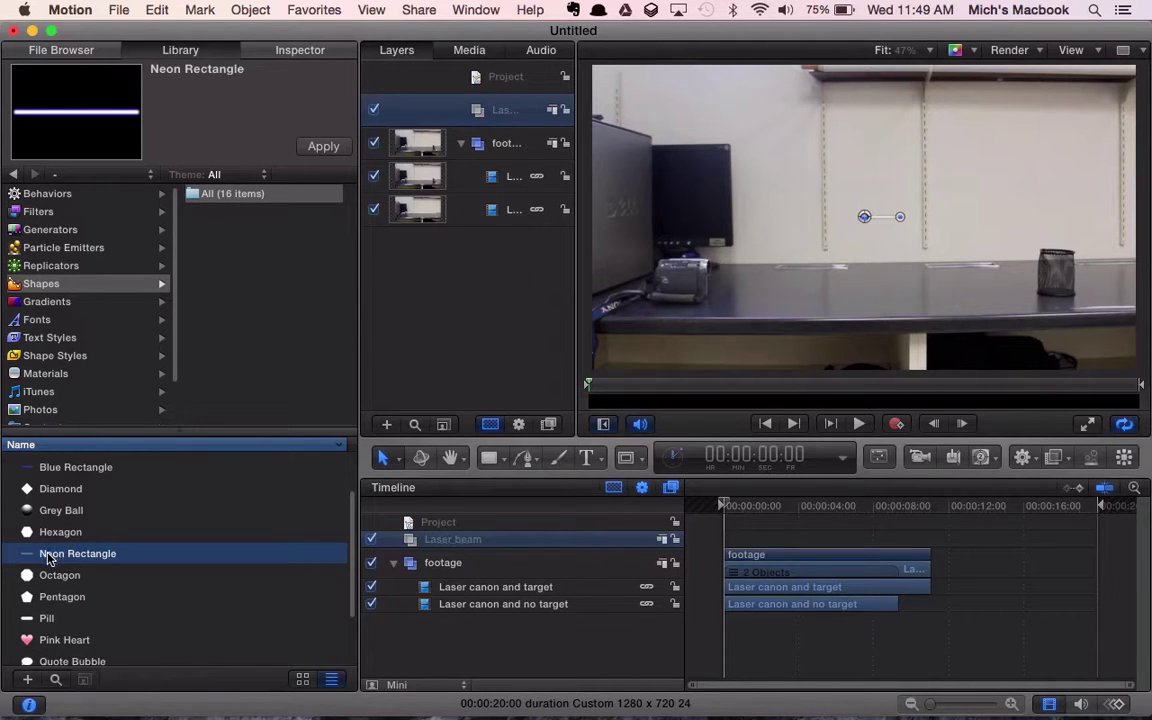
- Put a Neon Rectangle inside Laser beam and make the group start at 1 second
left_click_drag(47, 558, 440, 112)
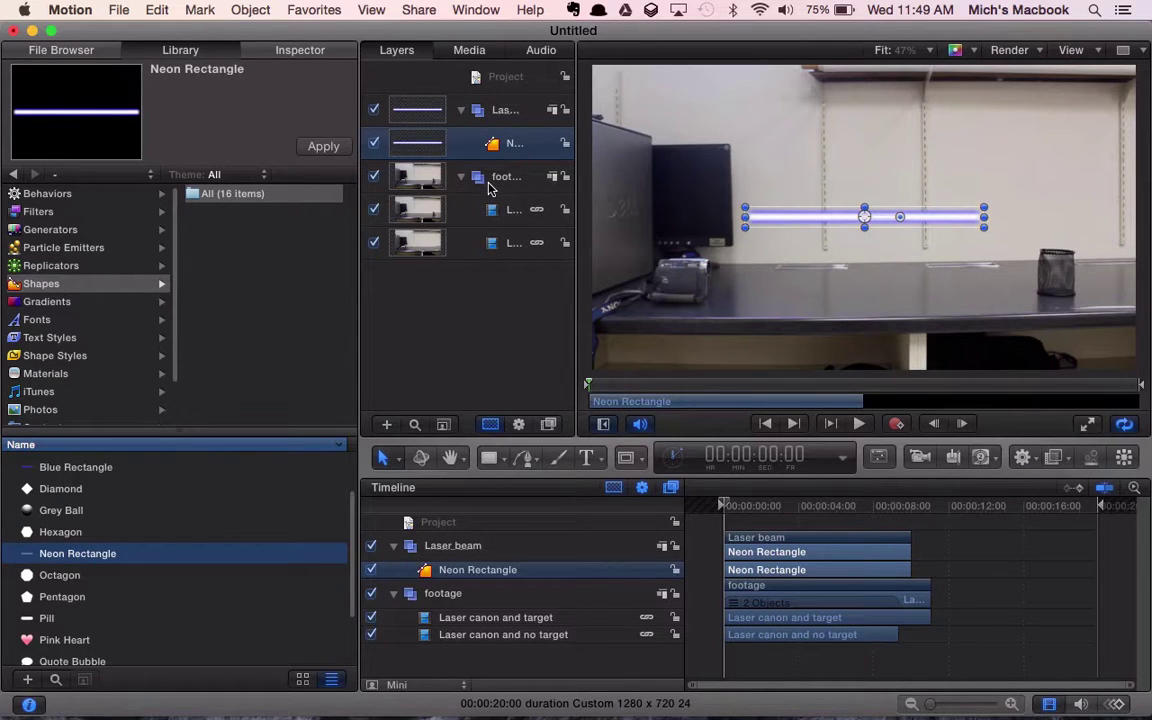
left_click_drag(726, 506, 740, 503)
left_click(745, 504)
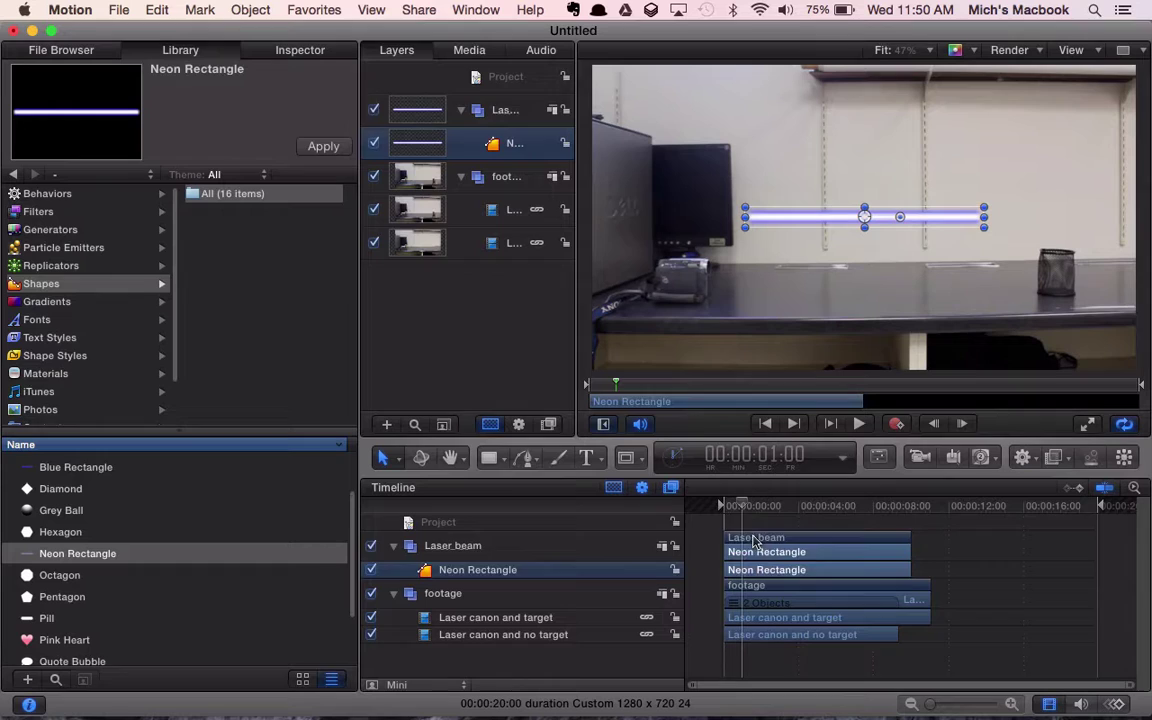
left_click_drag(755, 541, 720, 512)
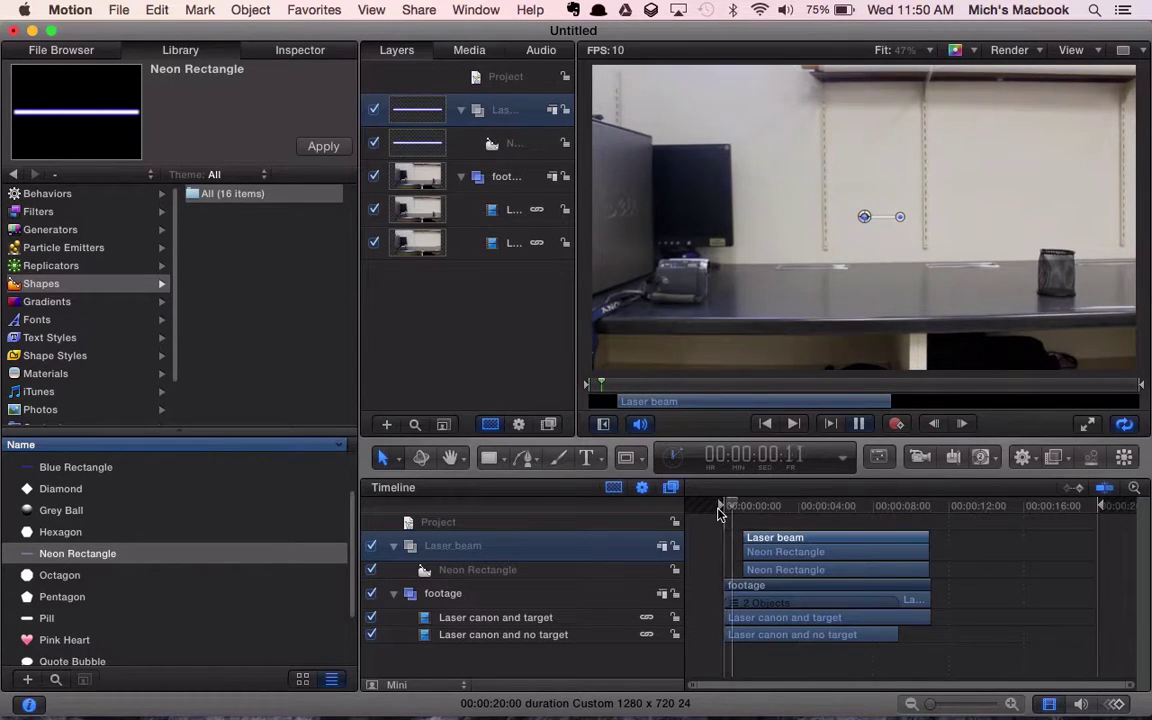
key("space")
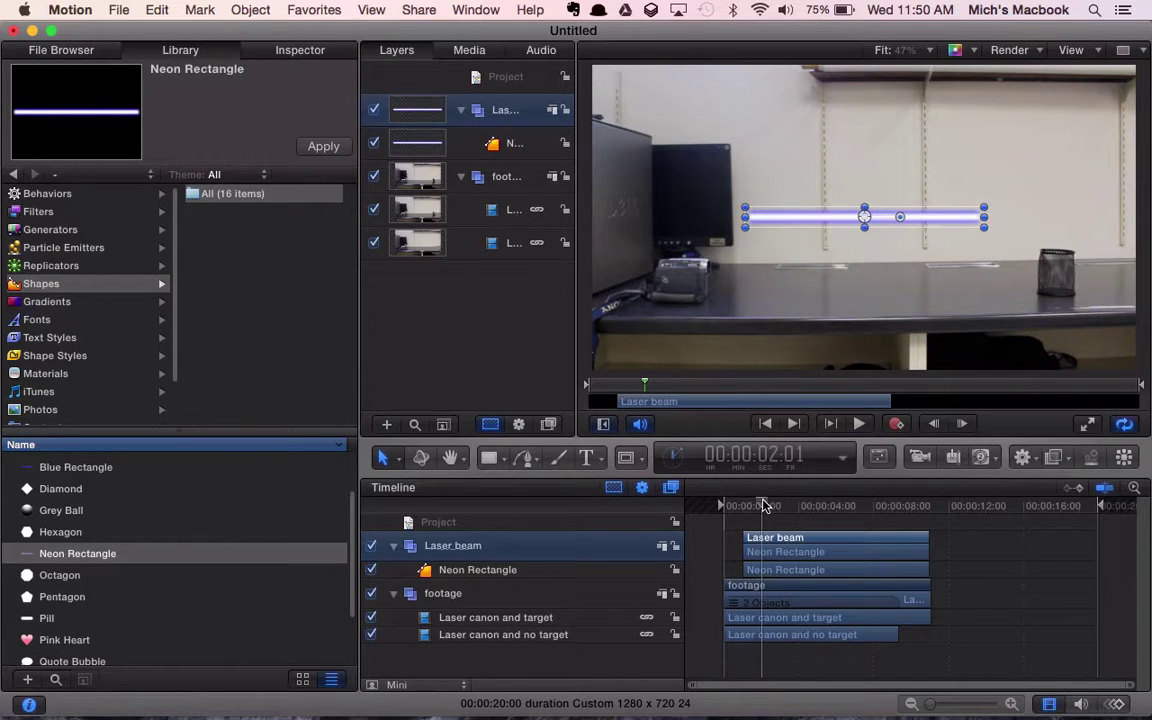
- Just after one second, move the Neon Rectangle toward the cannon and shrink it to a stub
left_click_drag(763, 505, 742, 510)
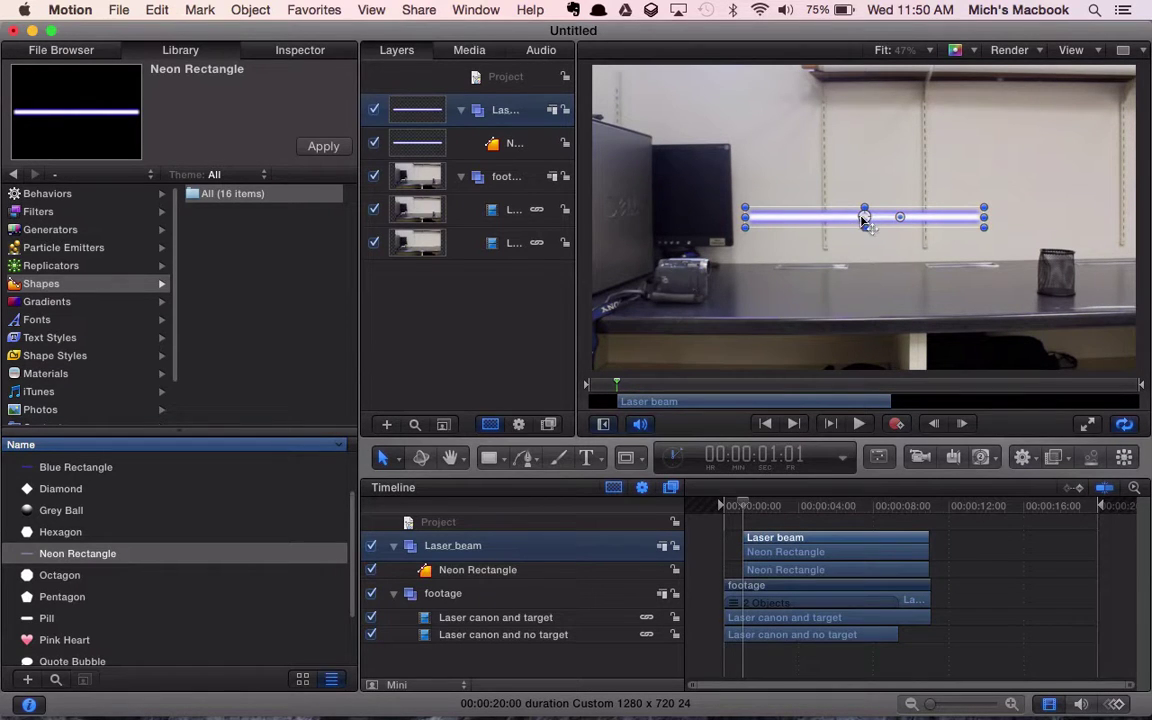
left_click_drag(864, 218, 826, 265)
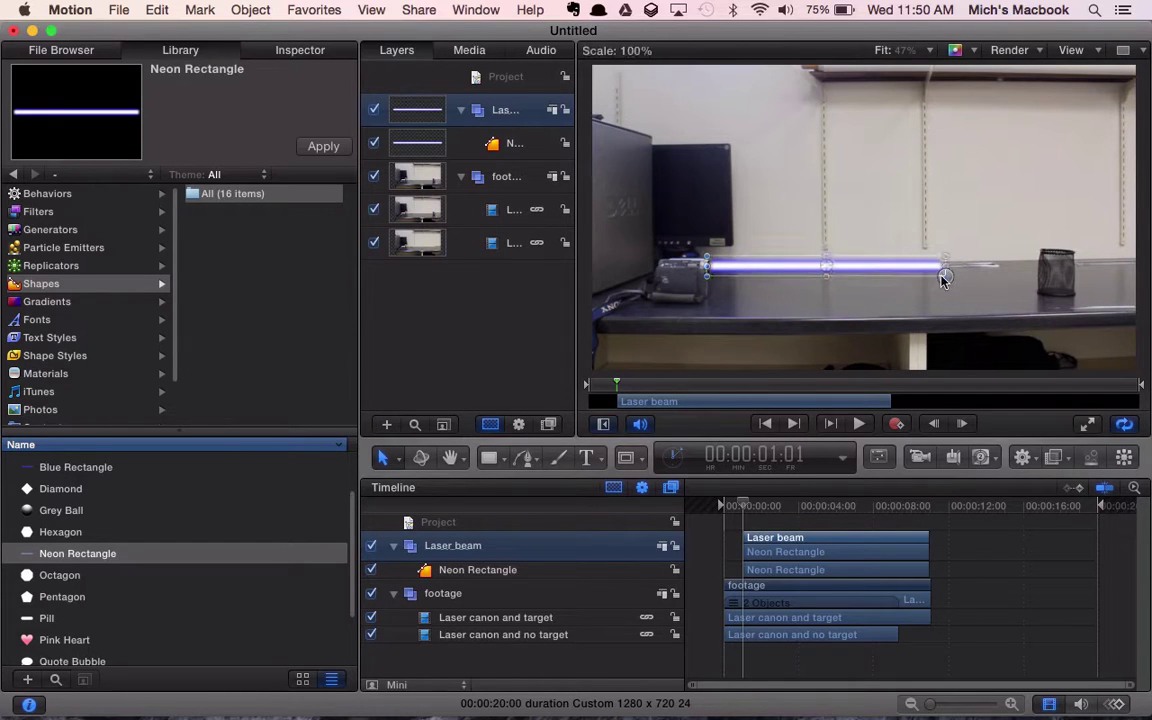
left_click_drag(944, 277, 750, 261)
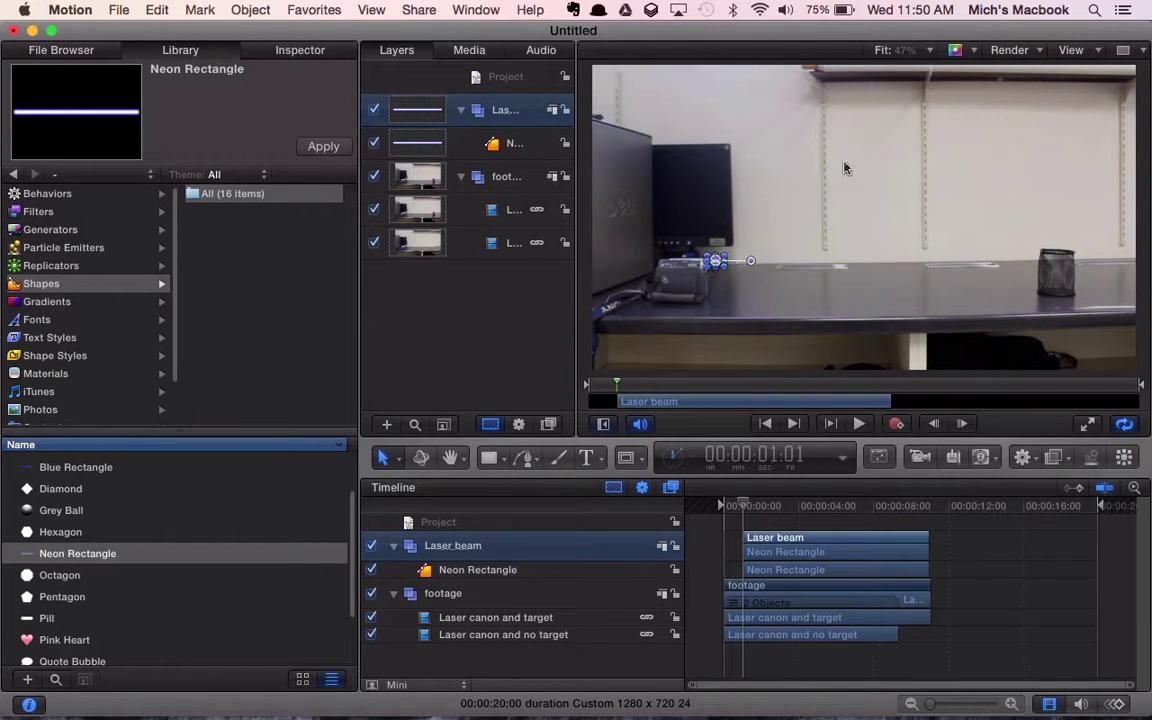
- At 100% viewer zoom, fine-position the Neon Rectangle exactly at the cannon's muzzle
left_click(928, 56)
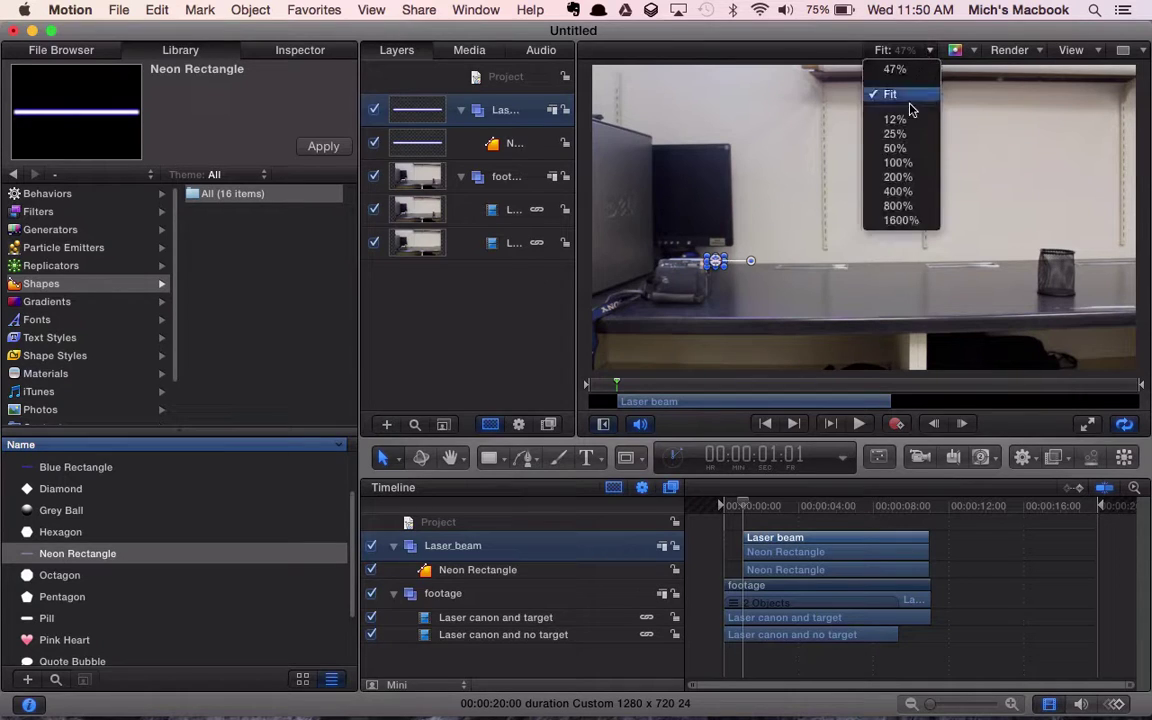
left_click(897, 149)
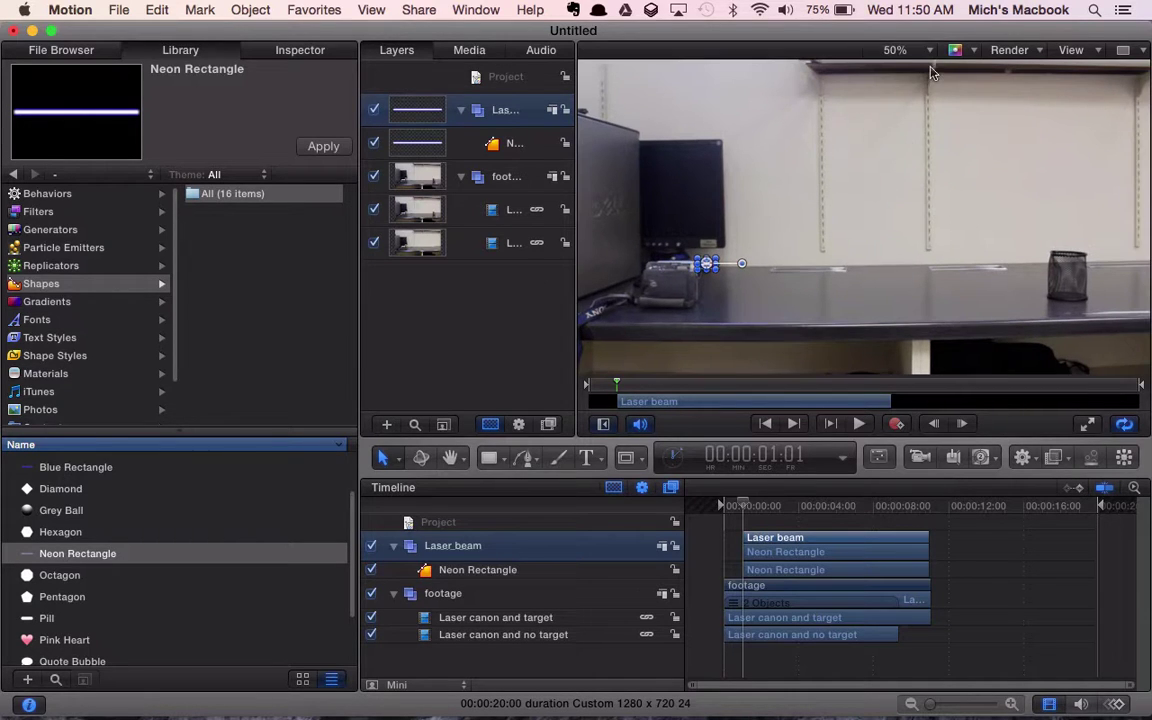
left_click(930, 48)
left_click(898, 137)
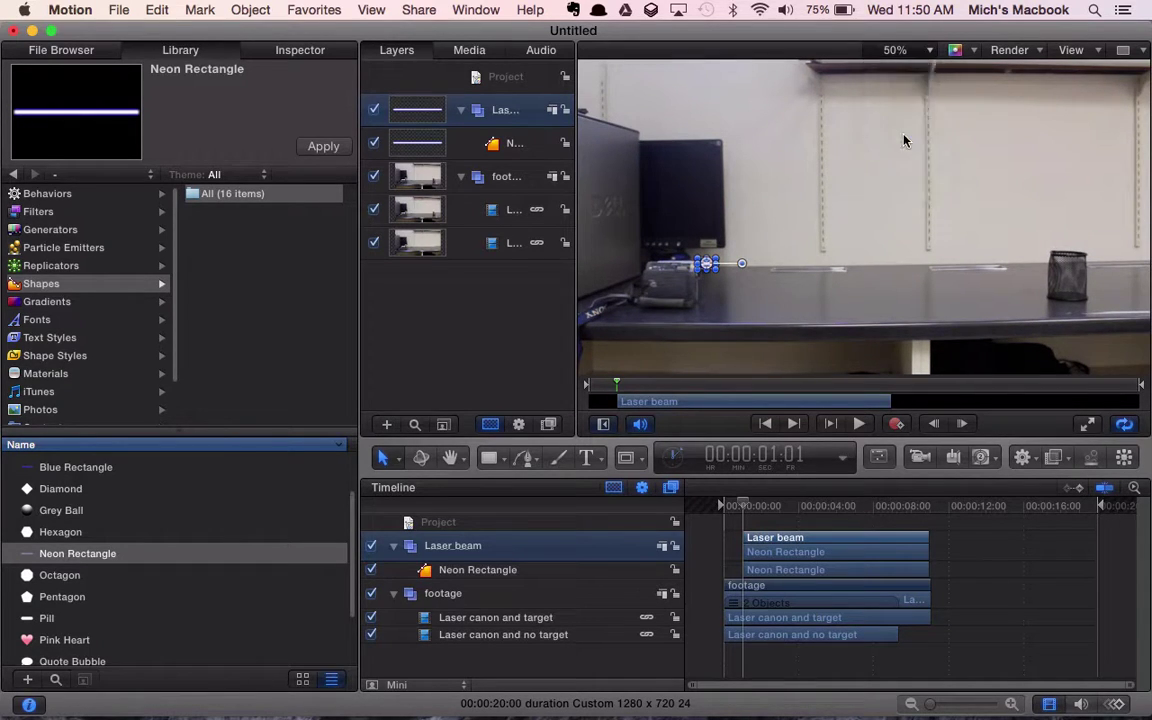
scroll(868, 311, "left", 5)
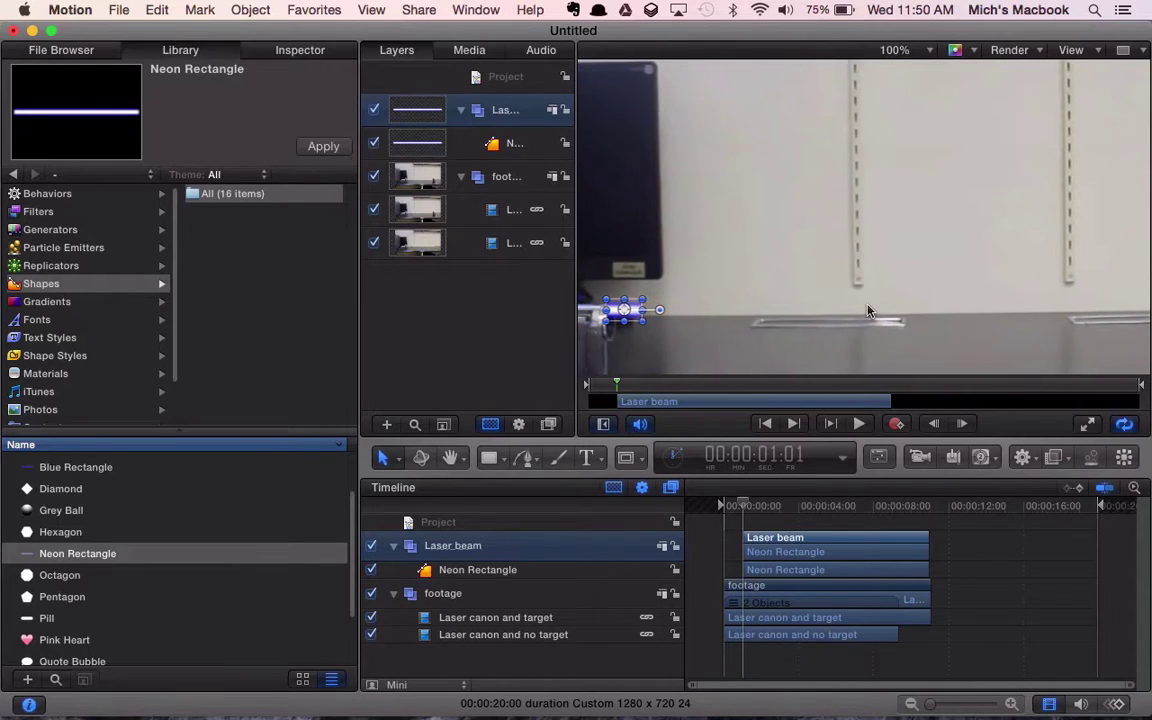
mouse_move(655, 310)
left_mouse_down()
mouse_move(625, 326)
mouse_move(672, 338)
mouse_move(672, 322)
left_mouse_up()
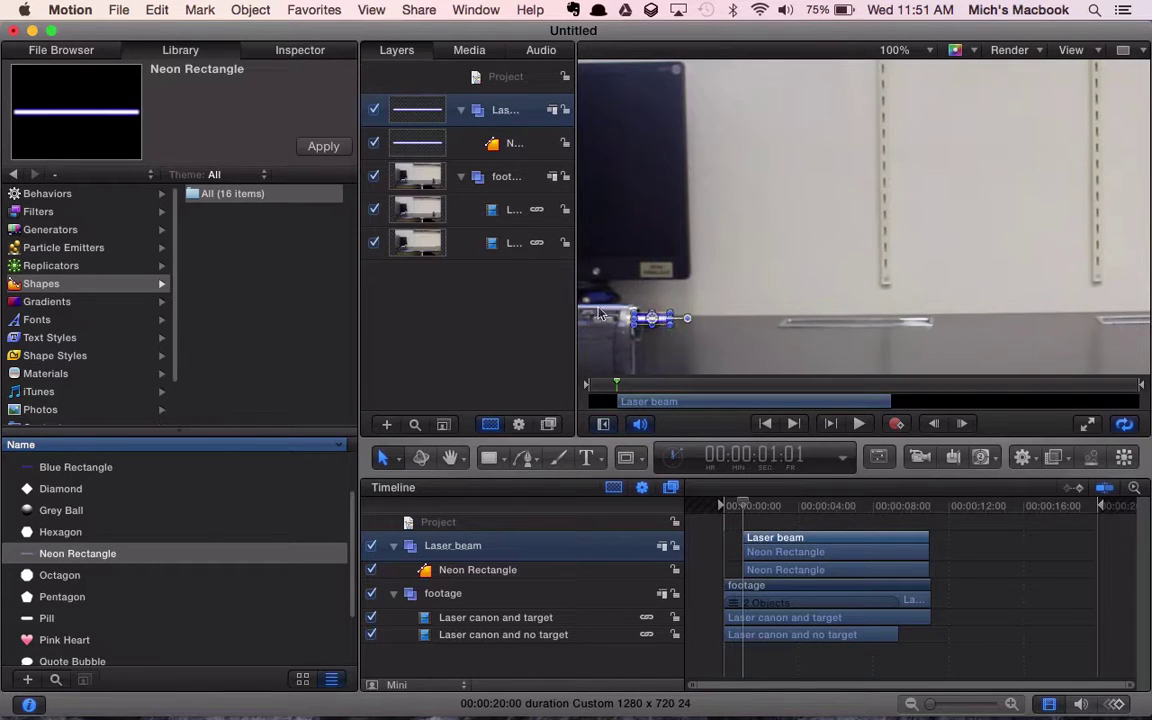
left_click(439, 292)
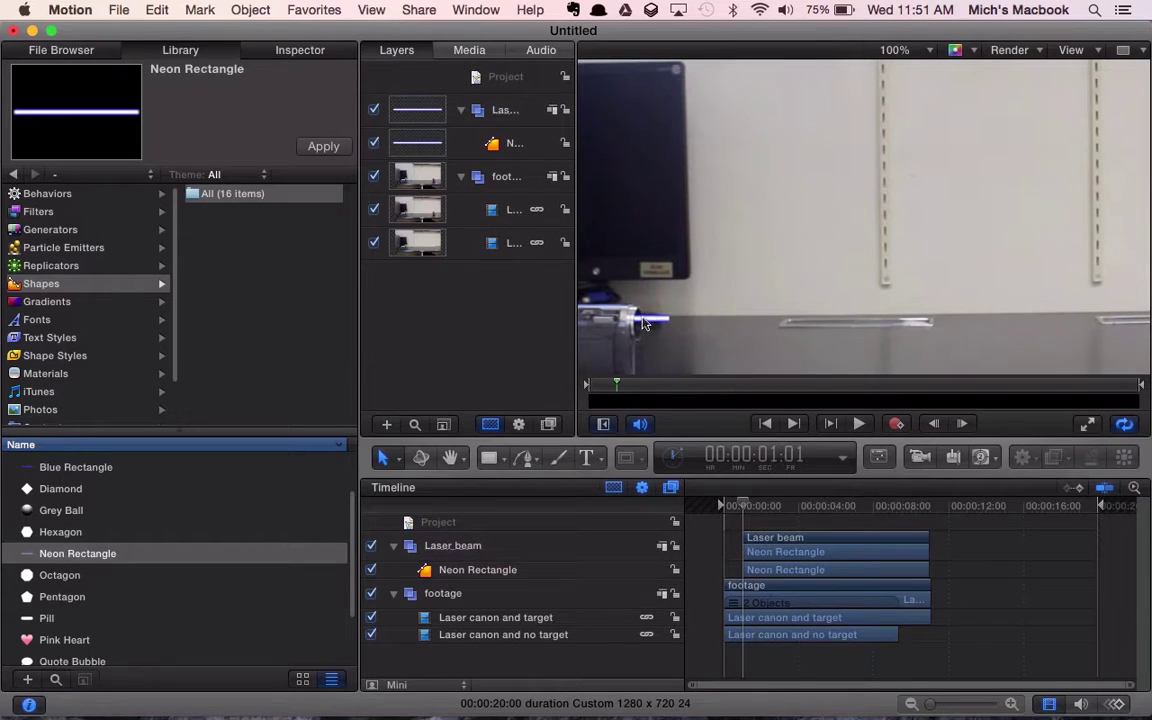
left_click(503, 145)
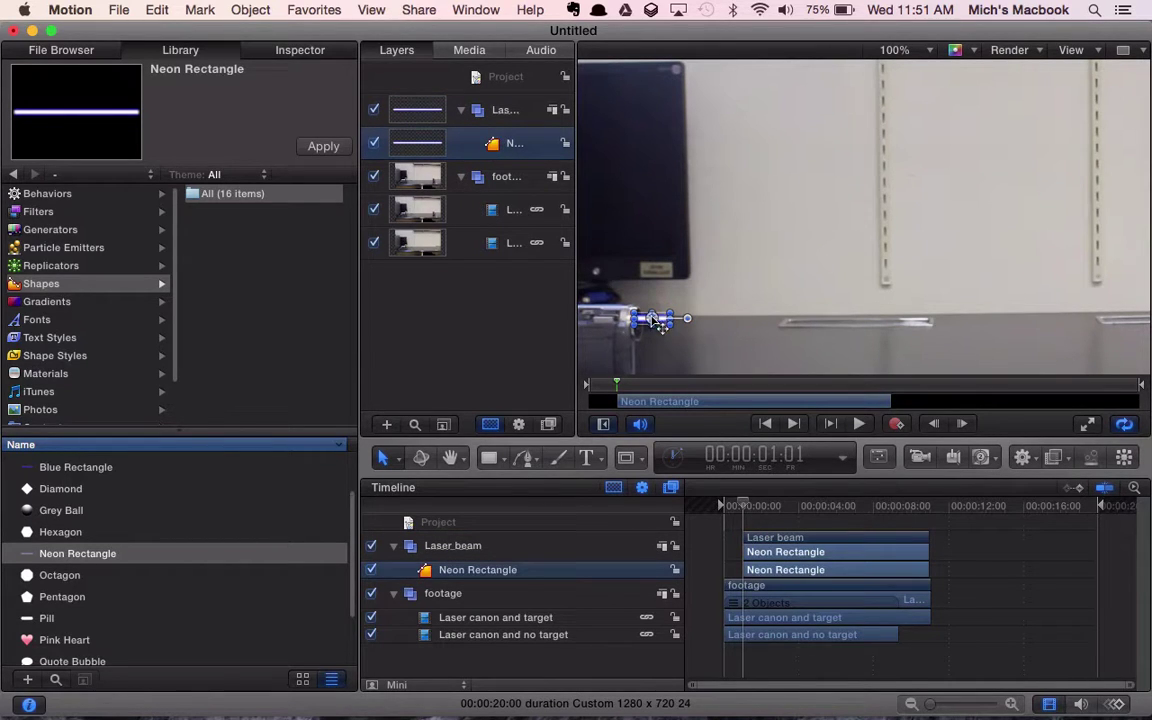
left_click_drag(652, 320, 655, 322)
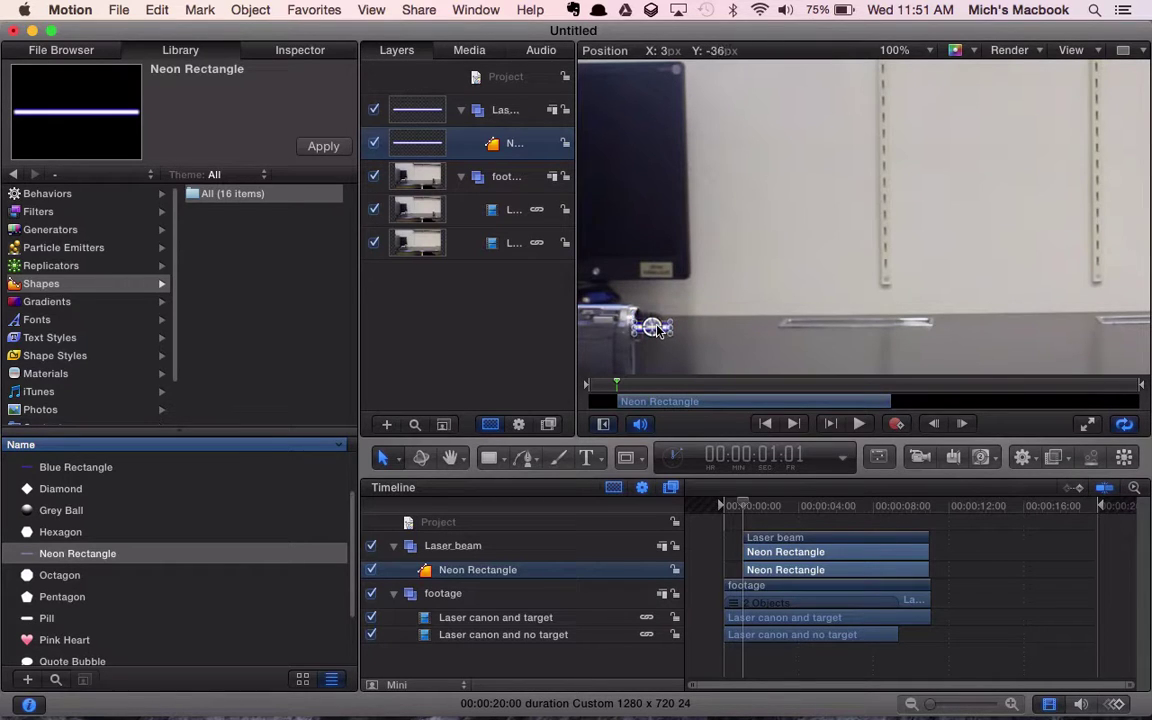
left_click_drag(657, 329, 662, 328)
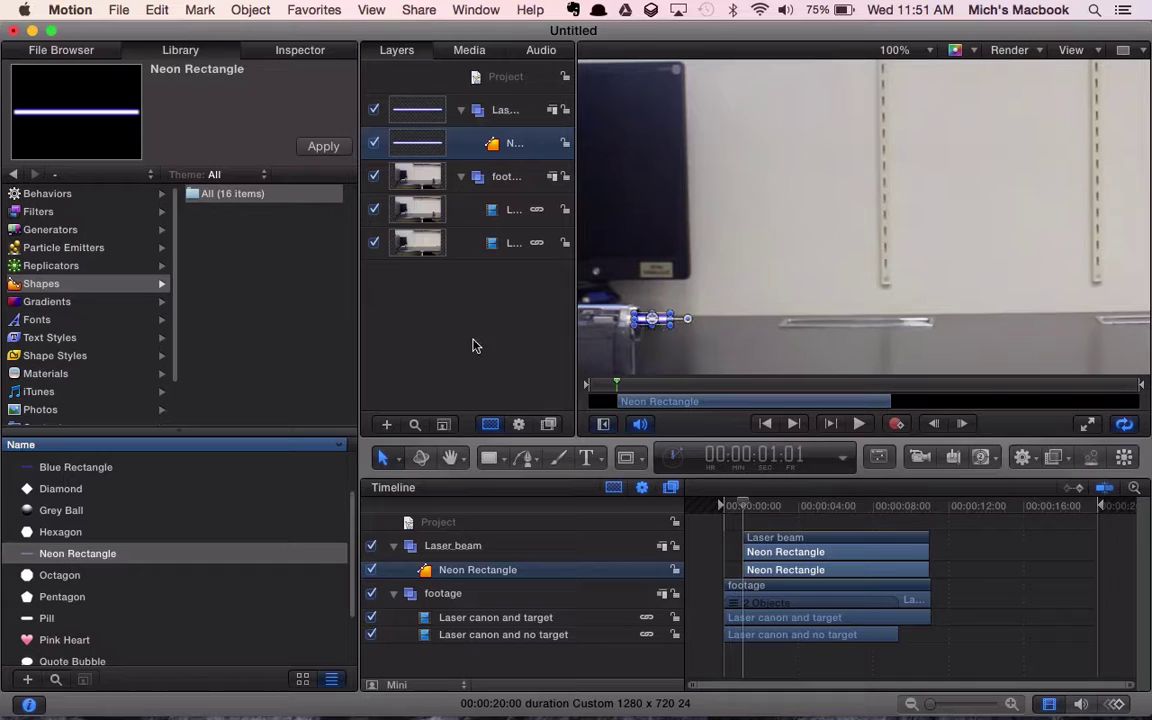
- Keyframe the Neon Rectangle's Position and Scale at 100% scale, then advance the playhead two frames
left_click(302, 50)
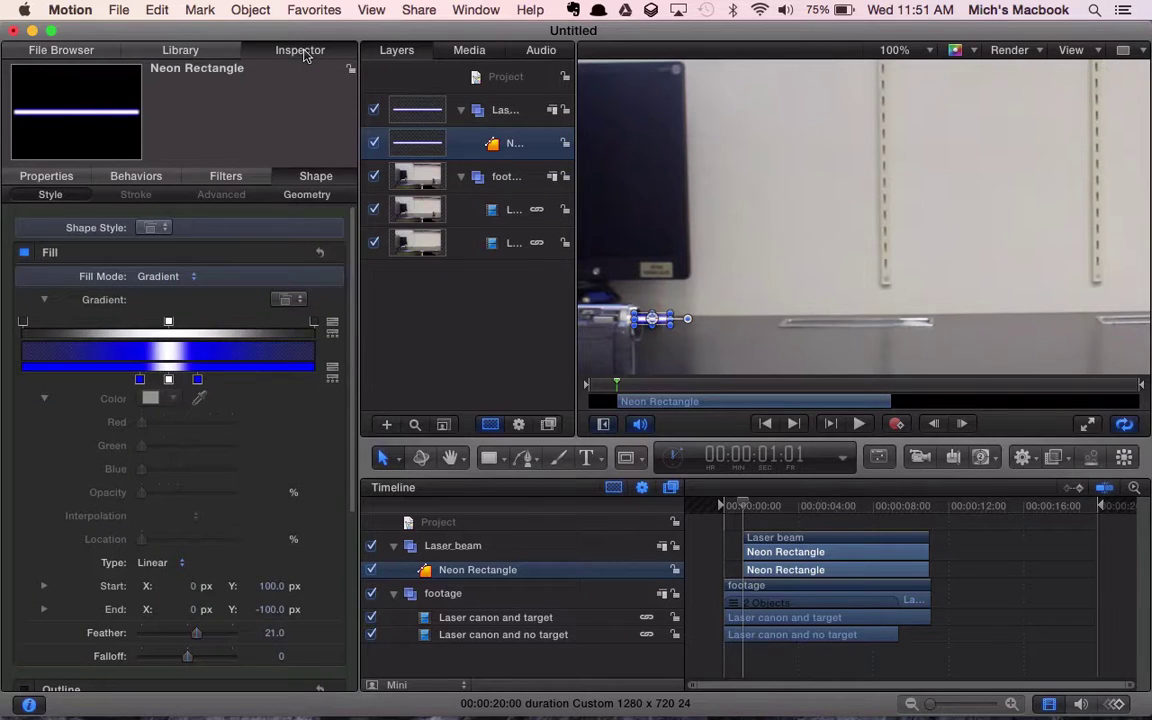
left_click(47, 176)
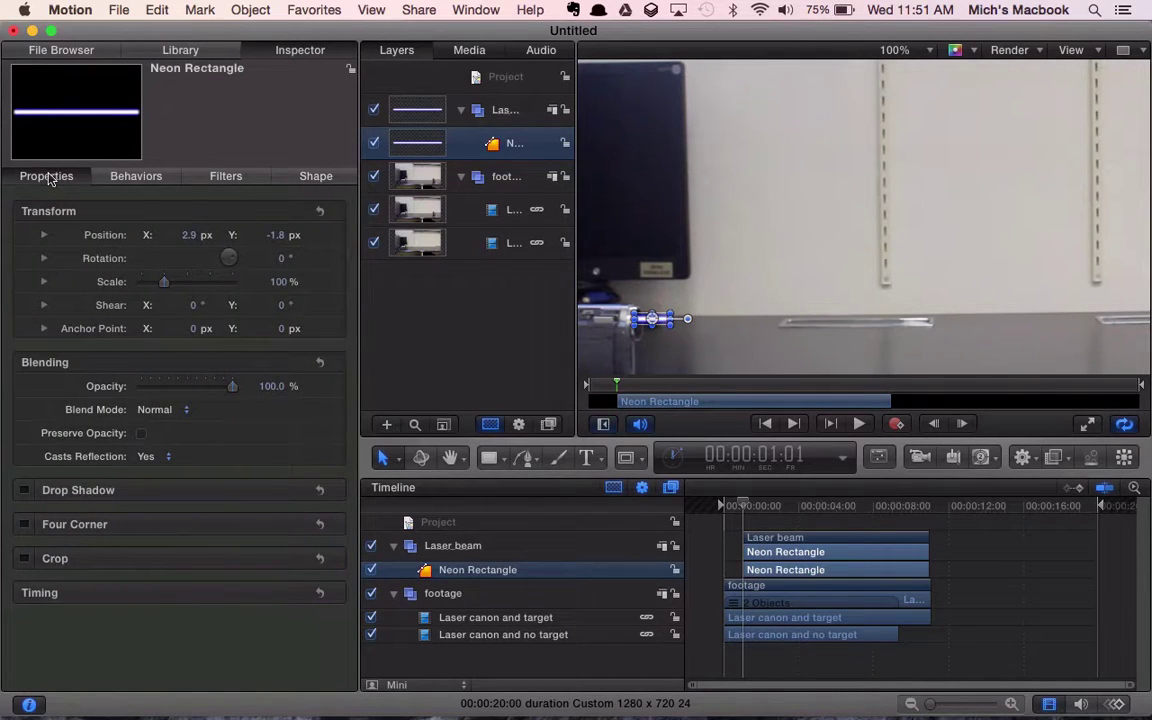
mouse_move(316, 236)
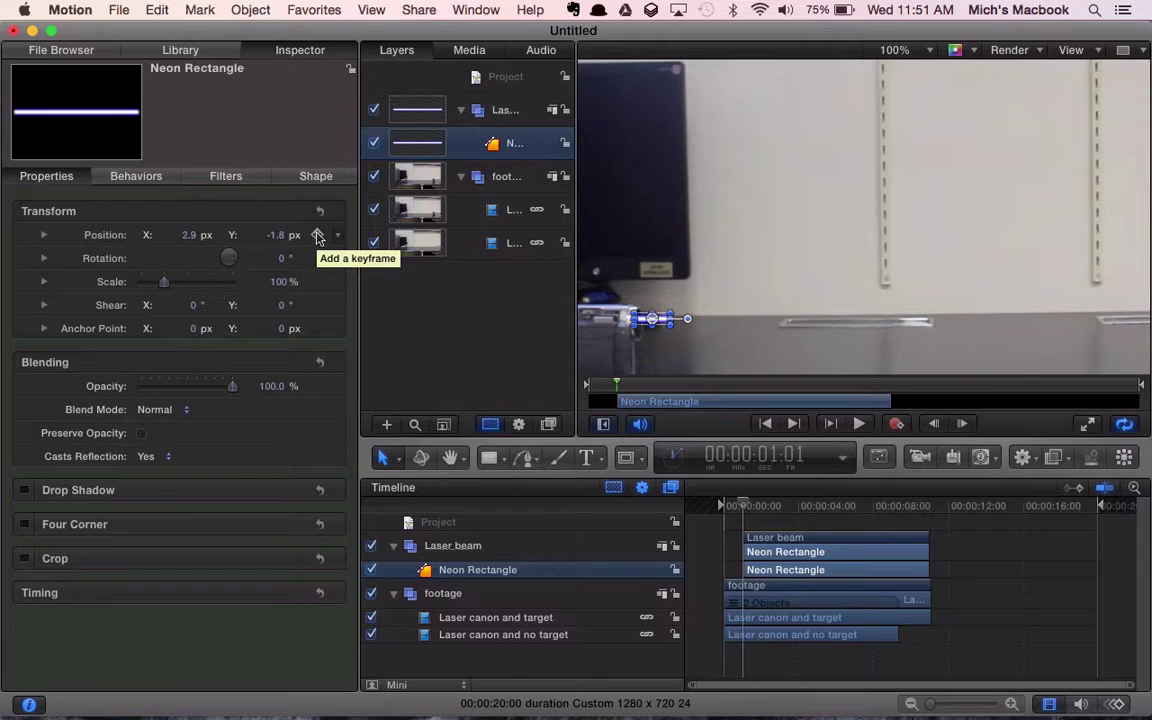
left_click(317, 235)
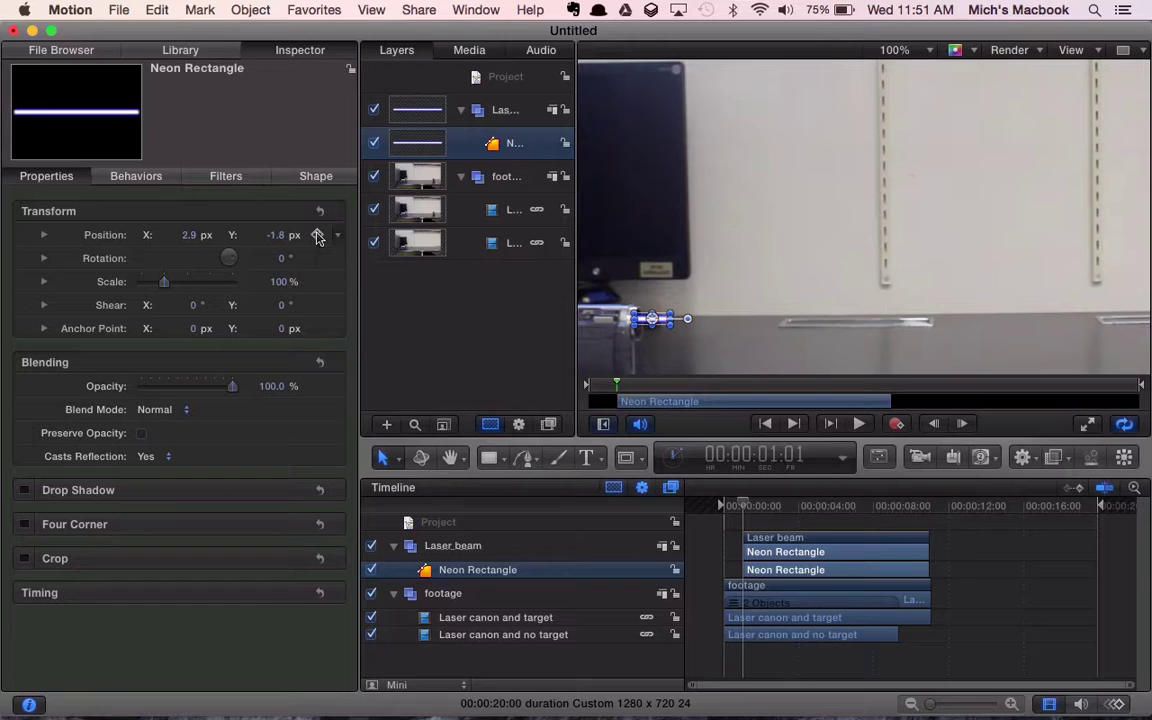
left_click(317, 283)
mouse_move(316, 287)
key("Right")
key("Right")
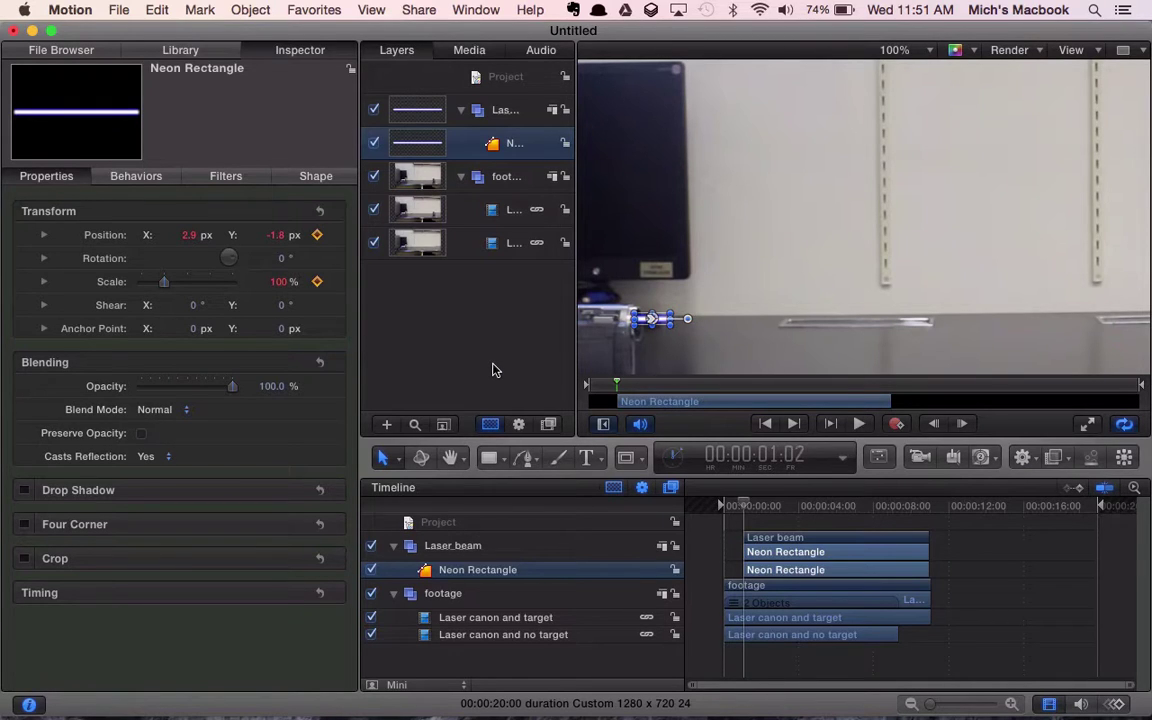
key("Right")
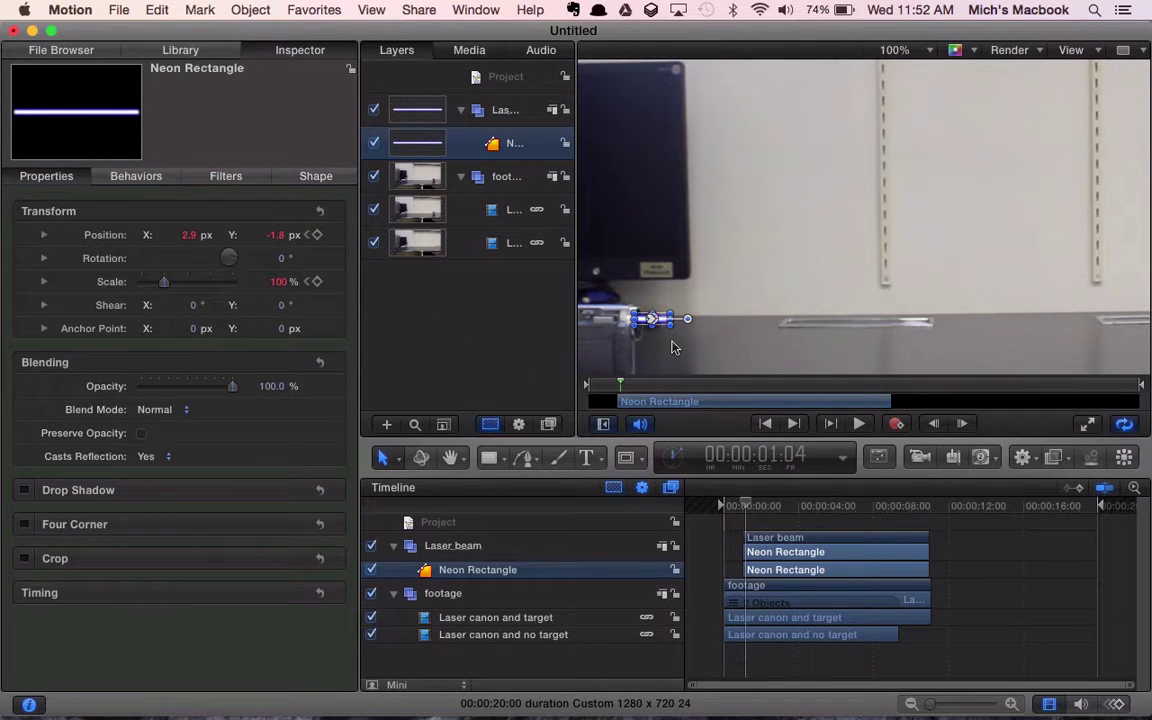
- Stretch the Neon Rectangle beam in the Canvas to 481.02% scale, reaching partway toward the target
left_click_drag(674, 328, 805, 323)
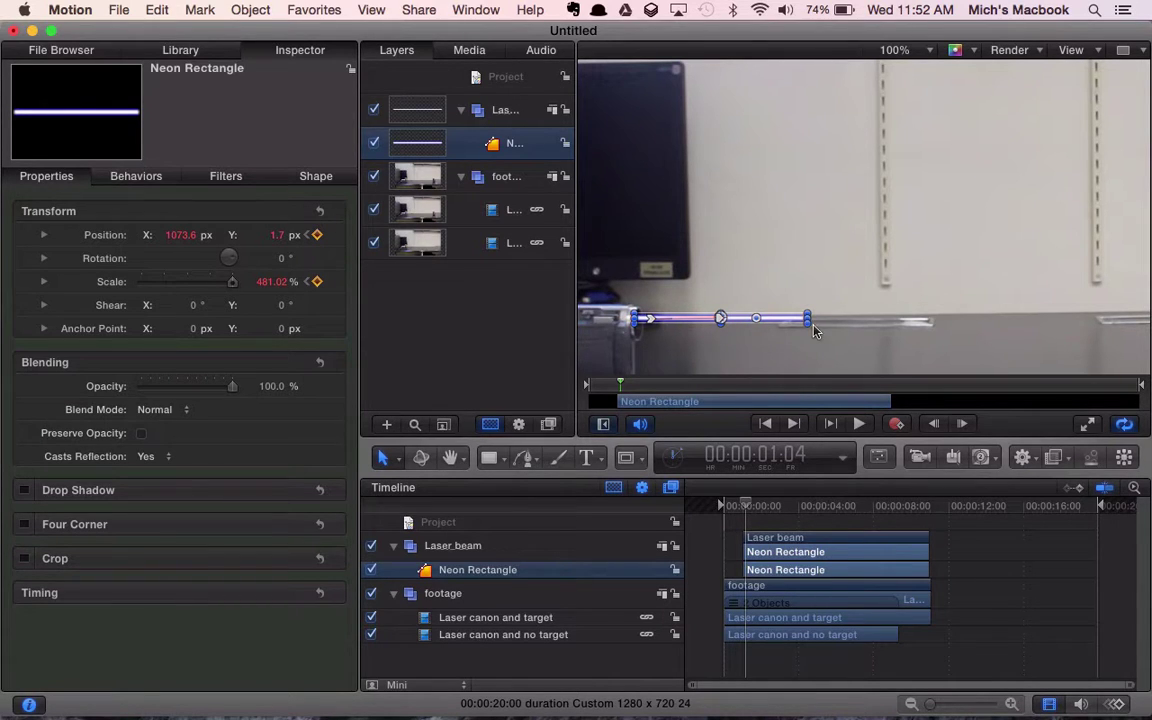
- With the Canvas at 50%, move the beam at 00:00:01:13 to X 9428.0 so it reaches the target
left_click(931, 52)
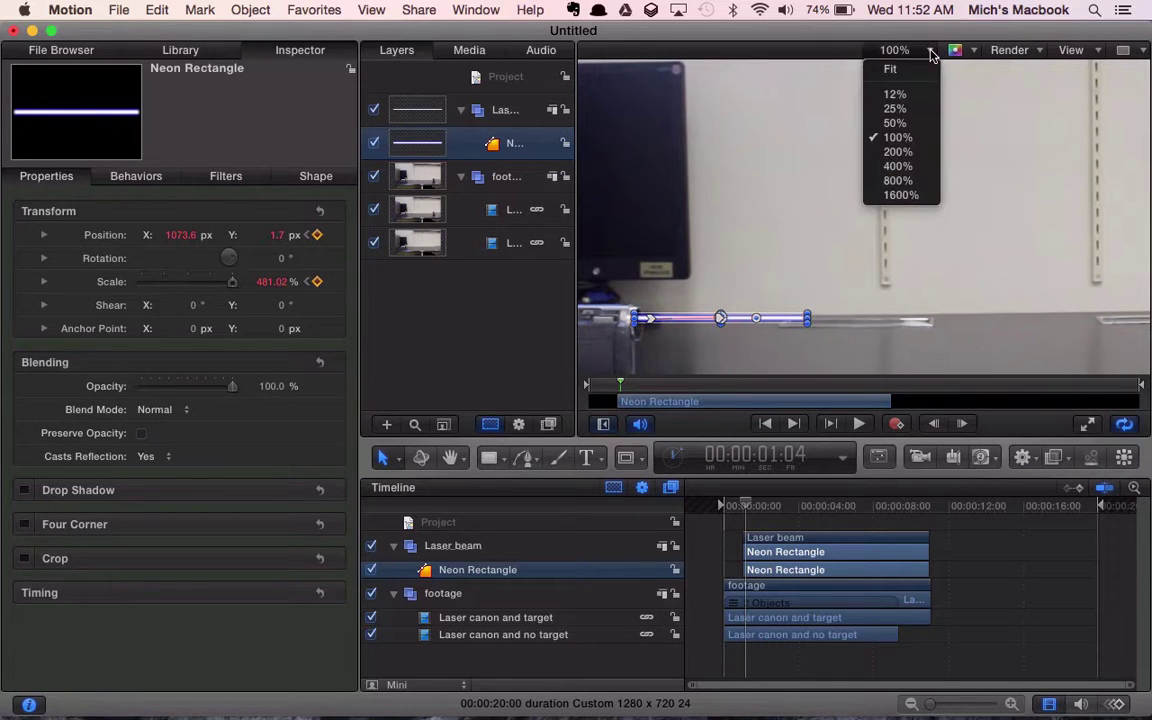
left_click(904, 124)
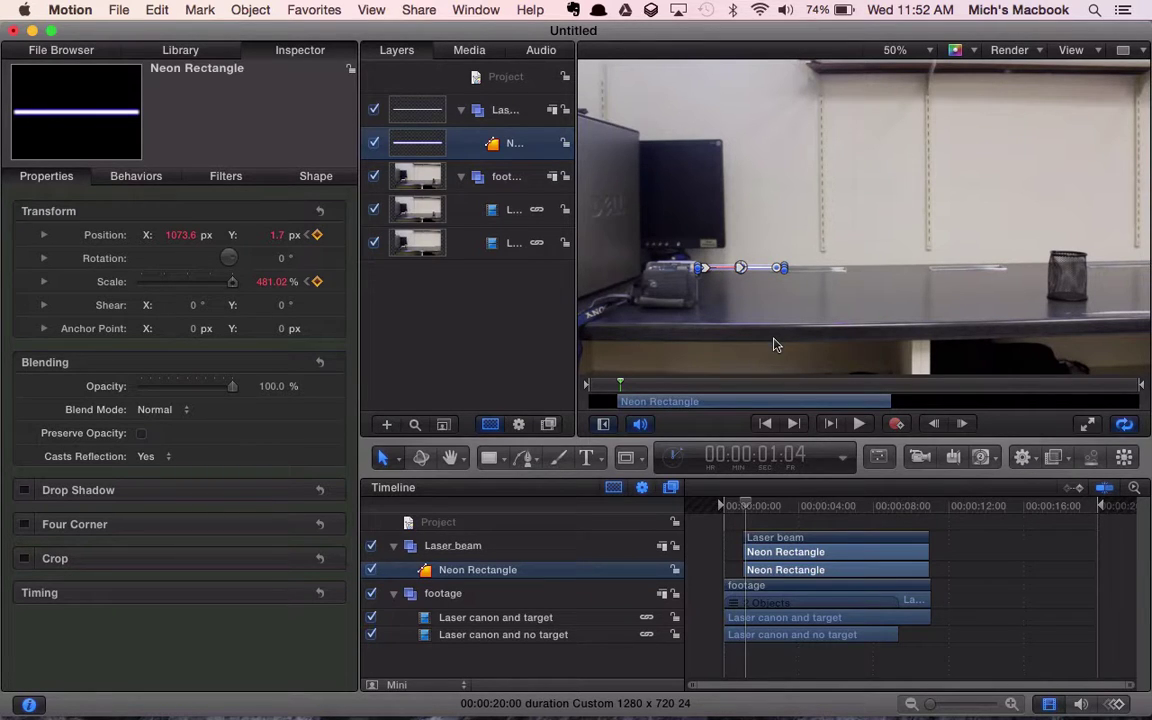
key("Right")
key("Right")
key("Right")
key("Right")
key("Right")
key("Right")
key("Right")
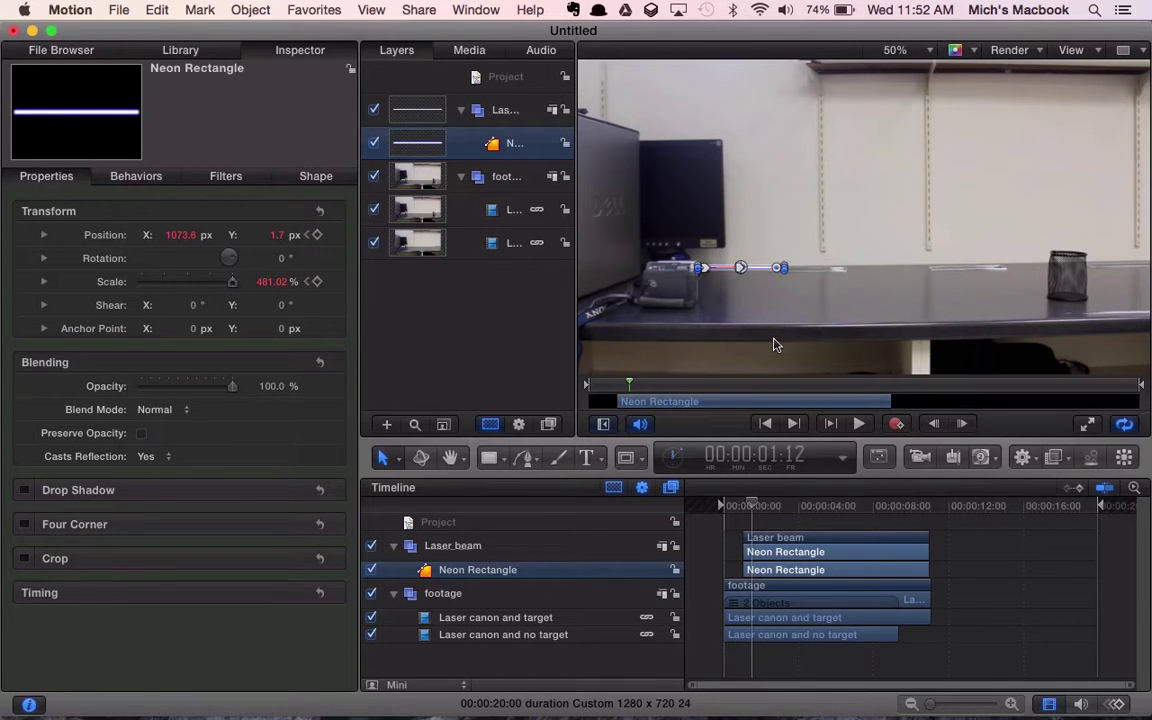
key("Right")
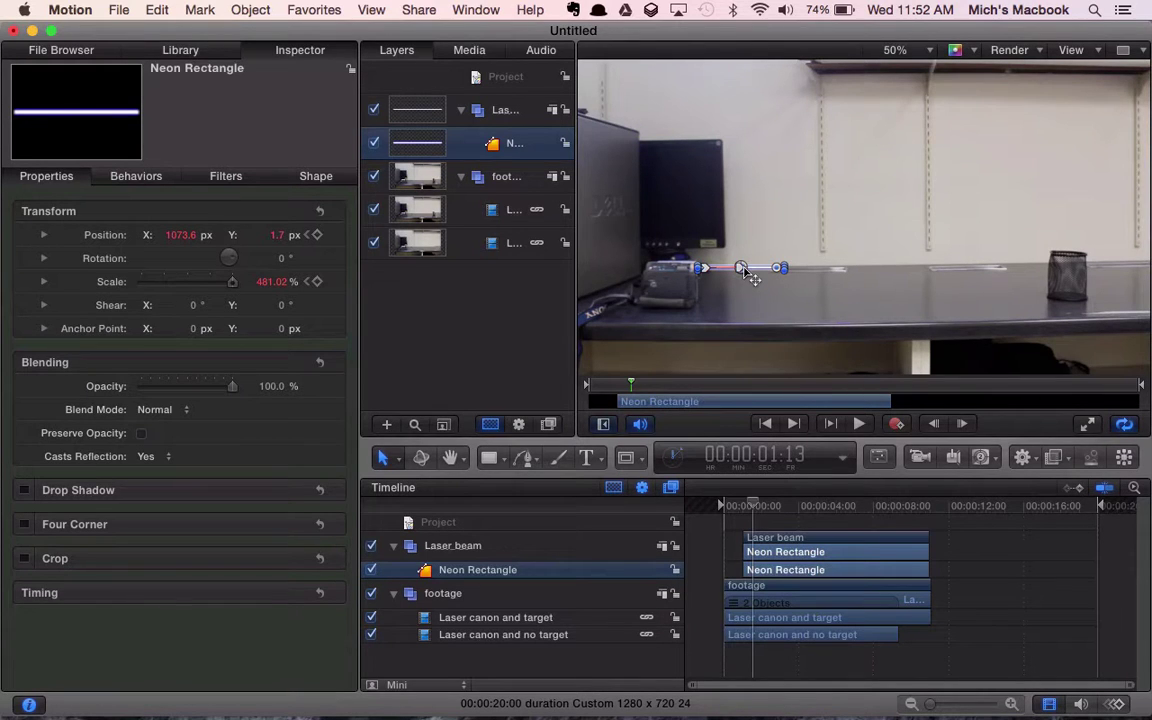
left_click_drag(742, 269, 1010, 271)
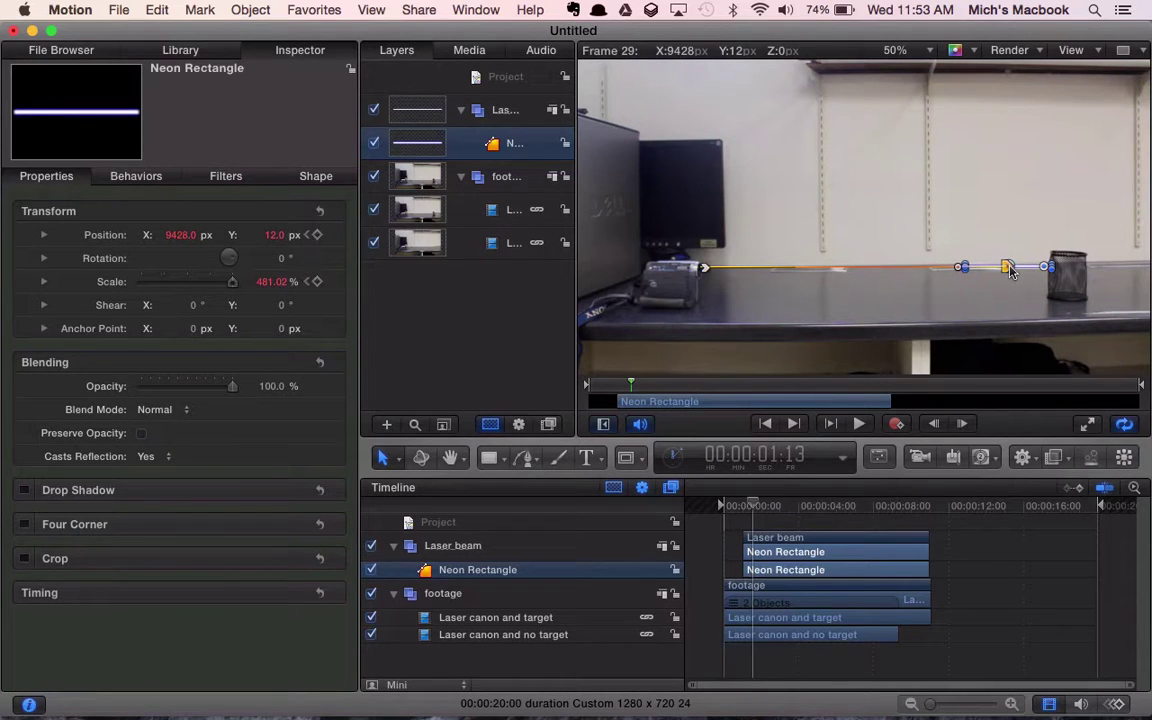
left_click_drag(1010, 271, 1011, 272)
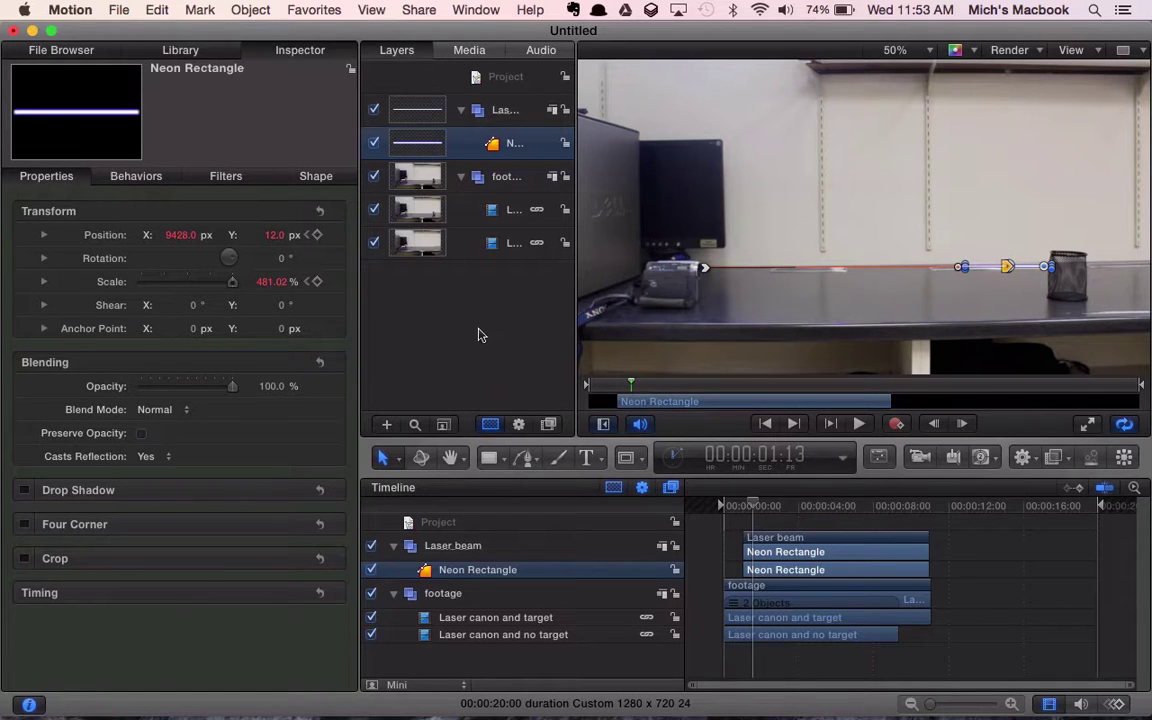
left_click(428, 334)
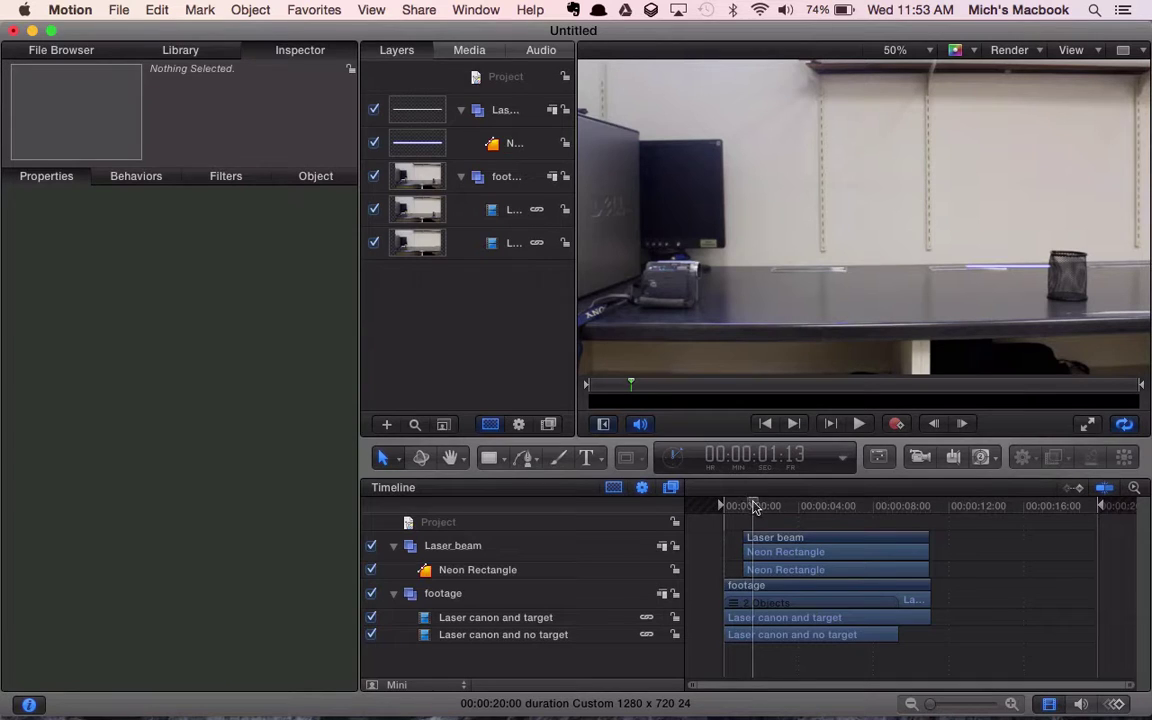
left_click_drag(755, 507, 722, 506)
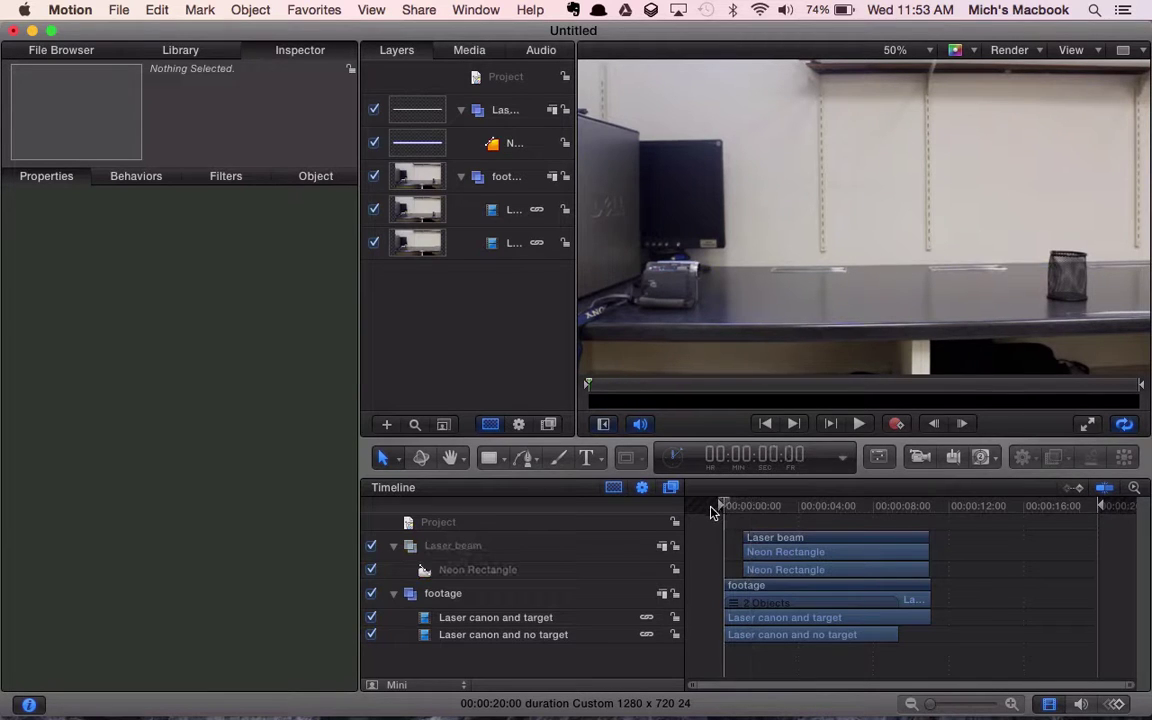
key("space")
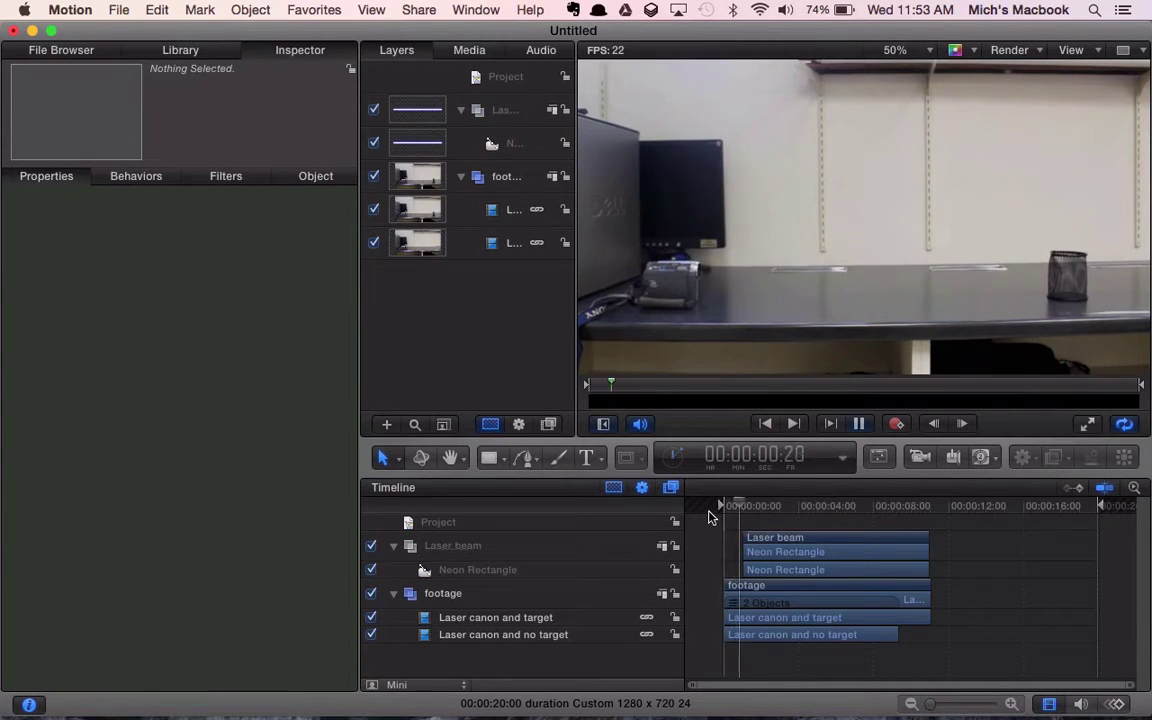
key("space")
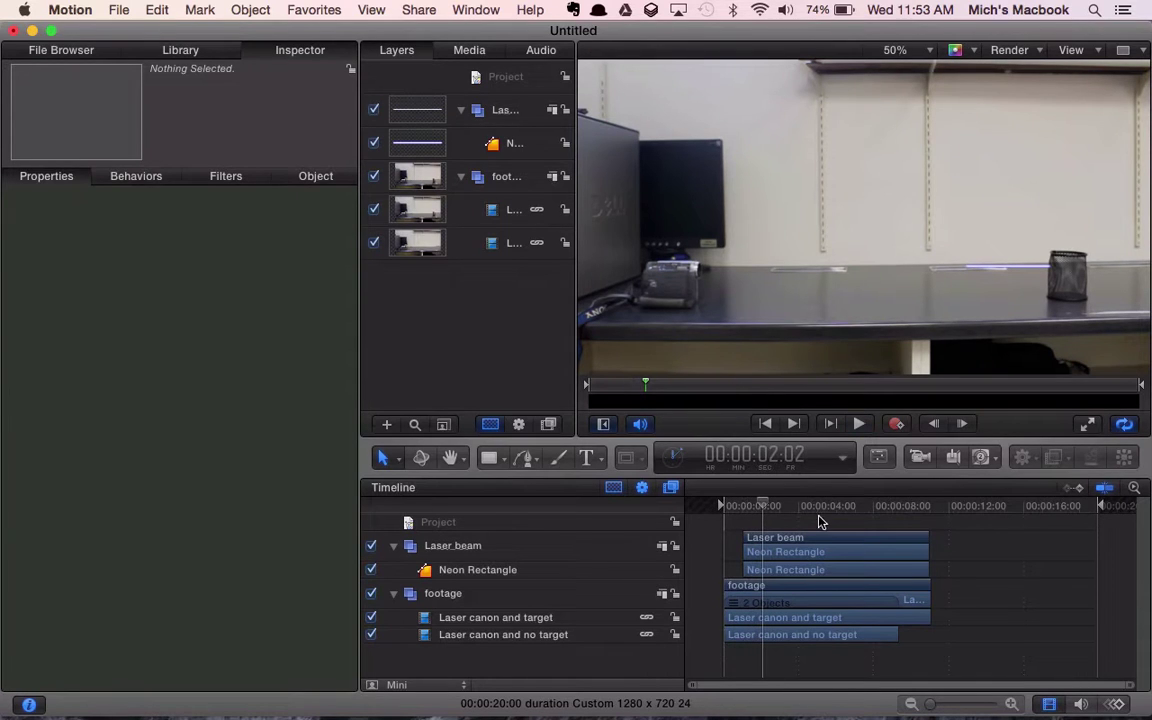
left_click_drag(764, 507, 727, 511)
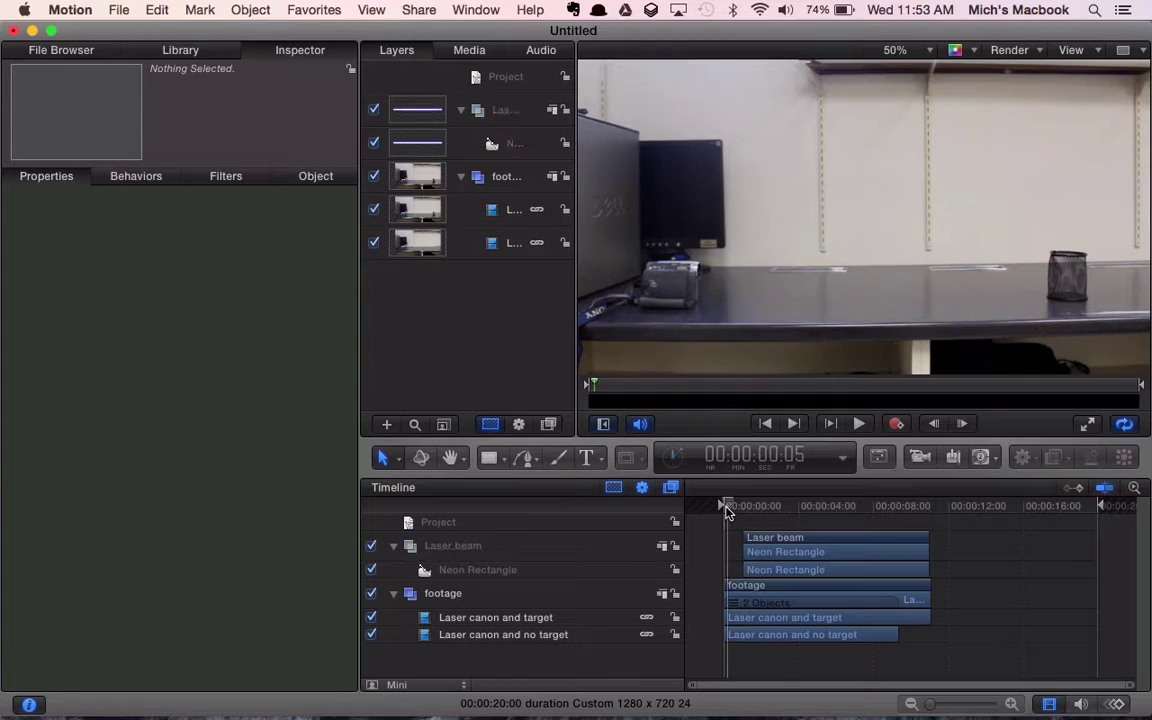
key("Right")
key("Right")
key("Right")
key("Right")
key("Right")
key("Right")
key("Right")
key("Right")
key("Right")
key("Right")
key("Right")
key("Right")
key("Right")
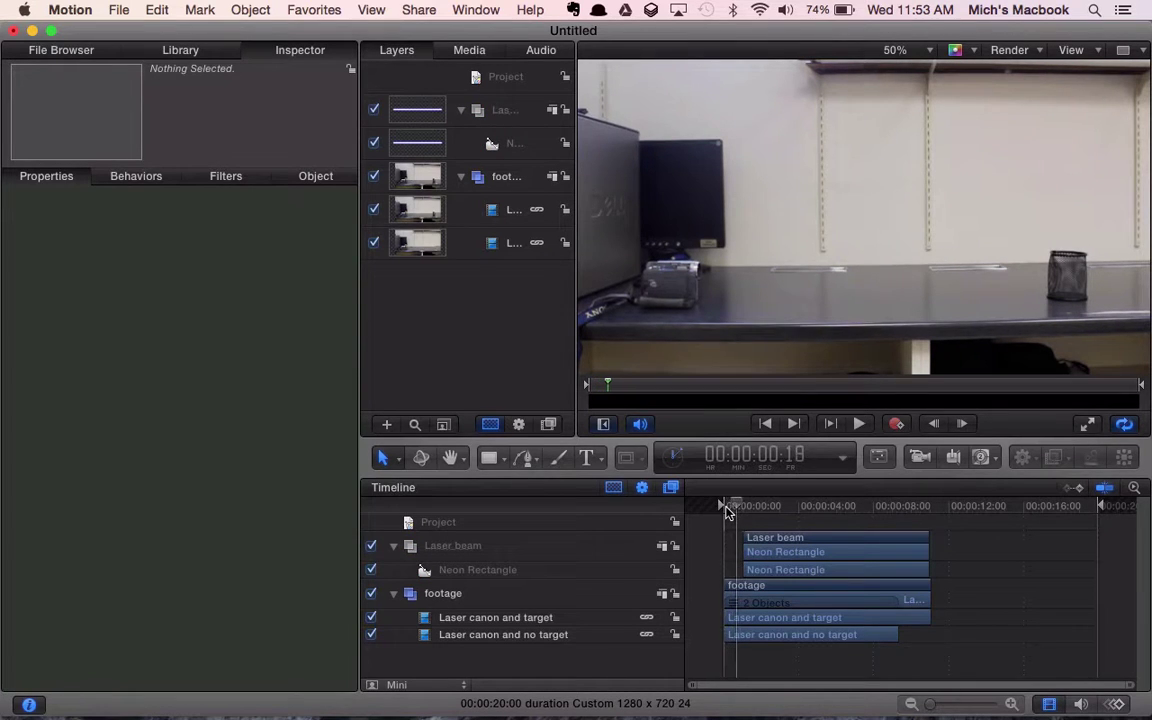
key("Right")
key("Right")
key("Right")
key("Right")
key("Right")
key("Right")
key("Right")
key("Right")
key("Right")
key("Right")
key("Right")
key("Right")
key("Right")
key("Right")
key("Right")
key("Right")
key("Right")
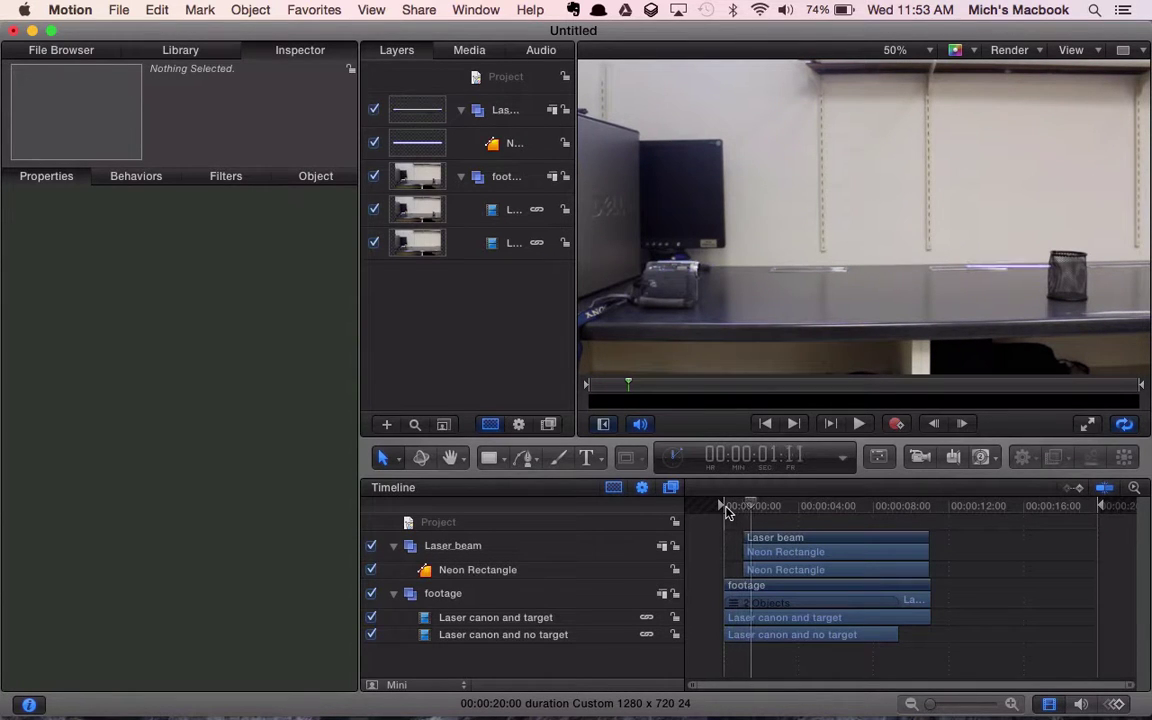
key("Left")
key("Right")
key("Right")
key("Left")
key("Left")
key("Left")
key("Left")
key("Left")
key("Left")
key("Left")
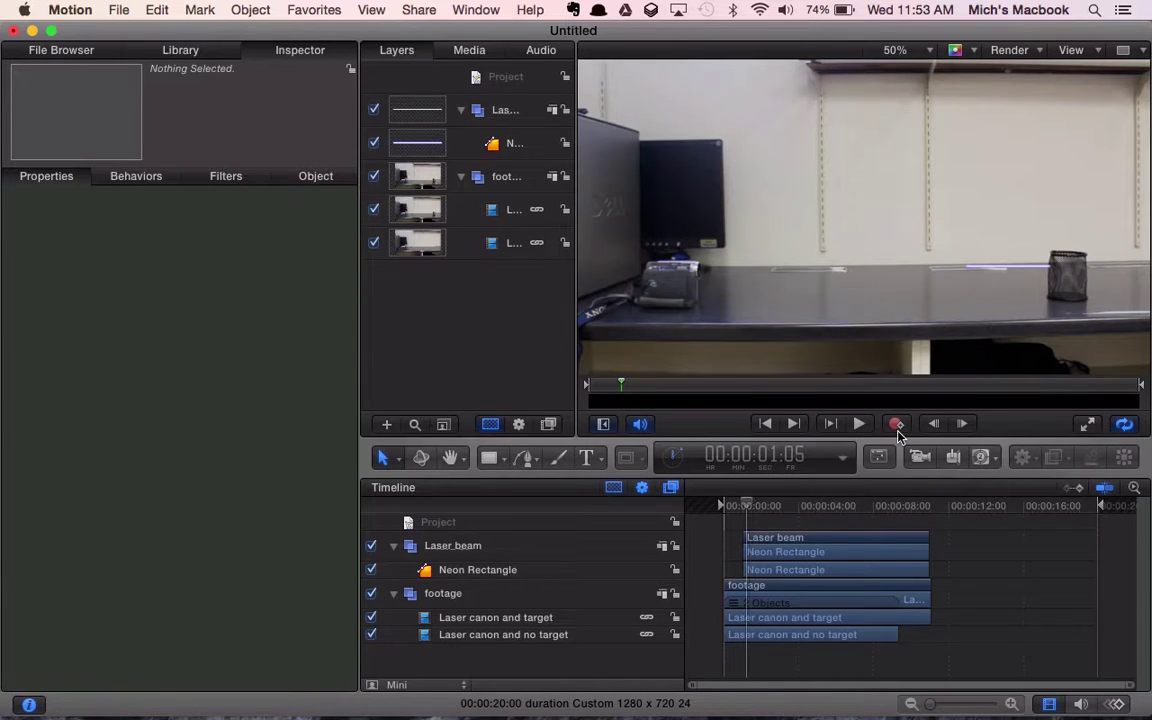
key("Left")
key("Right")
key("Right")
key("Right")
key("Right")
key("Right")
key("Right")
key("Right")
key("Right")
key("Right")
key("Right")
key("Right")
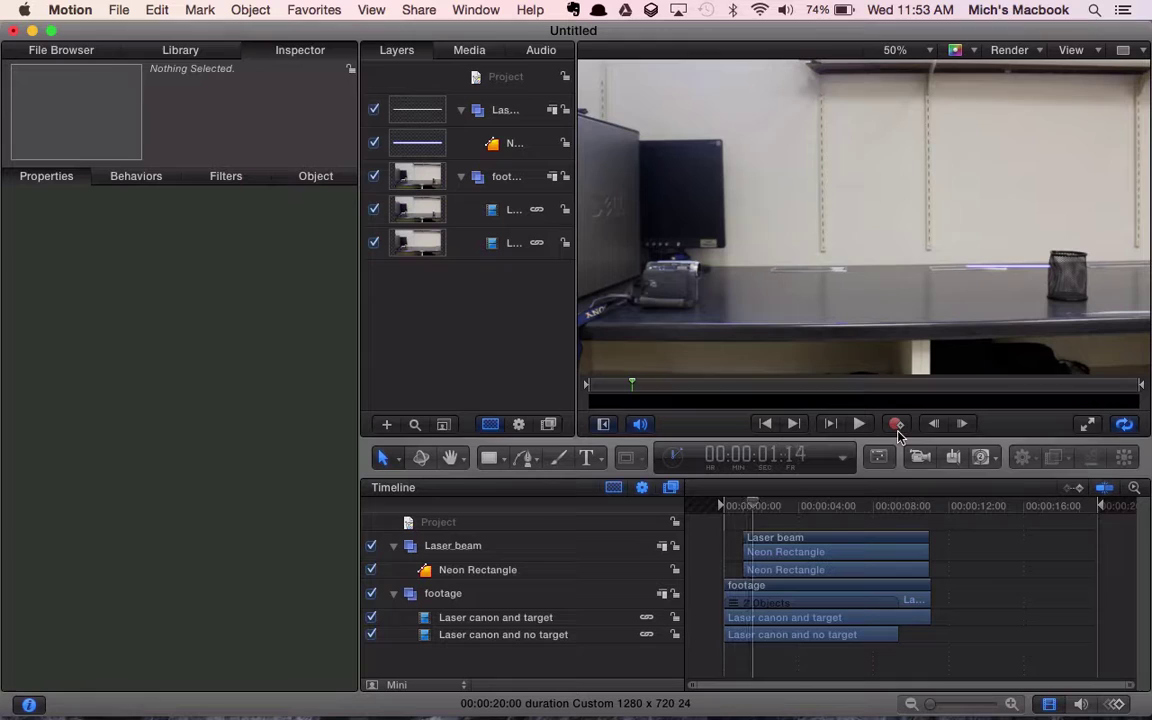
key("Right")
key("Right")
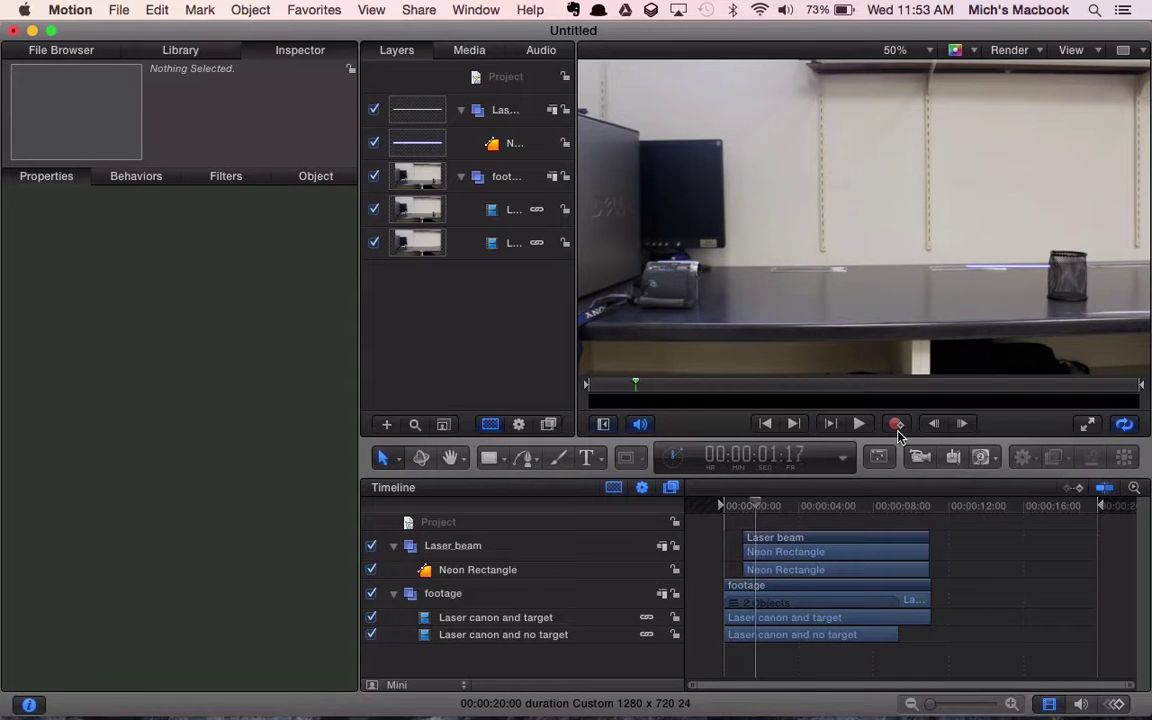
key("Left")
key("Left")
key("Left")
key("Left")
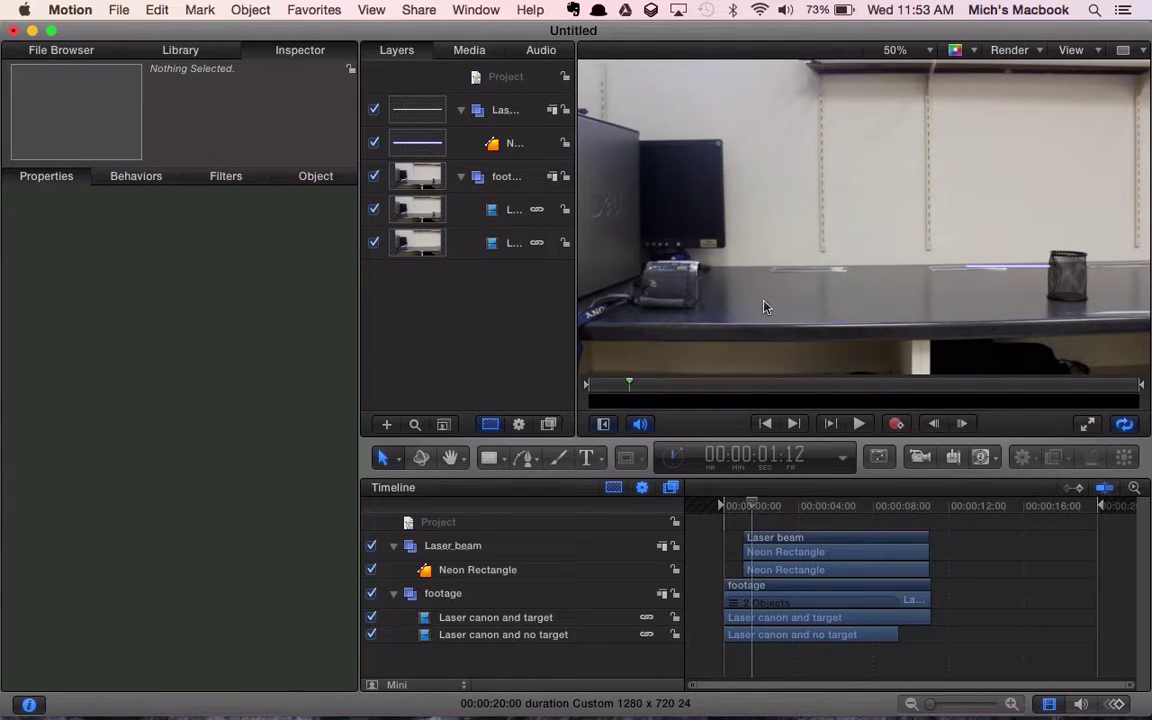
- Add a new empty group and rename it 'Explosion'
left_click(386, 425)
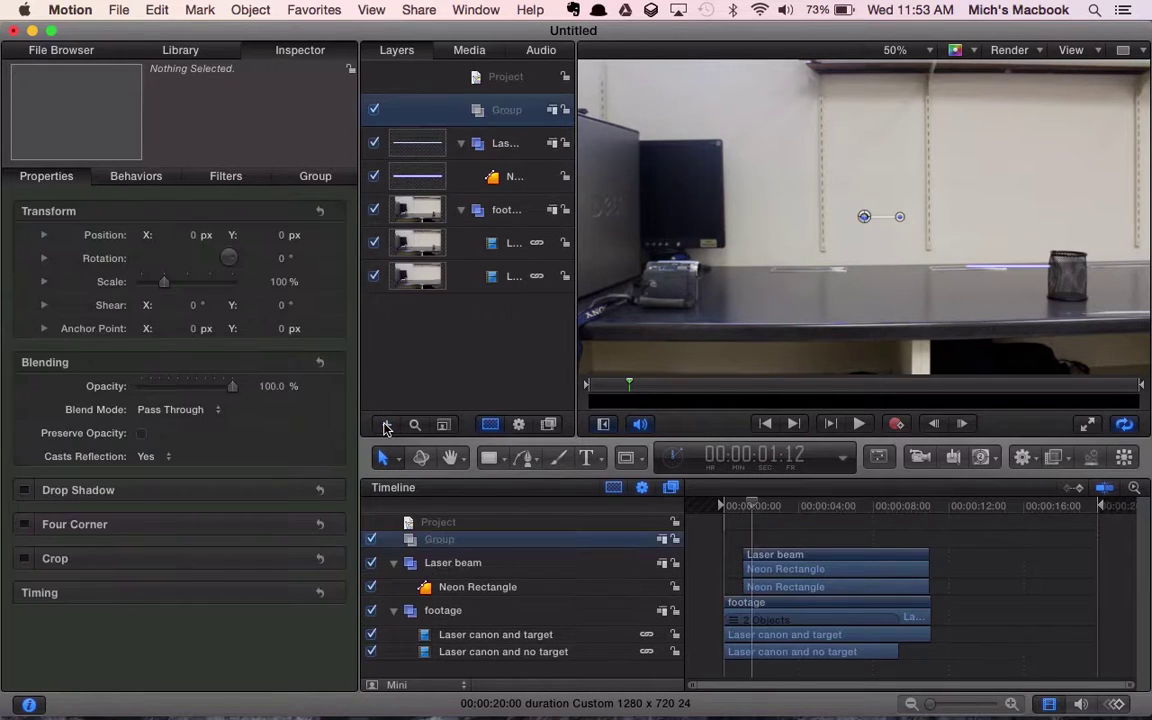
double_click(508, 111)
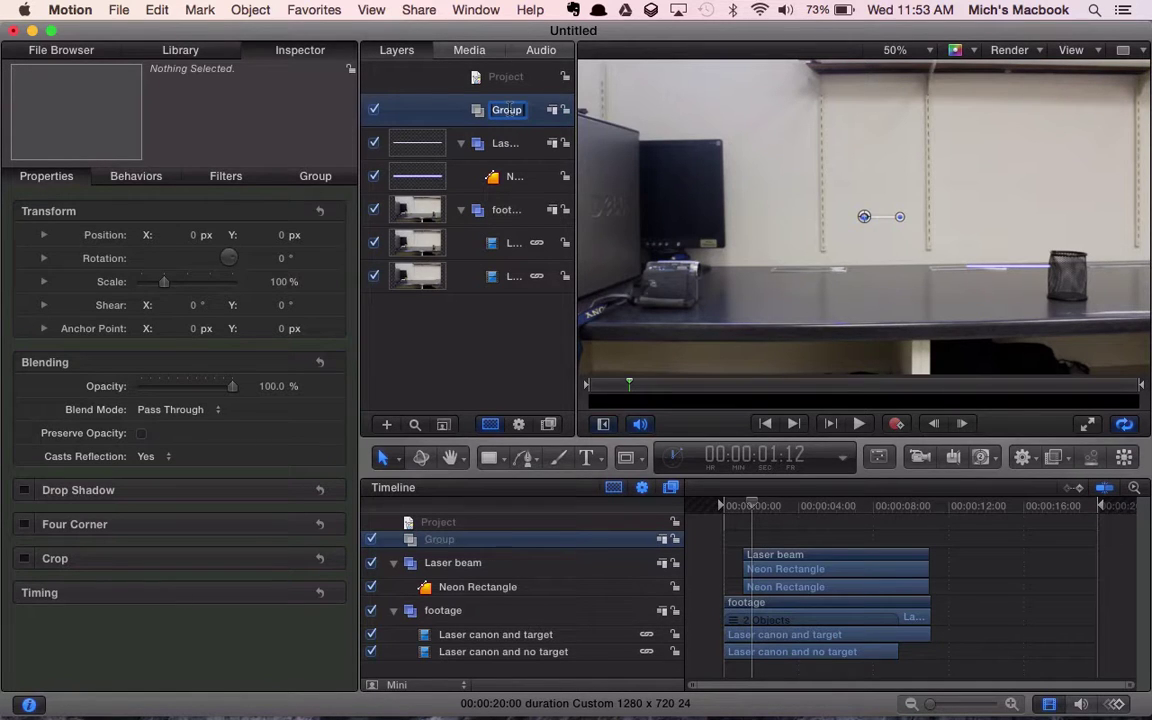
type("Explosion")
key("Return")
- Browse the Library's Particle Emitters > Pyro presets up to Big Blast
left_click(199, 58)
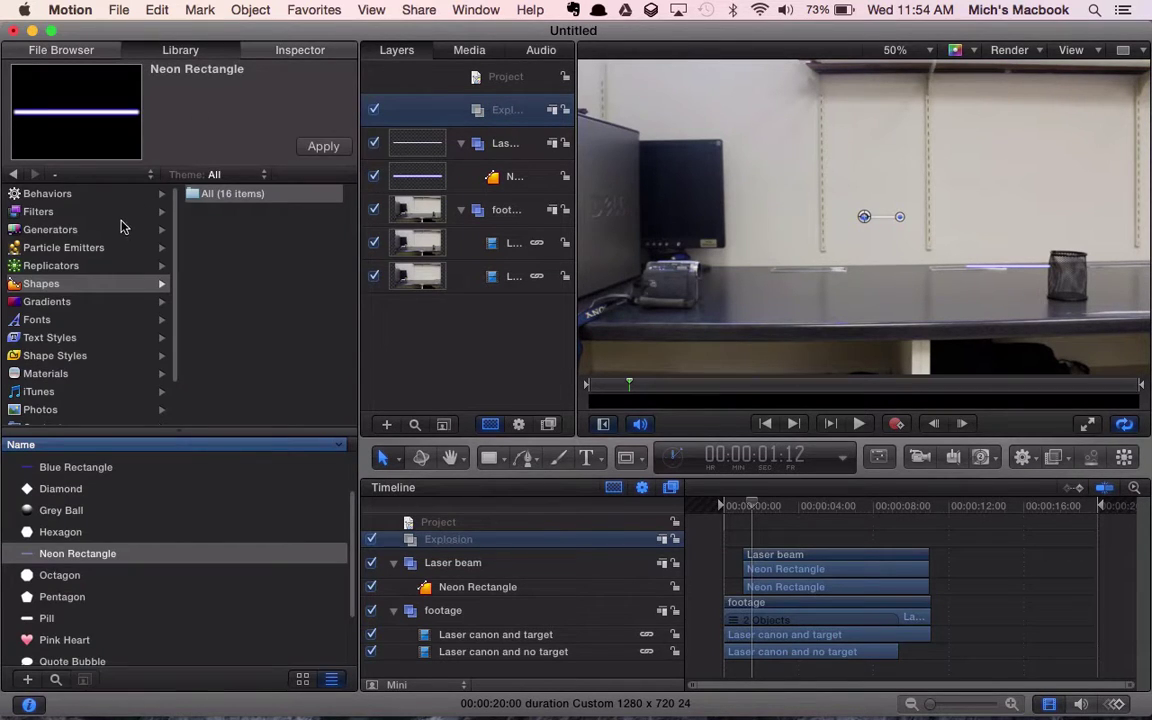
left_click(60, 249)
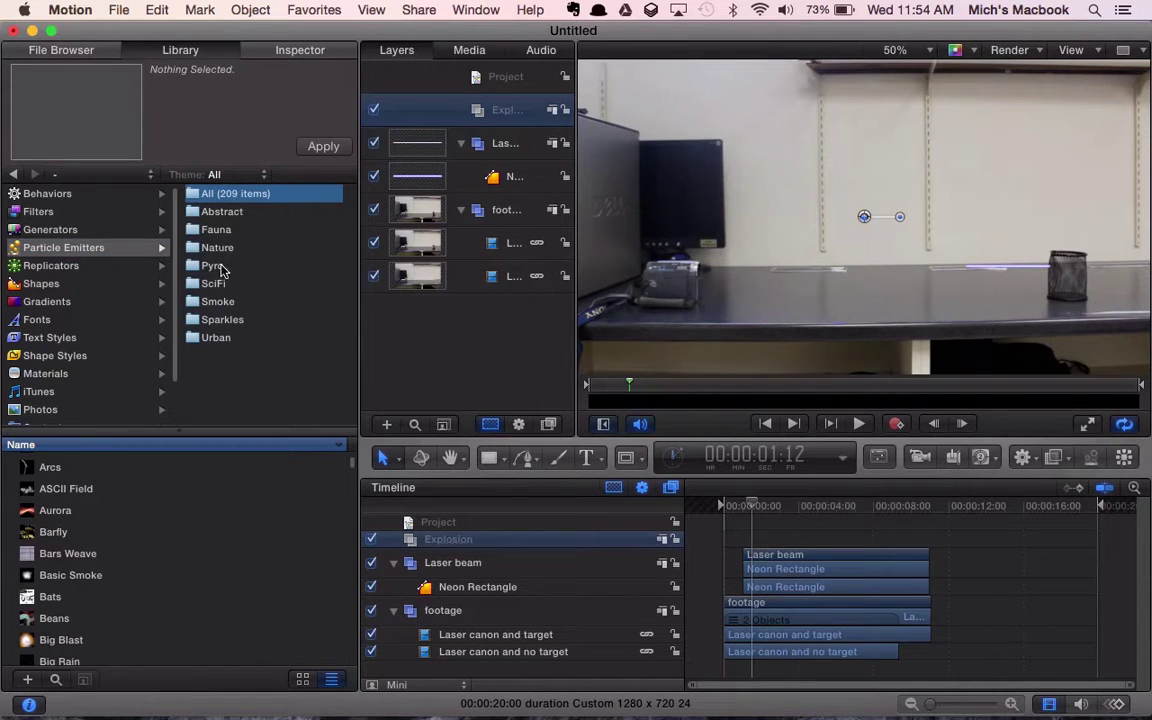
left_click(214, 266)
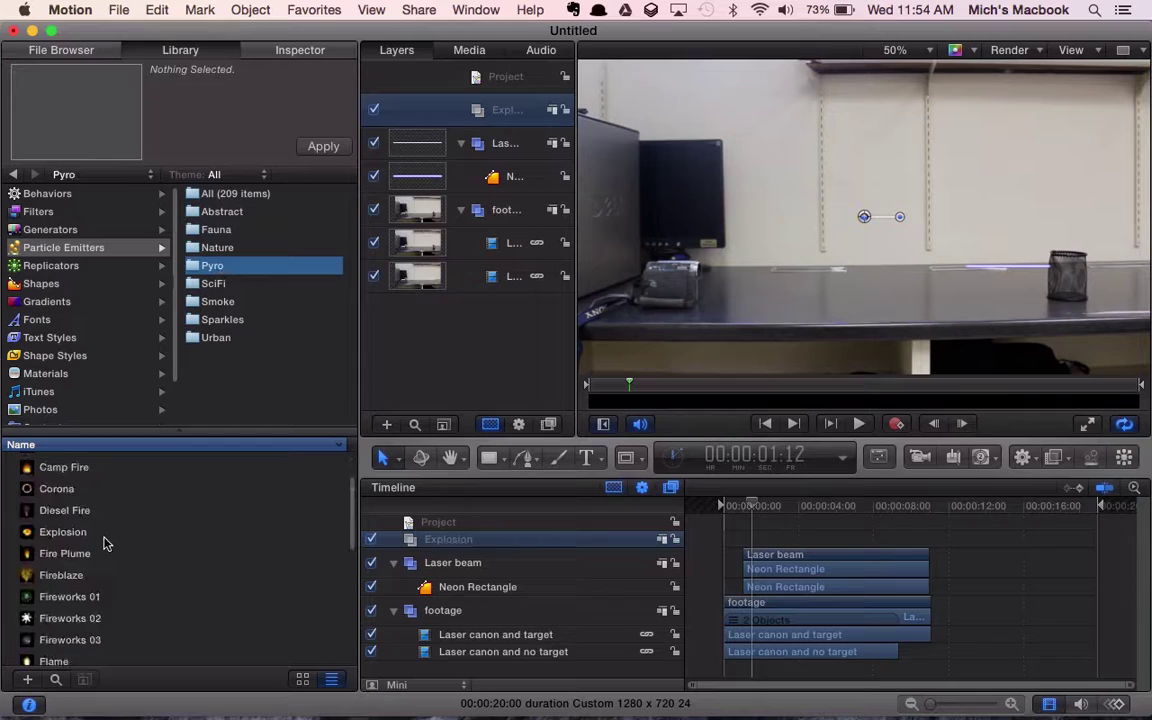
scroll(105, 530, "up", 2)
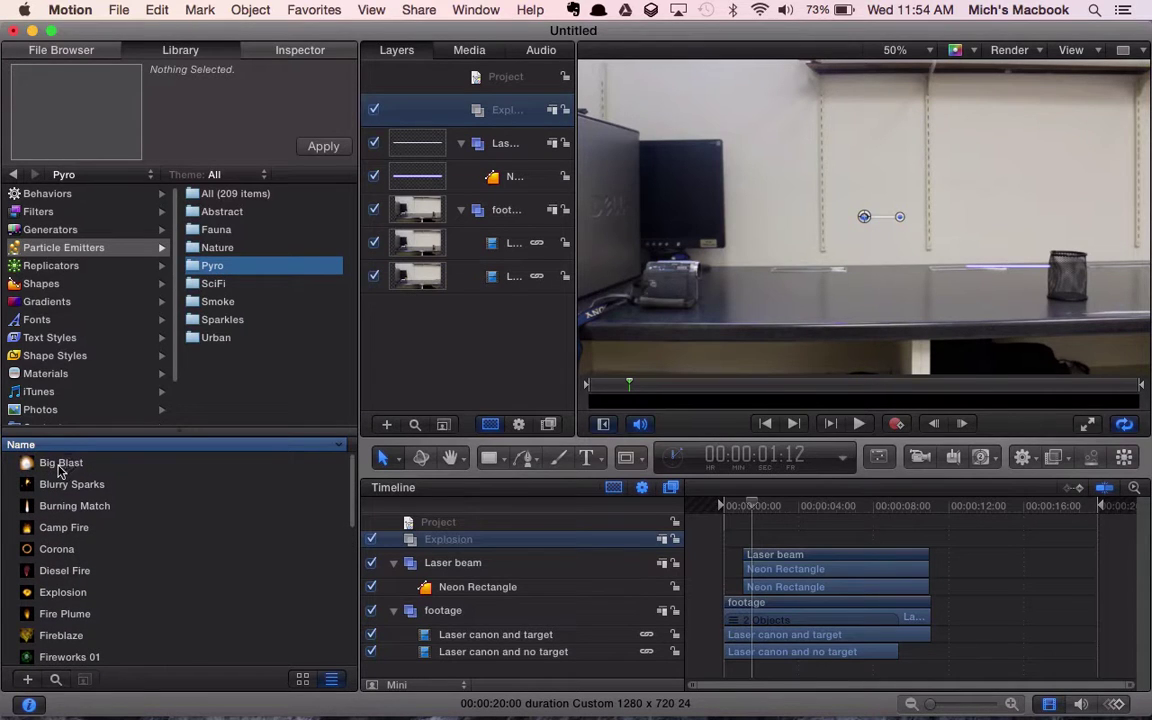
- Drop Big Blast into the Explosion group, shrink it to about 30%, and place it over the target cup
left_click_drag(57, 467, 499, 112)
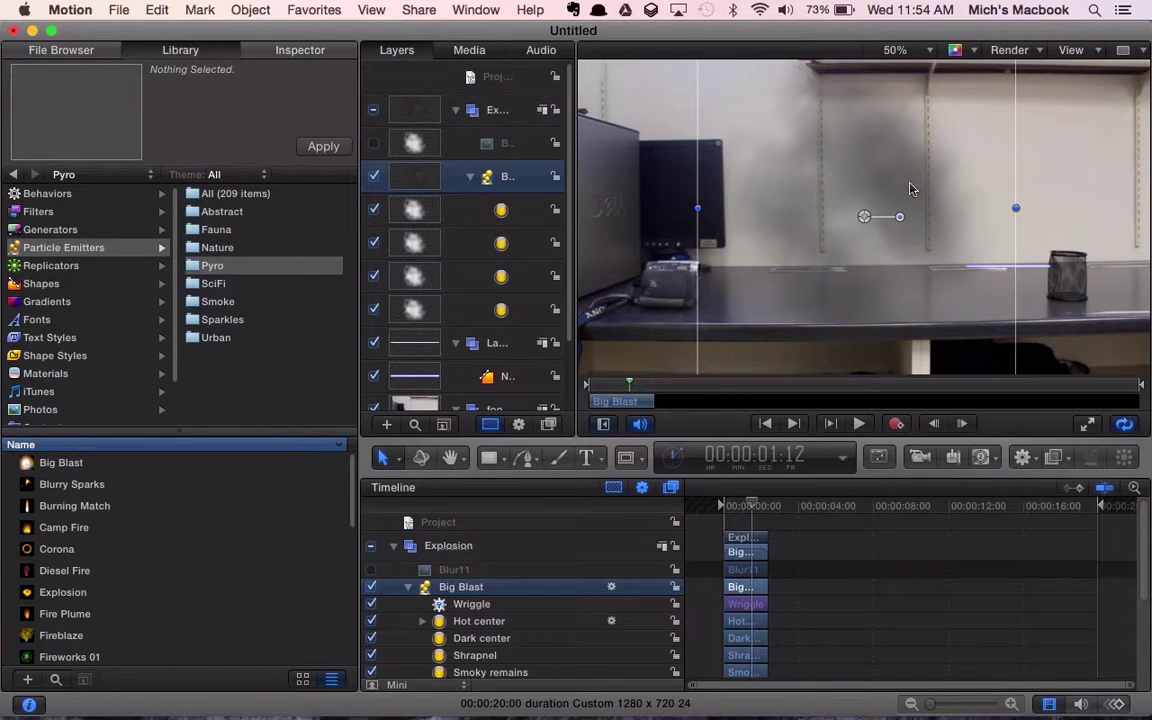
scroll(909, 193, "down", 3)
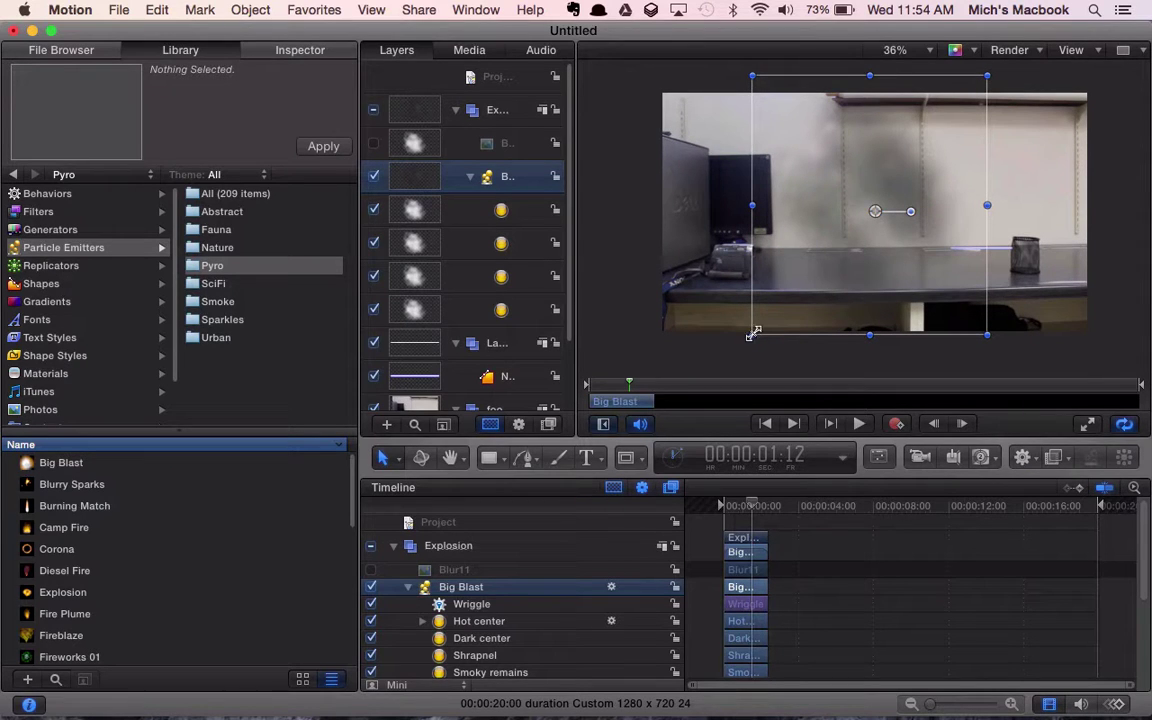
left_click_drag(752, 335, 905, 170)
left_click_drag(953, 133, 1025, 254)
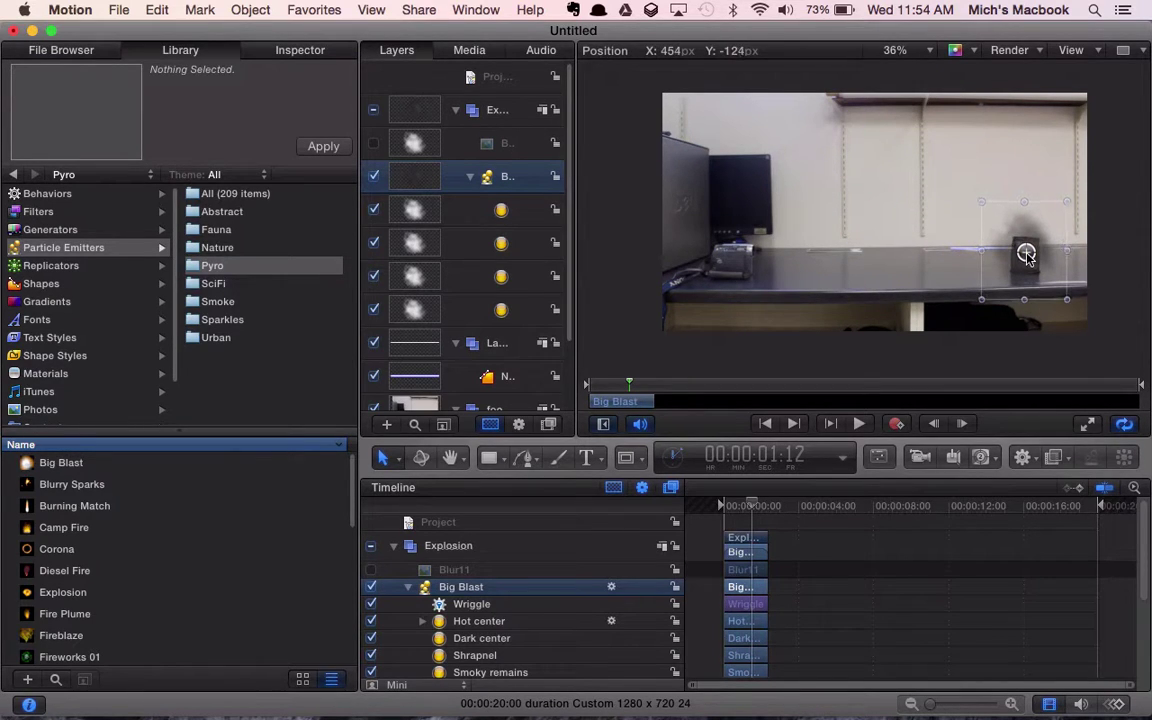
left_click_drag(983, 299, 1032, 262)
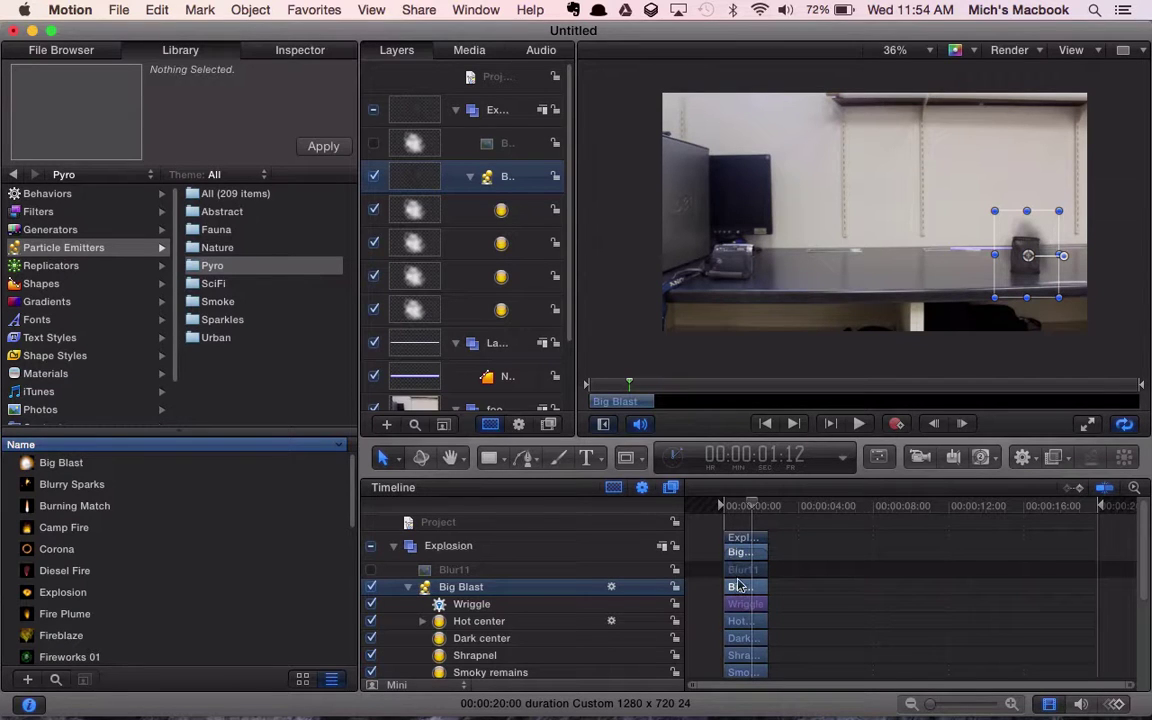
- Shift the Explosion group 13 frames later to start at 00:00:01:12 and nudge the blast slightly upward
scroll(738, 580, "down", 3)
scroll(738, 583, "up", 3)
left_click_drag(736, 541, 757, 537)
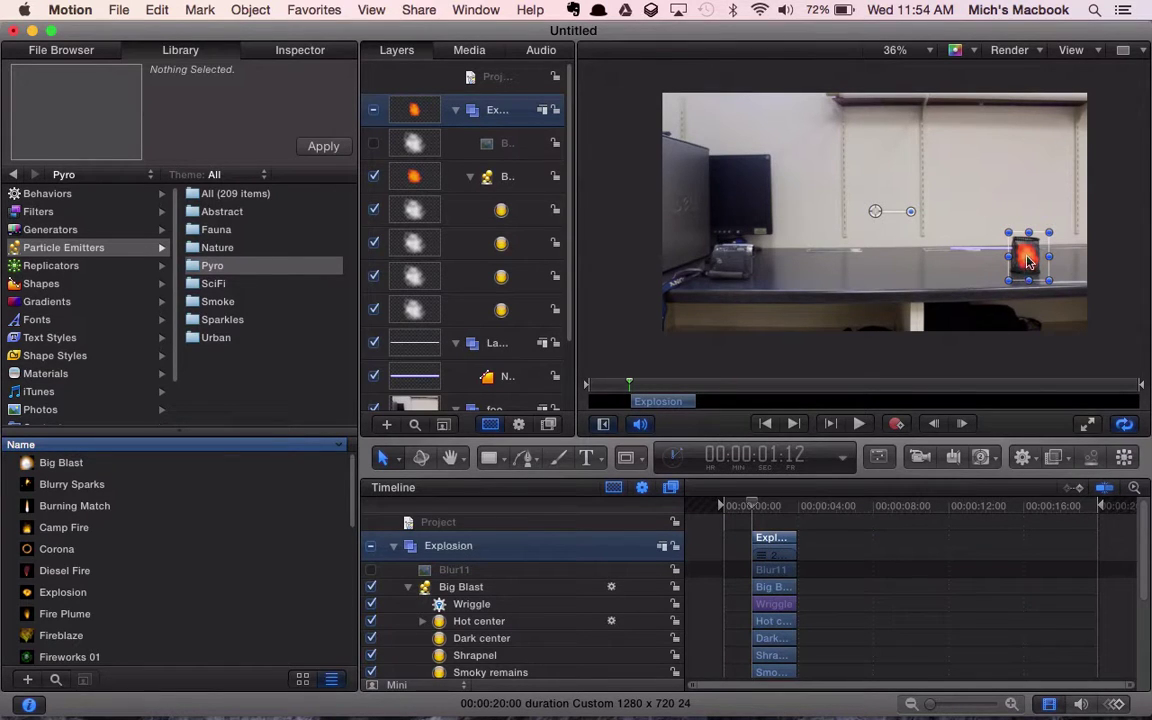
left_click_drag(1028, 262, 1025, 258)
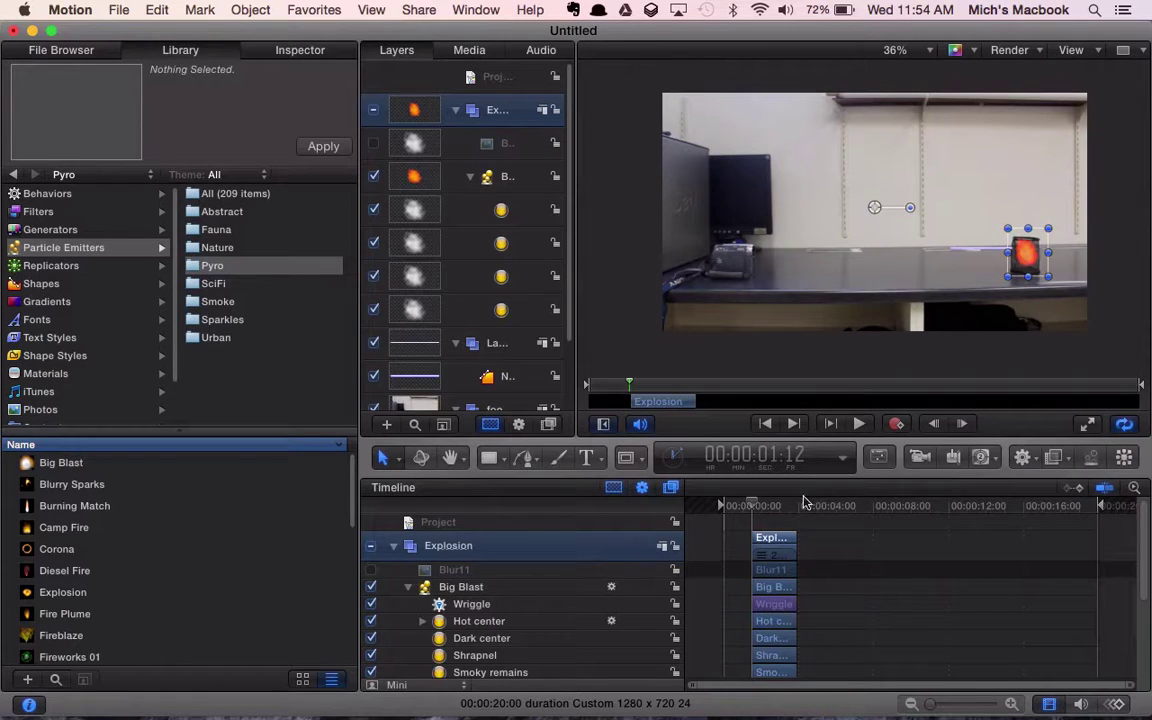
mouse_move(757, 507)
left_mouse_down()
mouse_move(778, 505)
mouse_move(763, 505)
left_mouse_up()
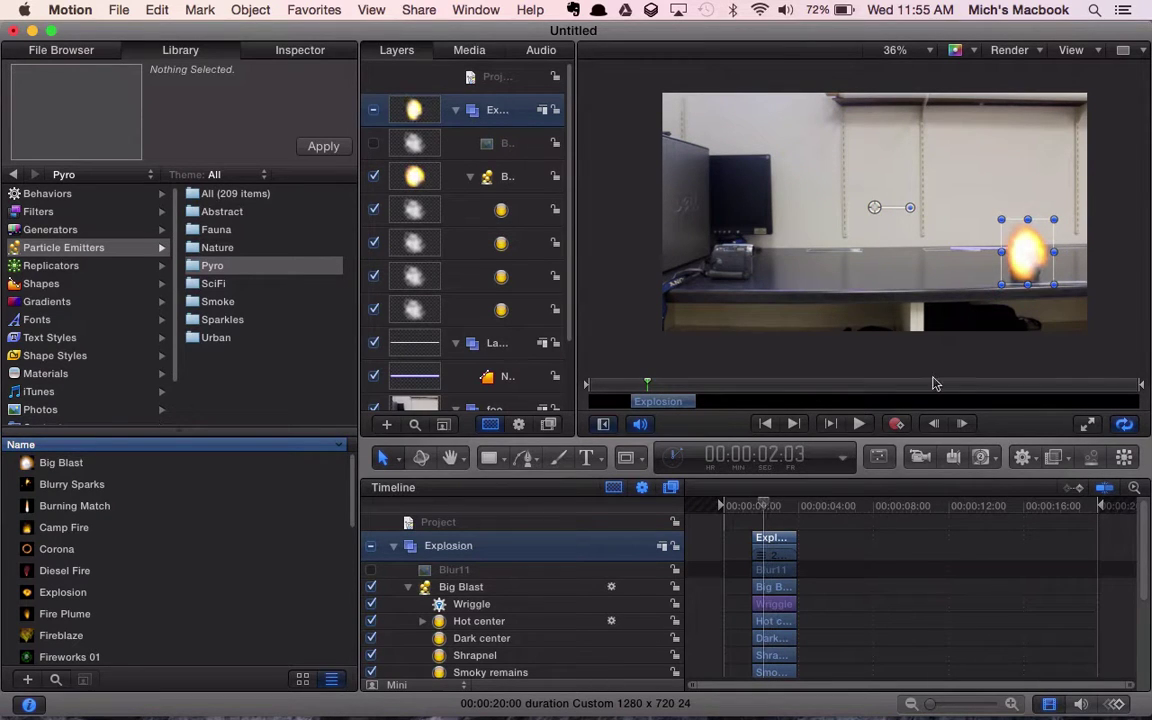
- Enlarge the Big Blast emitter to about 111%/124% and shift it slightly right over the target
left_click_drag(1003, 286, 996, 300)
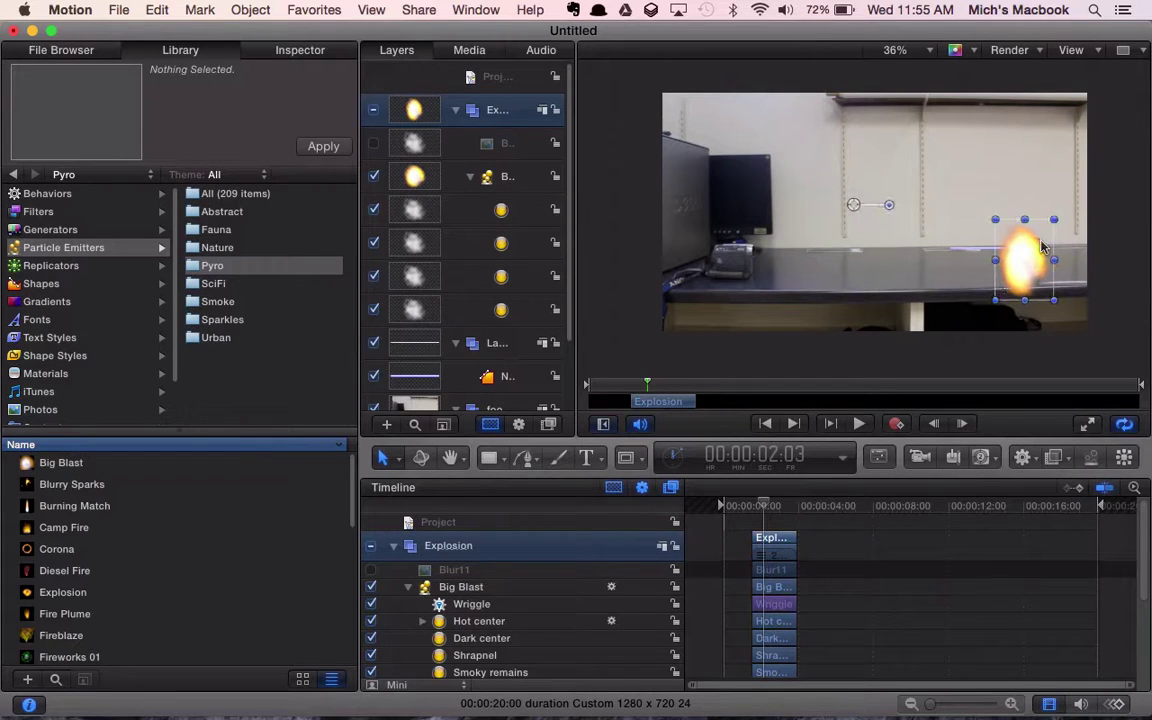
left_click_drag(1054, 220, 1057, 224)
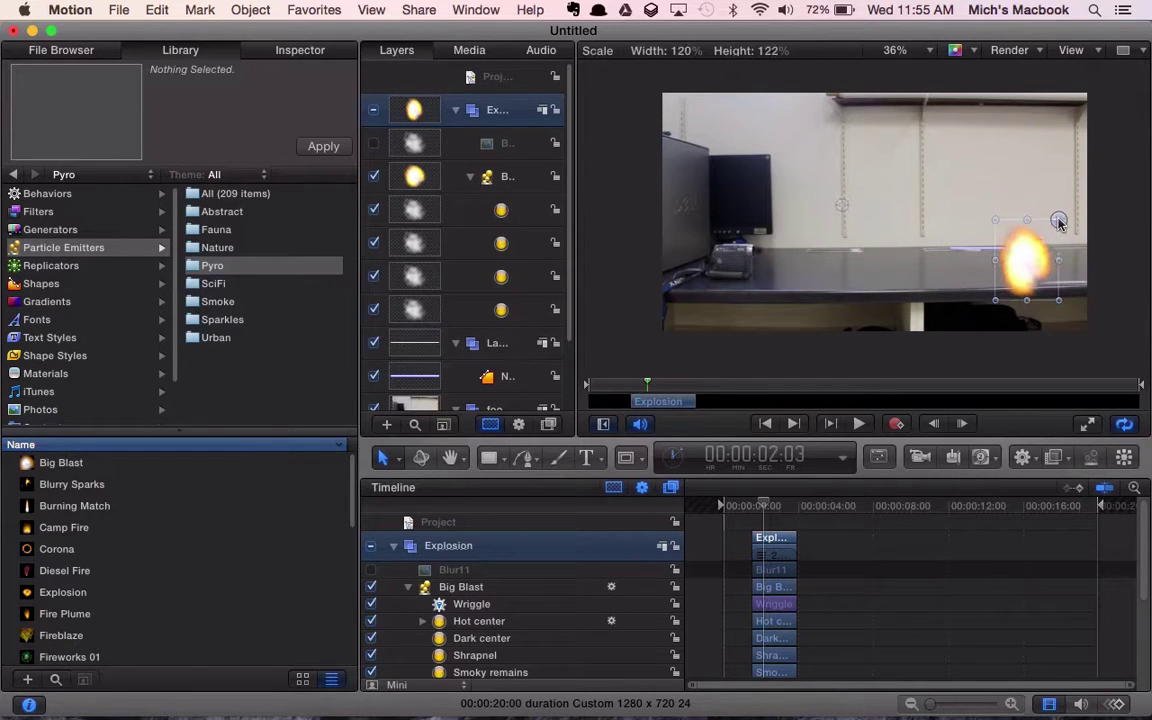
left_click(1020, 268)
left_click_drag(1020, 268, 1023, 267)
- Scrub and play back around 00:00:01:12 to review the blast hitting the target
left_click_drag(767, 508, 729, 514)
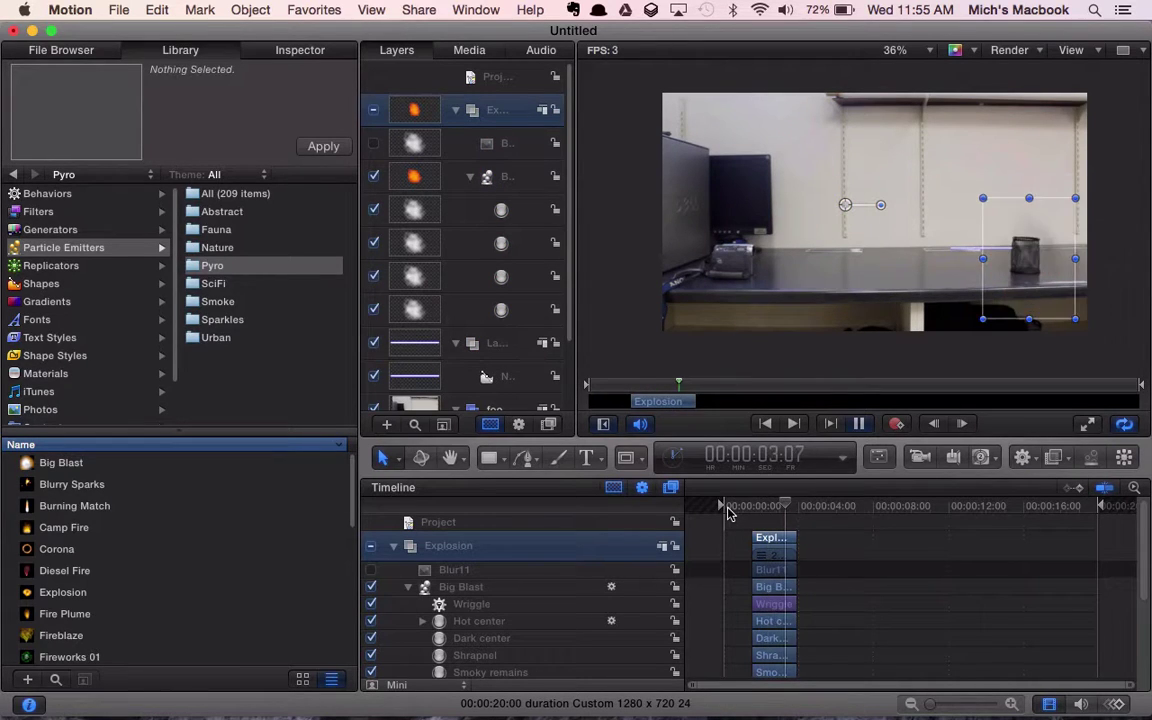
key("space")
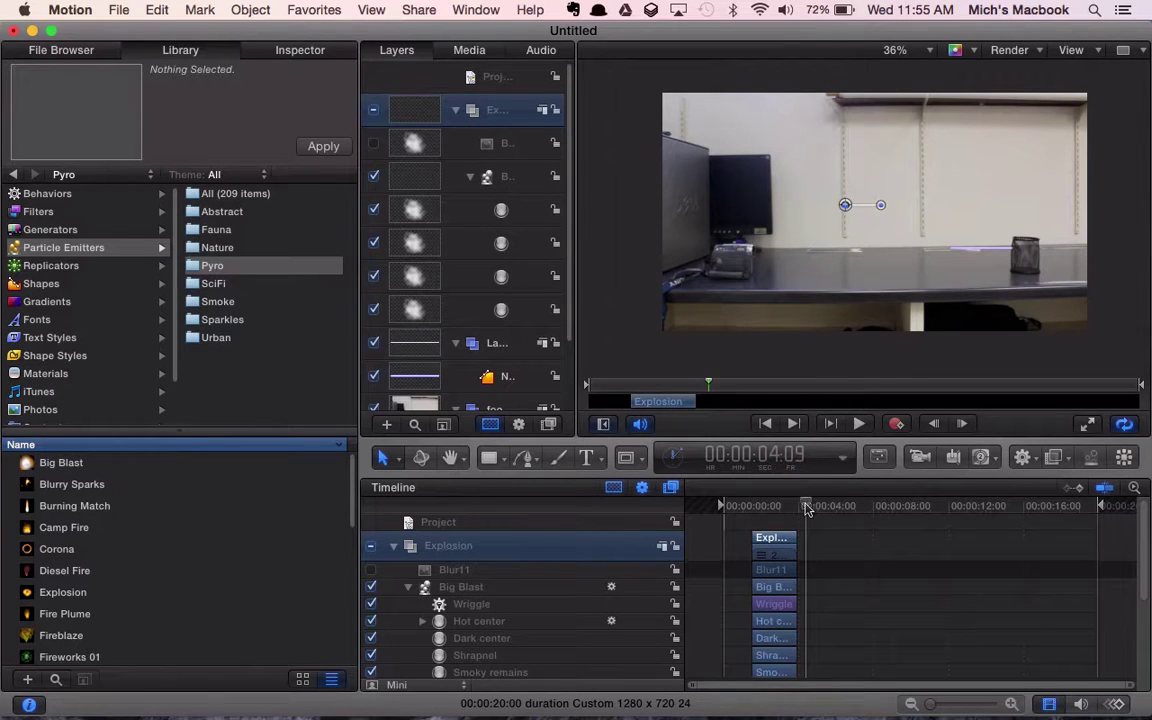
left_click_drag(807, 508, 766, 514)
left_click_drag(743, 517, 736, 519)
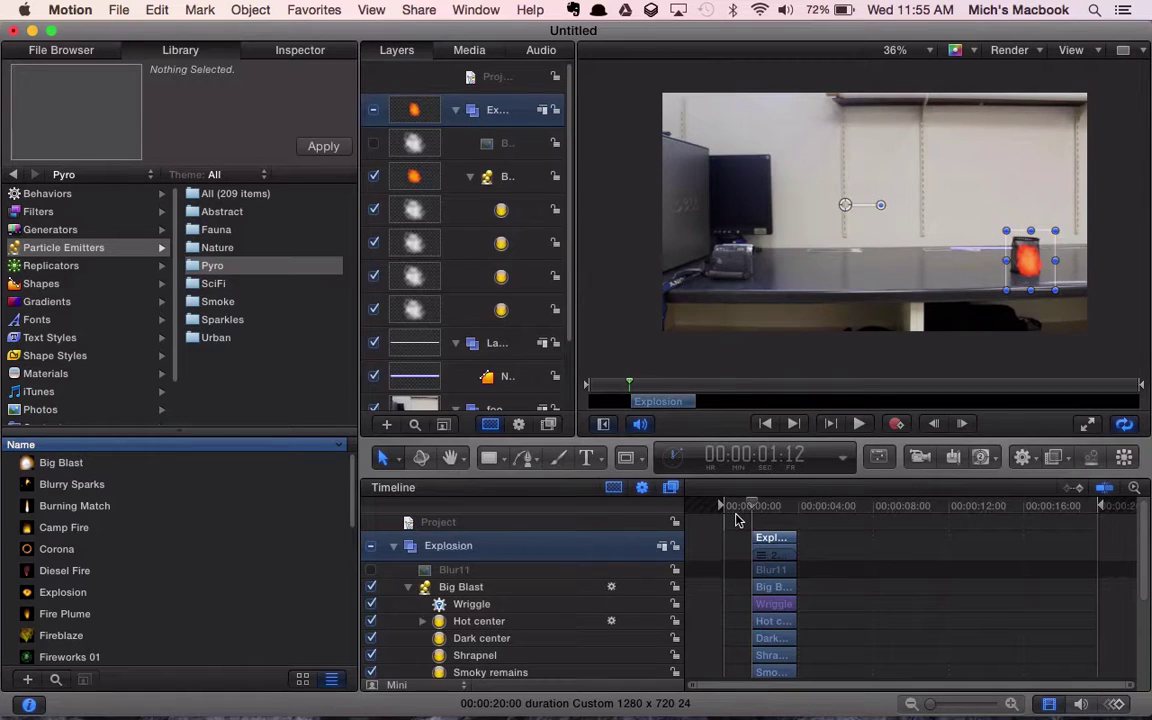
key("space")
key("space")
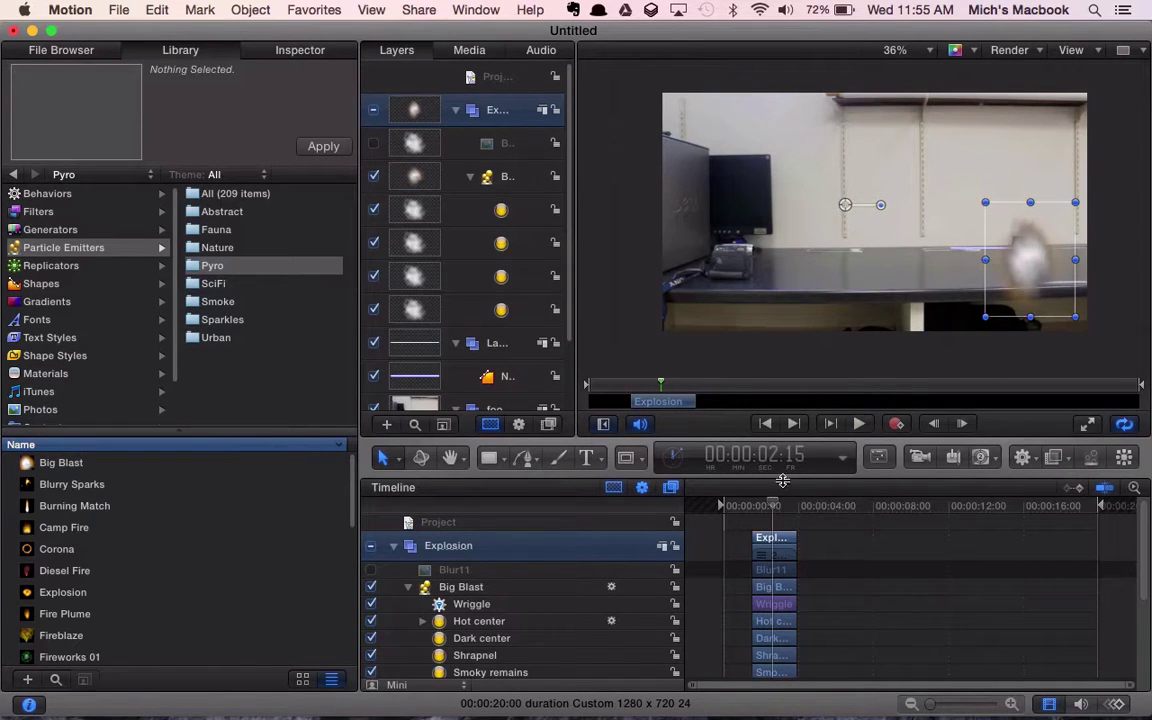
left_click(772, 506)
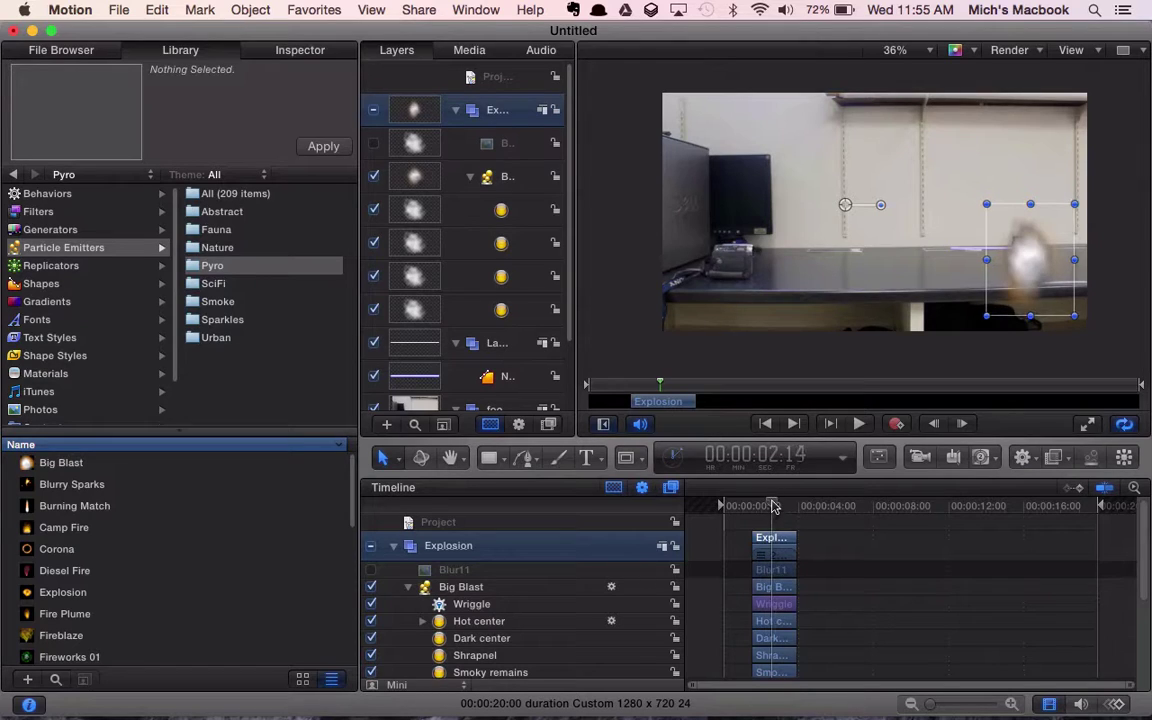
left_click_drag(772, 506, 757, 506)
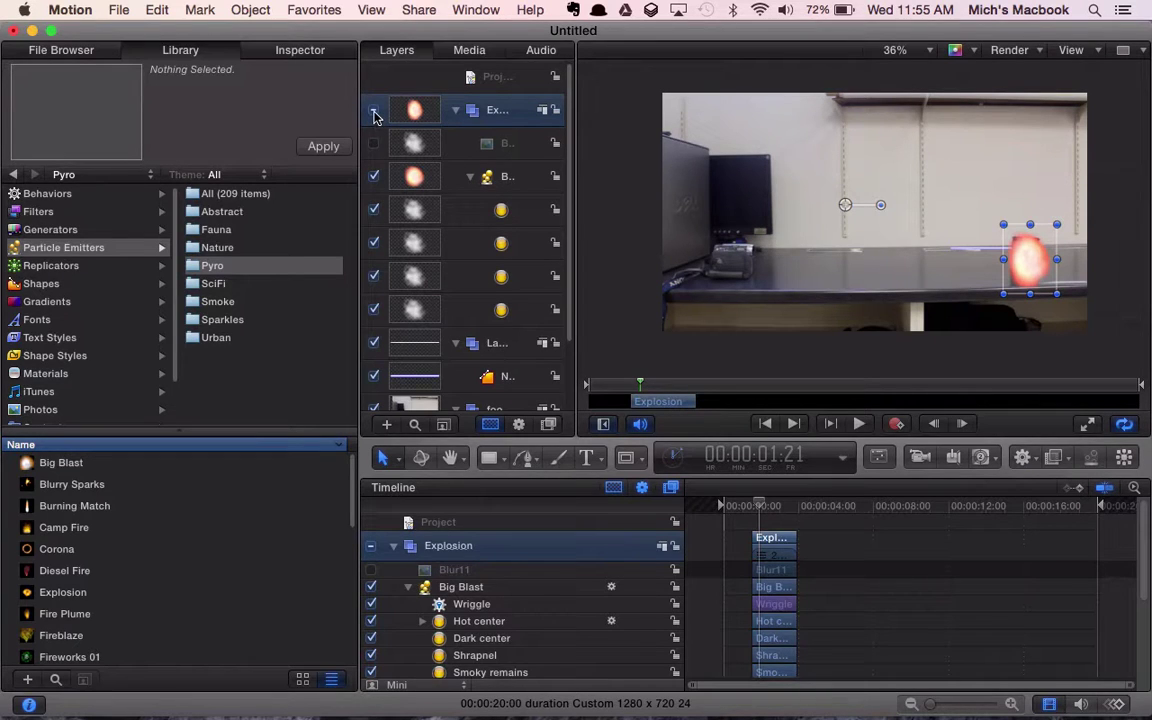
- Switch off the Explosion group, check the frames around 00:00:01:13, and collapse the group
left_click(374, 112)
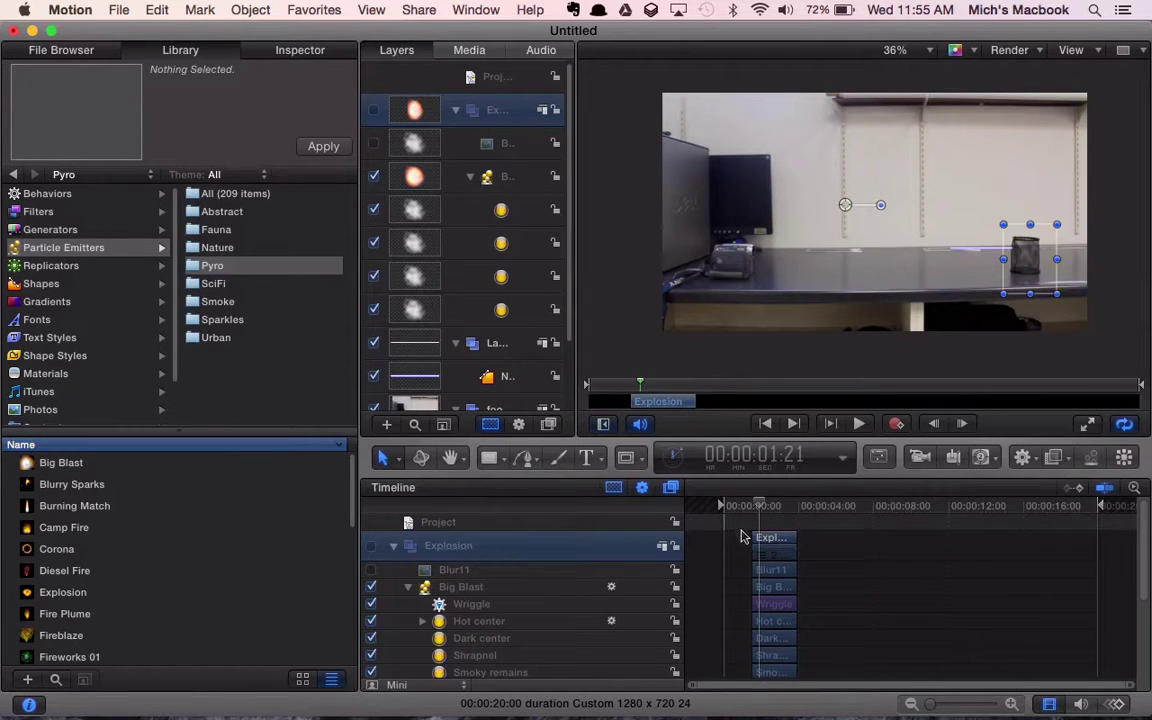
key("Left")
key("Left")
key("Left")
key("Left")
key("Left")
key("Left")
key("Left")
key("Left")
key("Left")
key("Left")
key("Left")
key("Left")
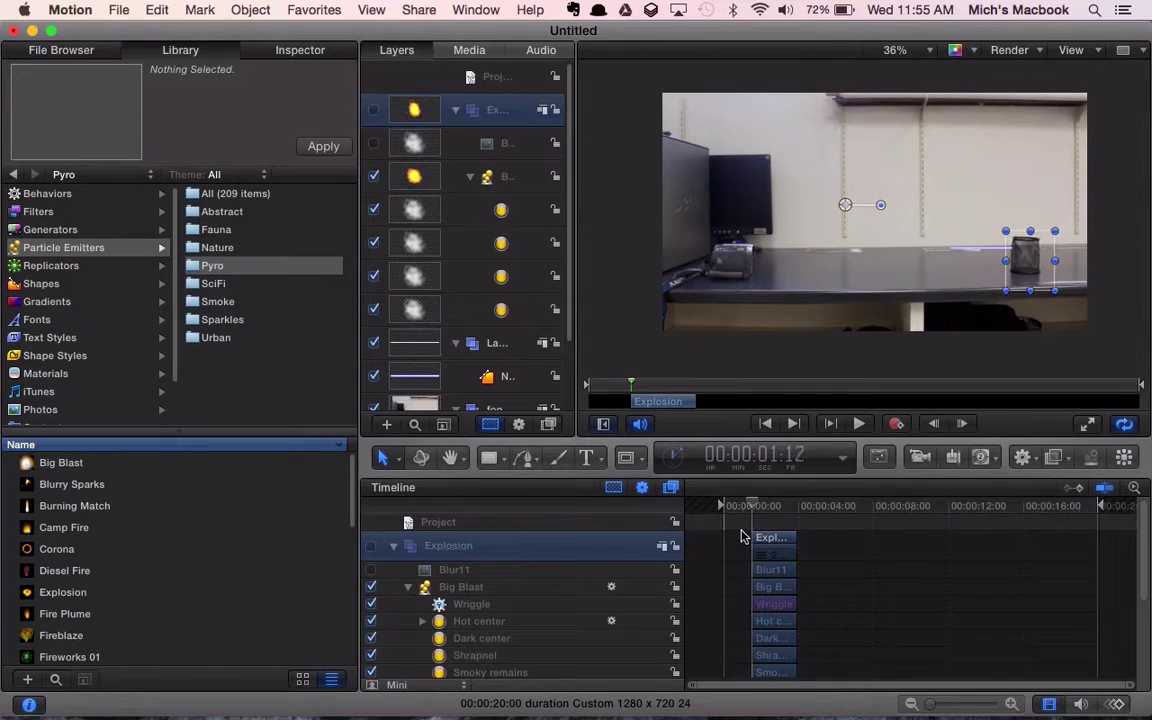
key("Left")
key("Left")
key("Left")
key("Left")
key("Left")
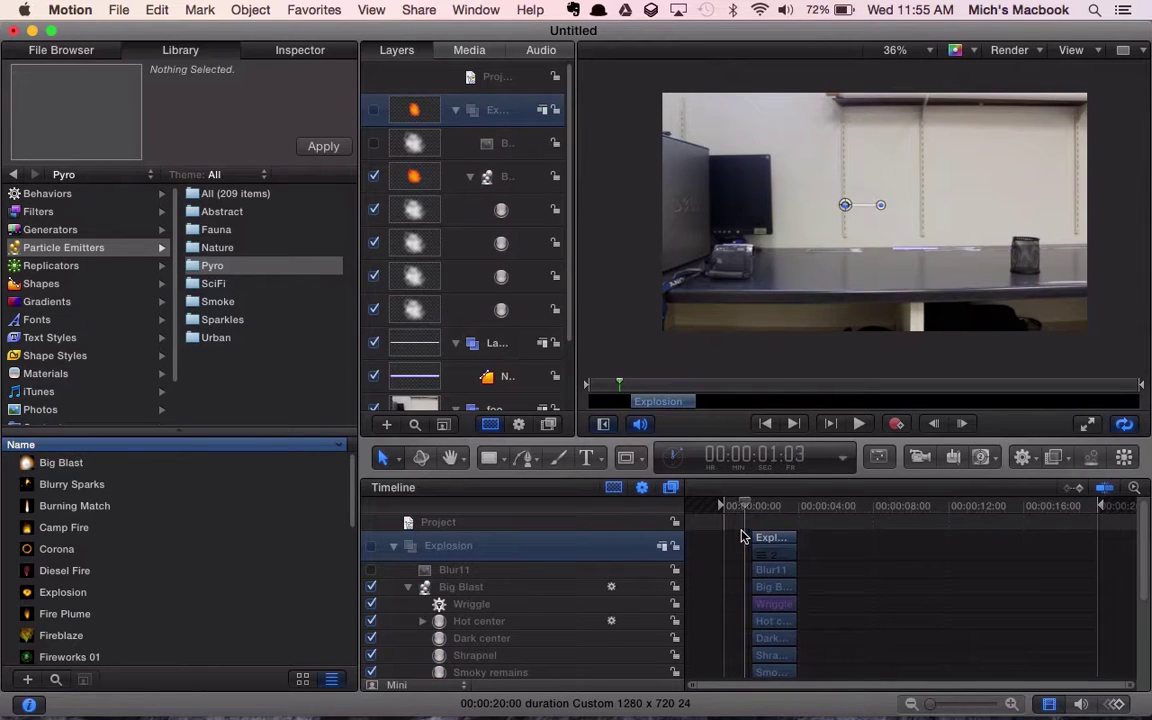
key("Right")
key("Right")
key("Right")
key("Right")
key("Right")
key("Right")
key("Right")
key("Right")
key("Right")
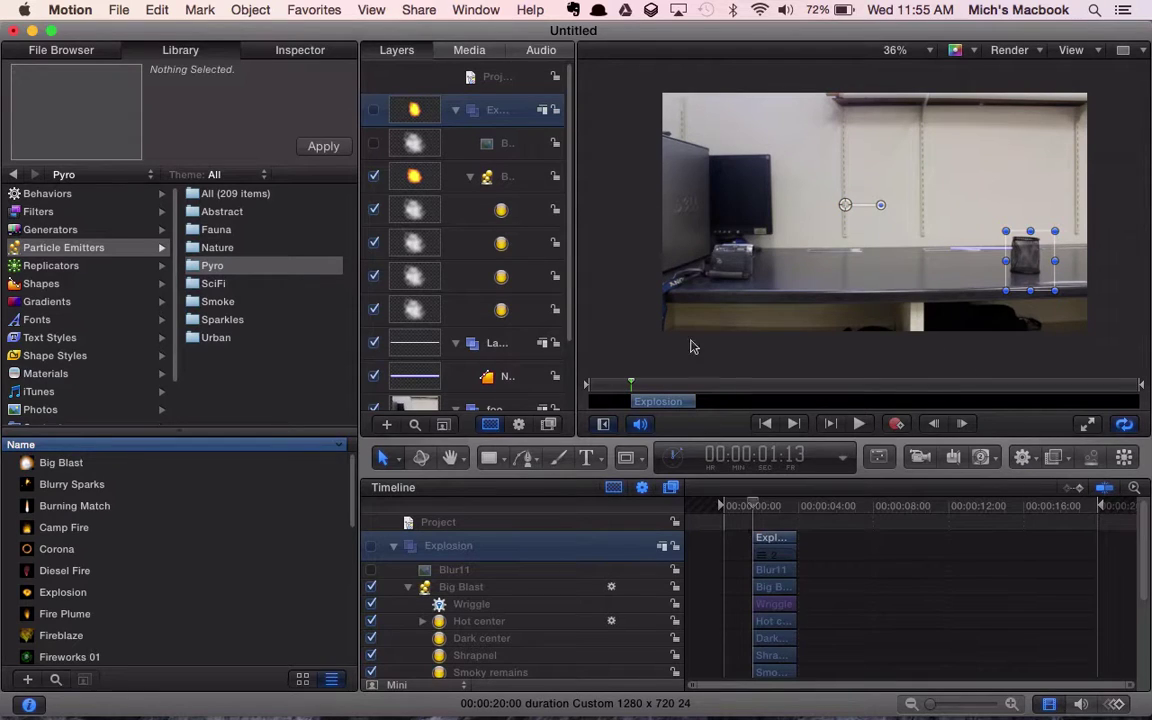
left_click(455, 111)
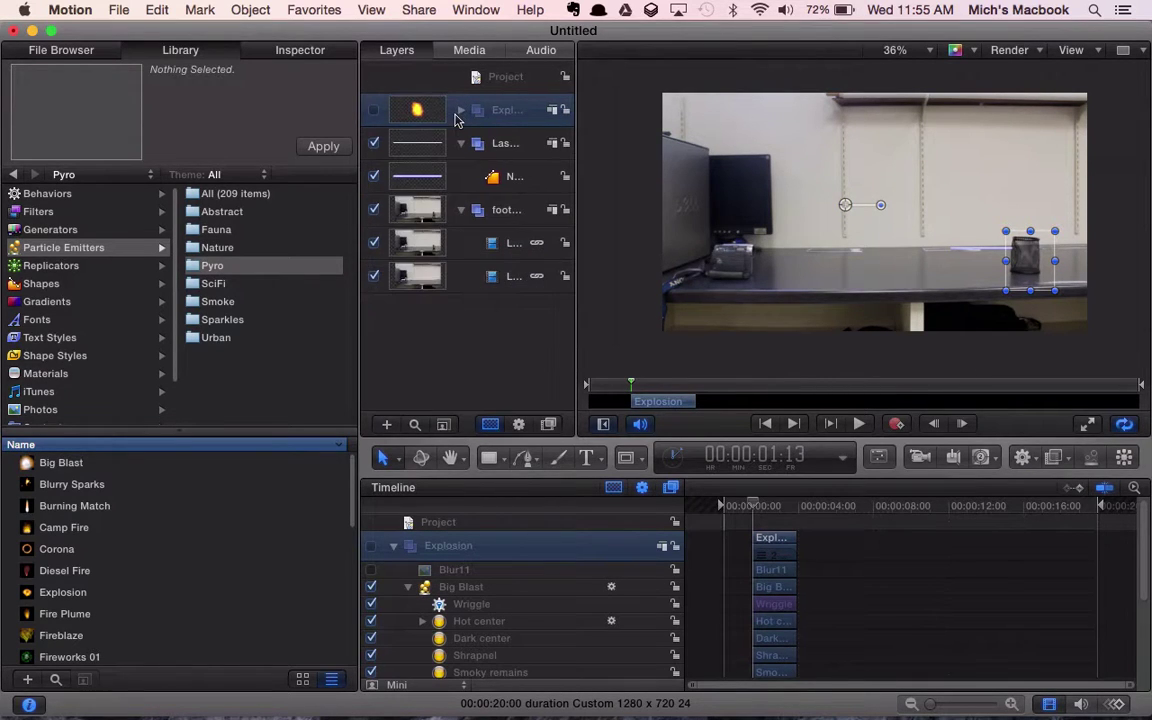
- At 00:00:01:13, shrink the Neon Rectangle to a 100%-scale stub at X 10527.0 by the target
left_click(508, 177)
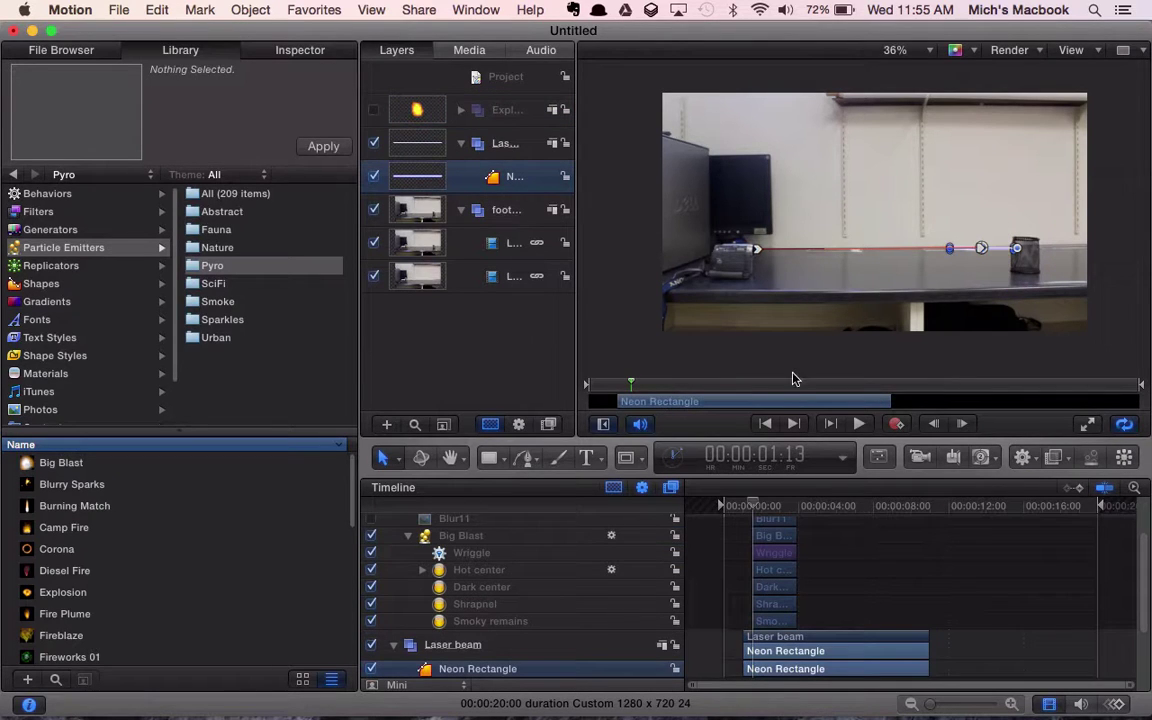
left_click(299, 50)
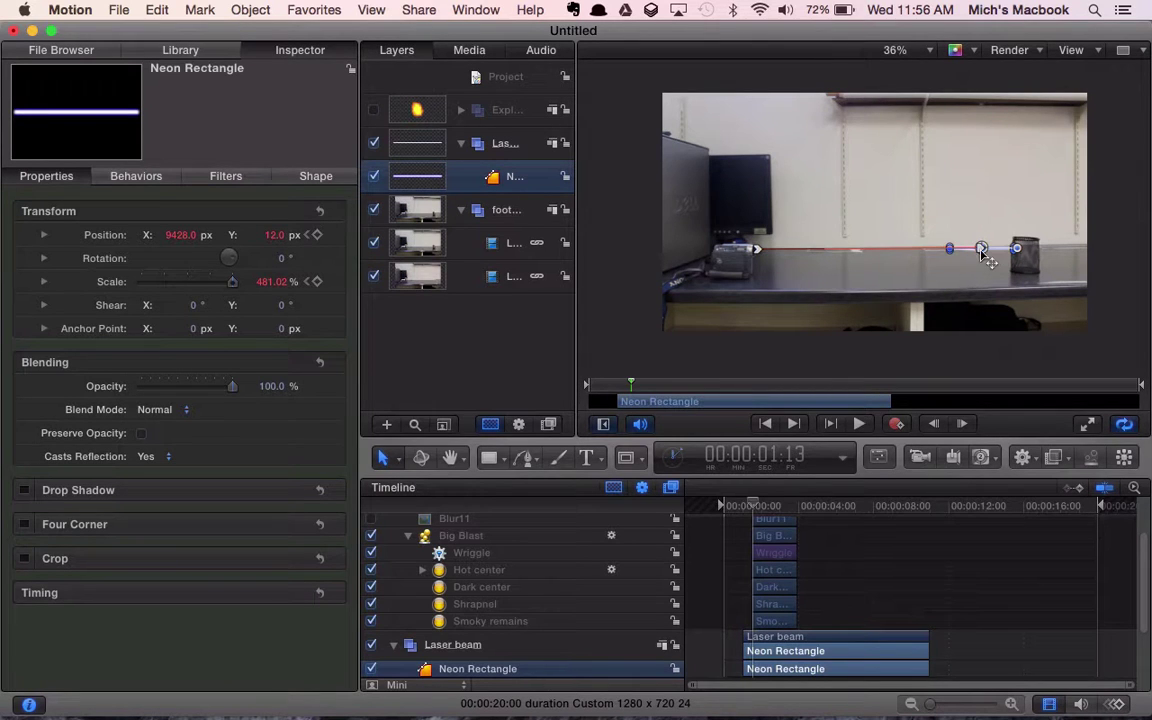
scroll(985, 258, "up", 10)
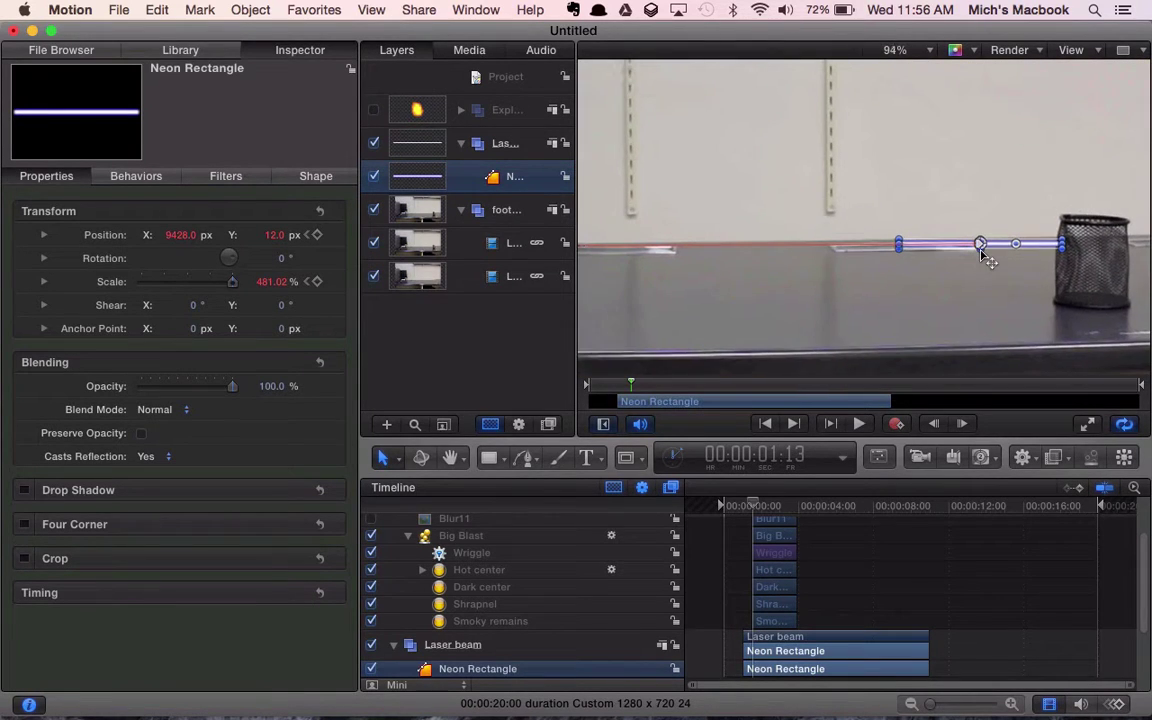
scroll(985, 258, "up", 5)
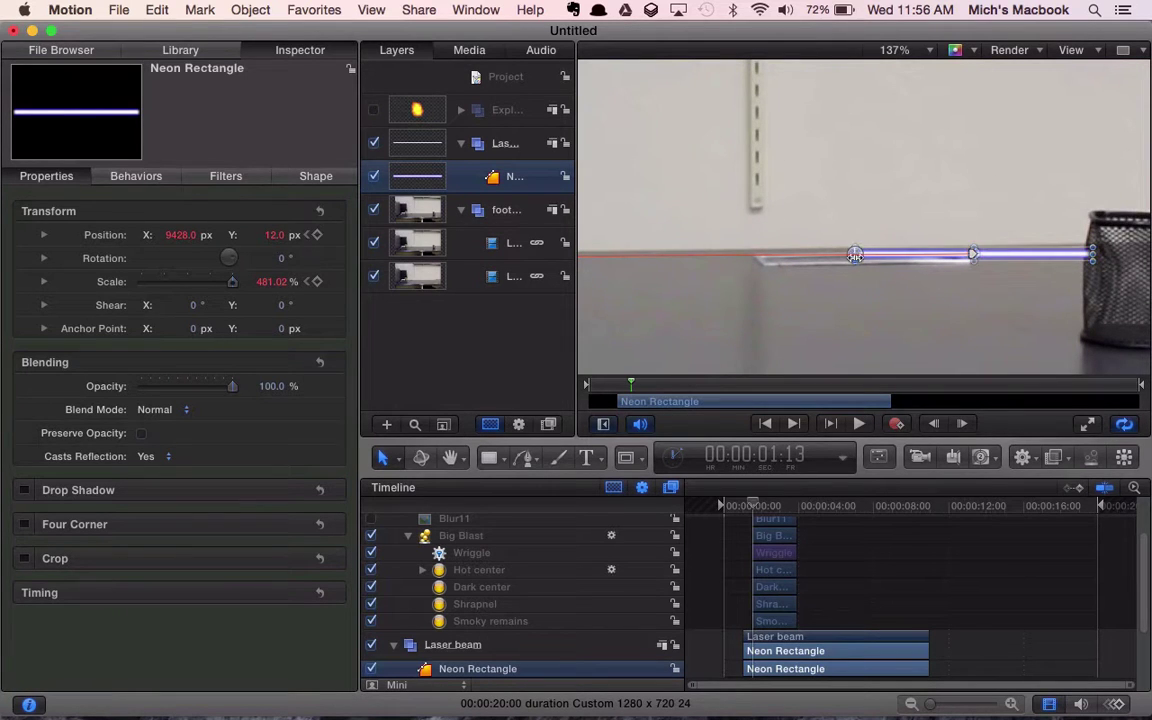
left_click_drag(855, 257, 1048, 253)
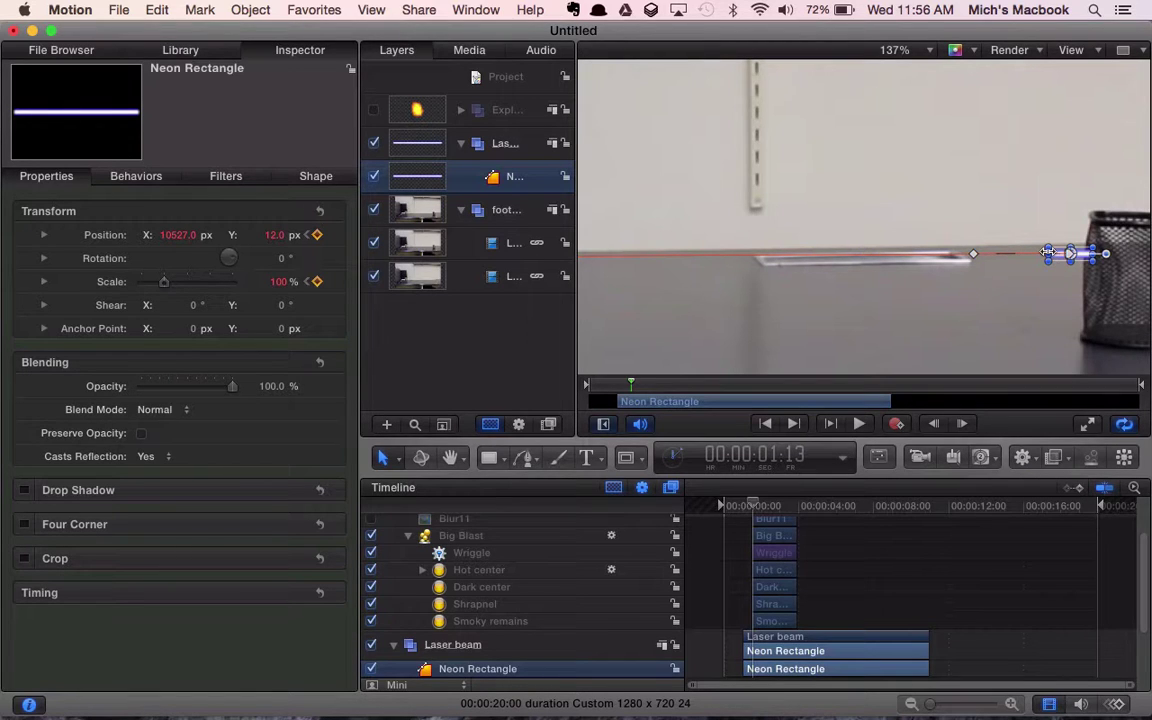
- Keyframe the beam's opacity at 100% on 1:17 and 0% on 1:18, then rewind to the start
key("Right")
key("Right")
key("Right")
key("Right")
key("Right")
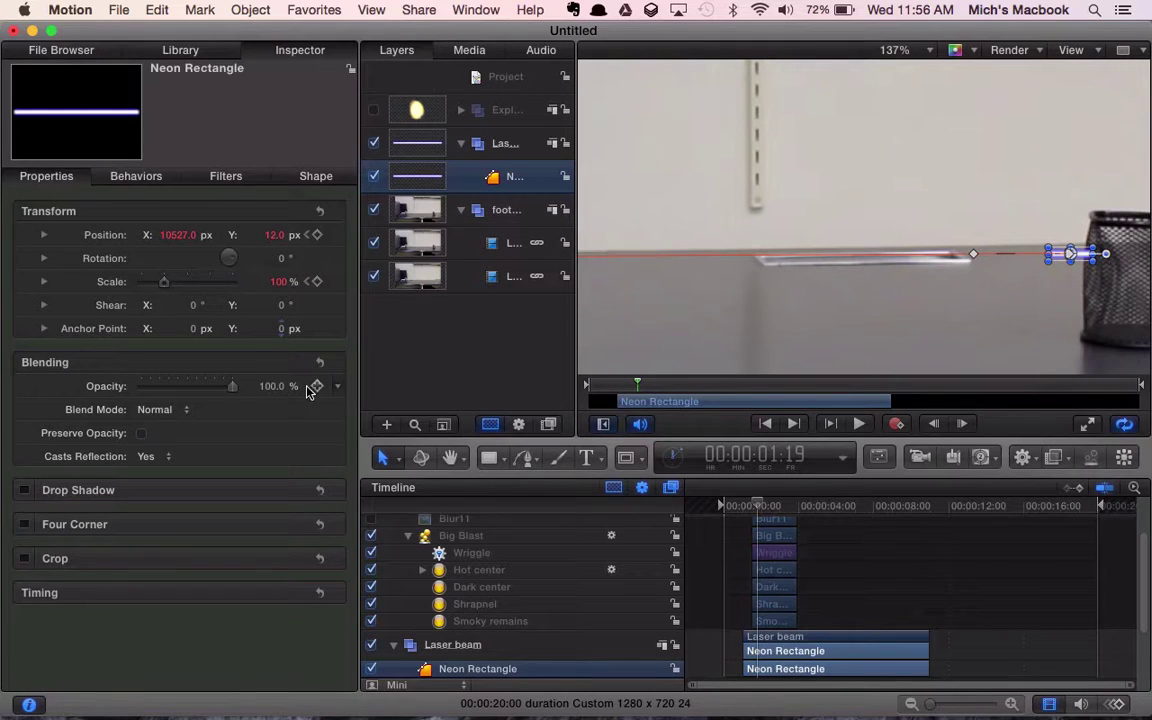
key("Left")
key("Left")
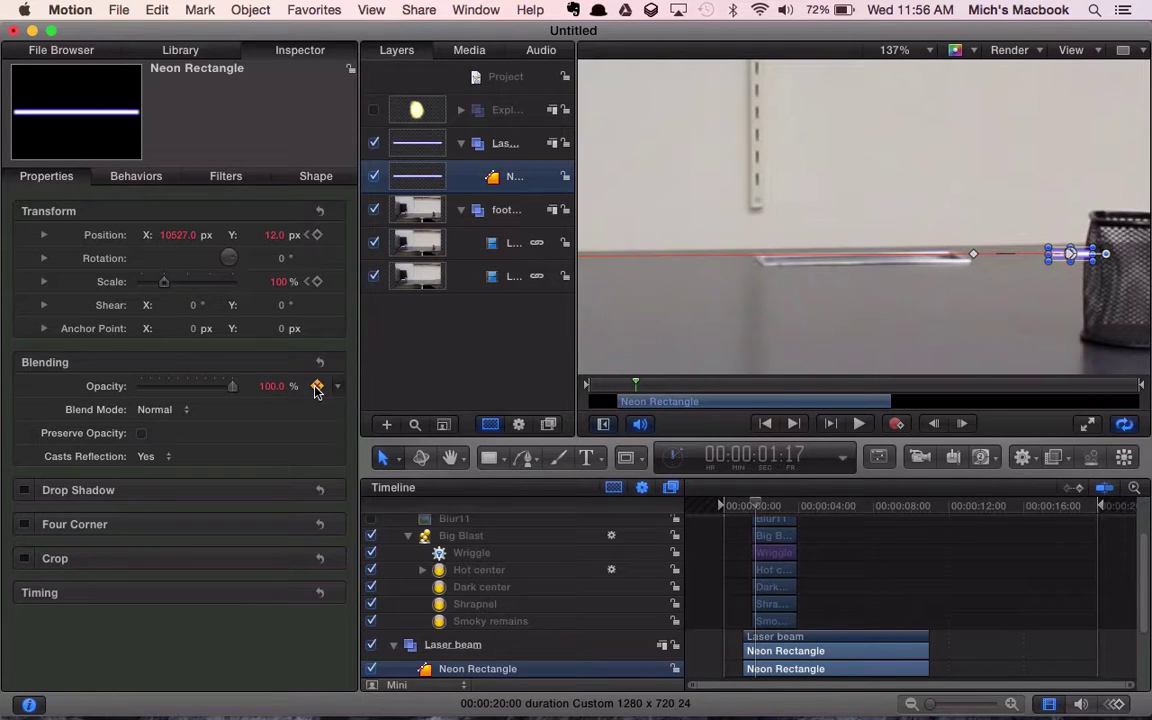
key("Right")
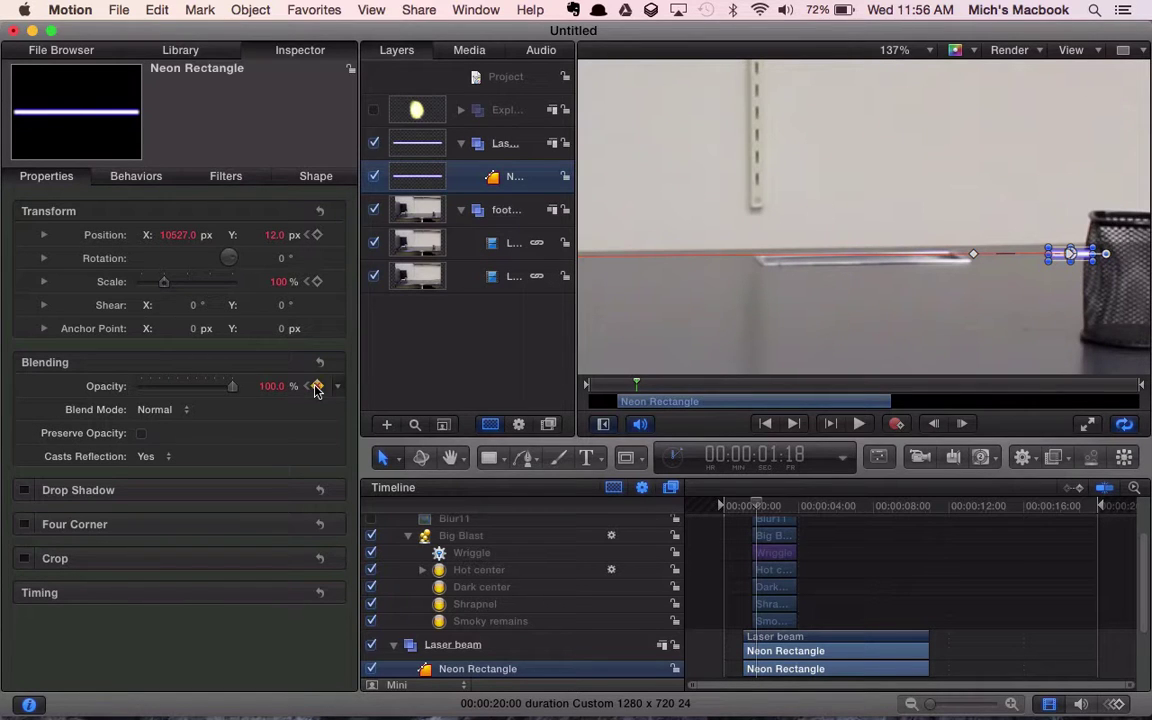
left_click(317, 386)
left_click_drag(232, 391, 127, 394)
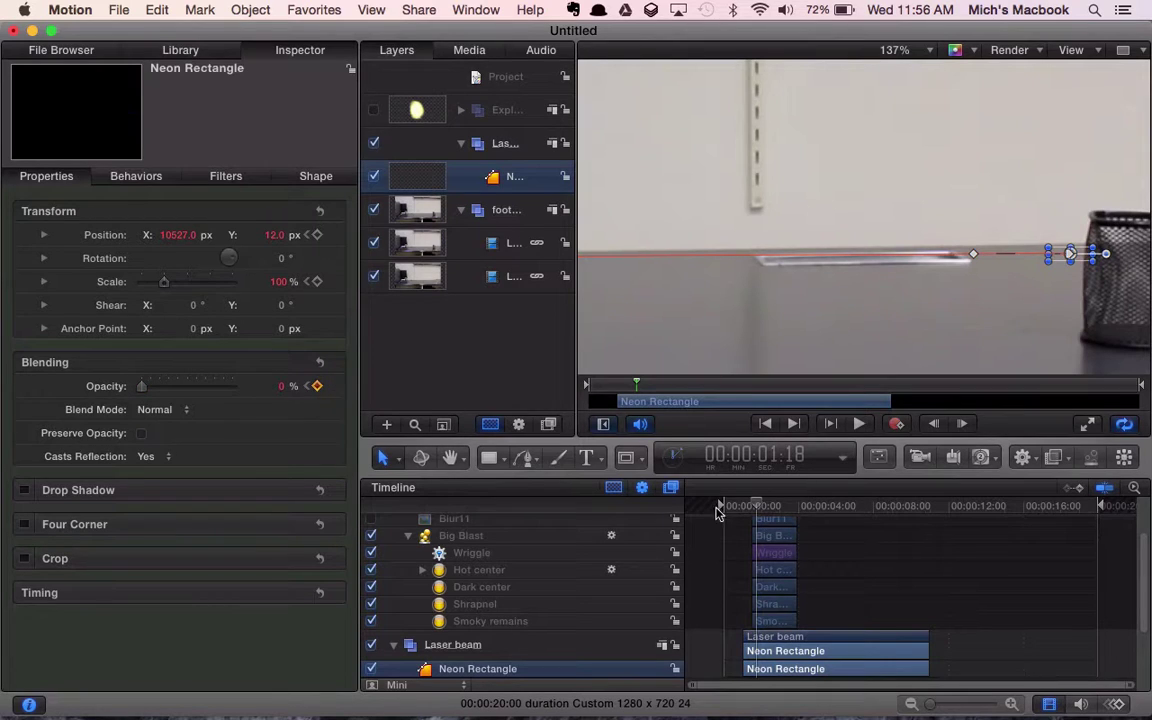
left_click_drag(762, 505, 722, 503)
- Fit the canvas to the frame, deselect the beam, and preview the animation
left_click(930, 51)
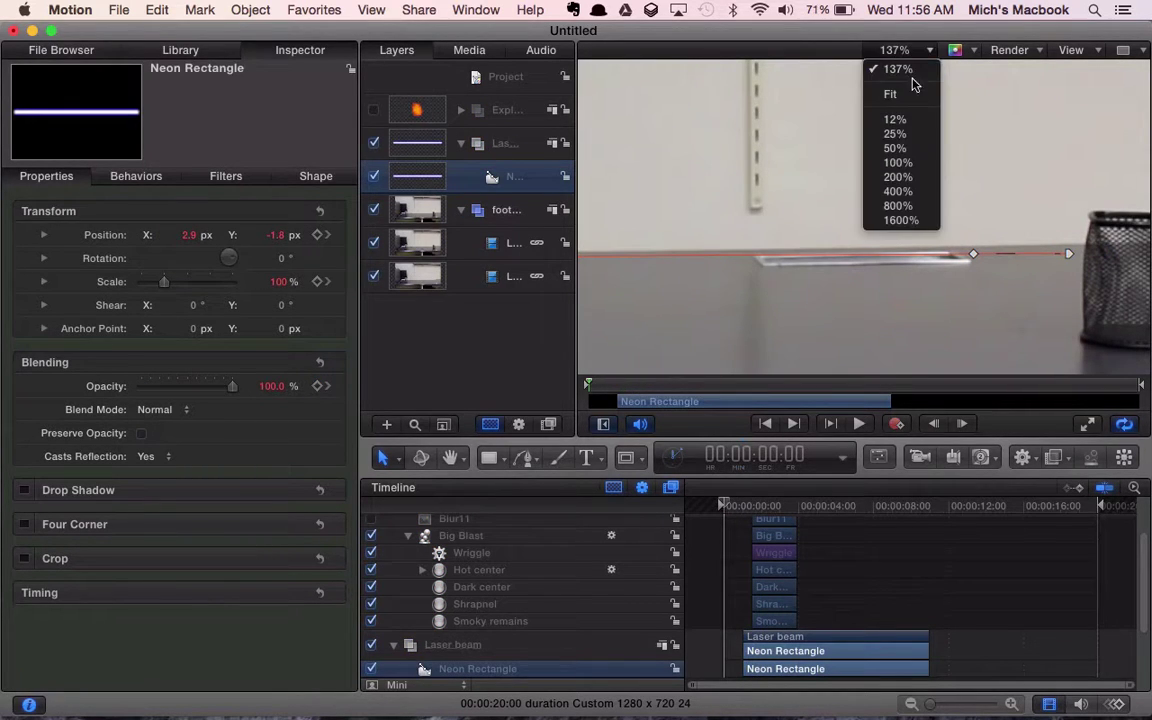
left_click(906, 94)
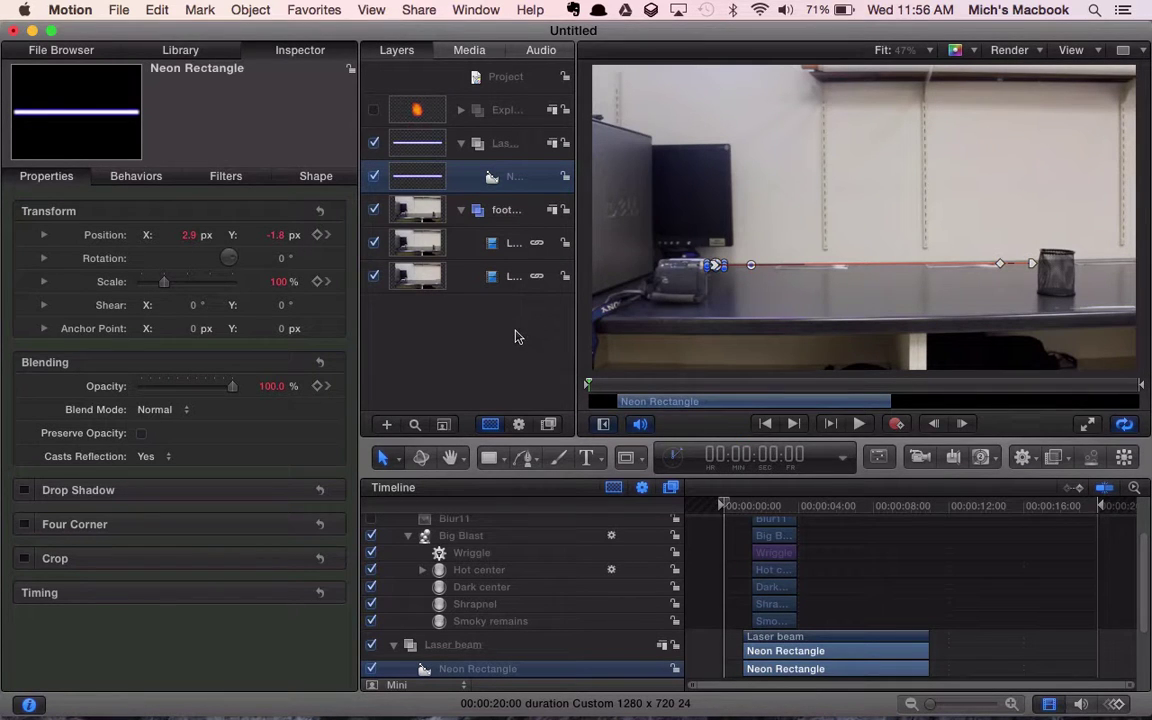
left_click(514, 334)
key("space")
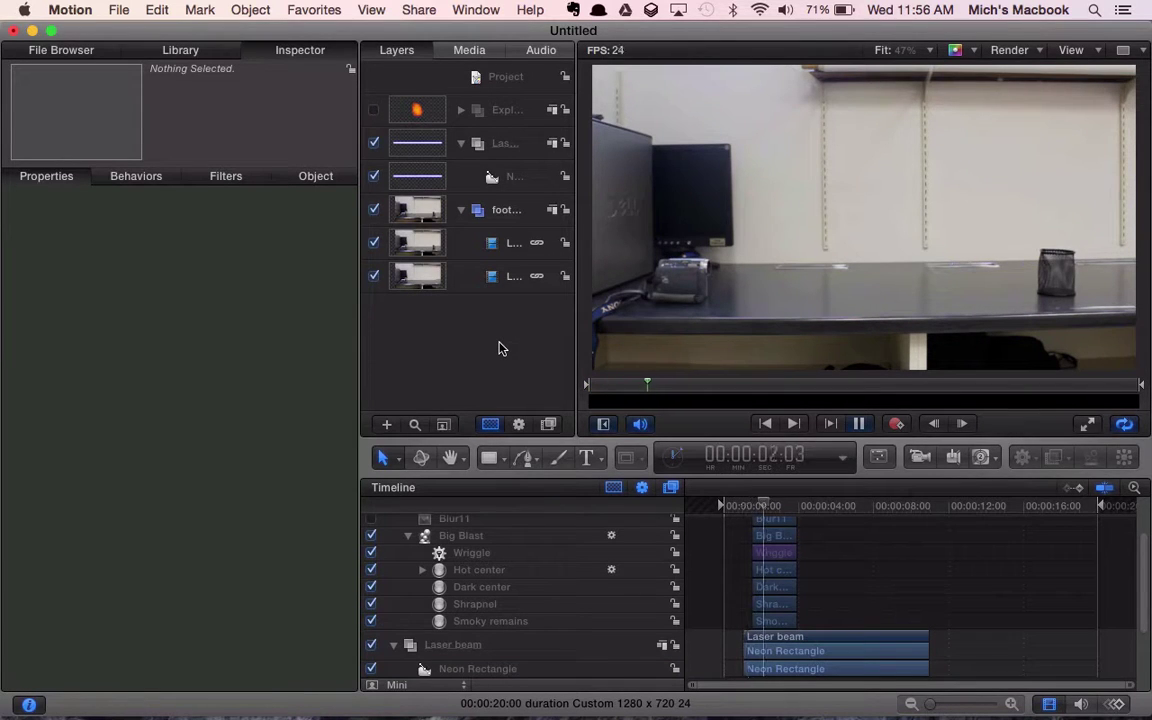
key("space")
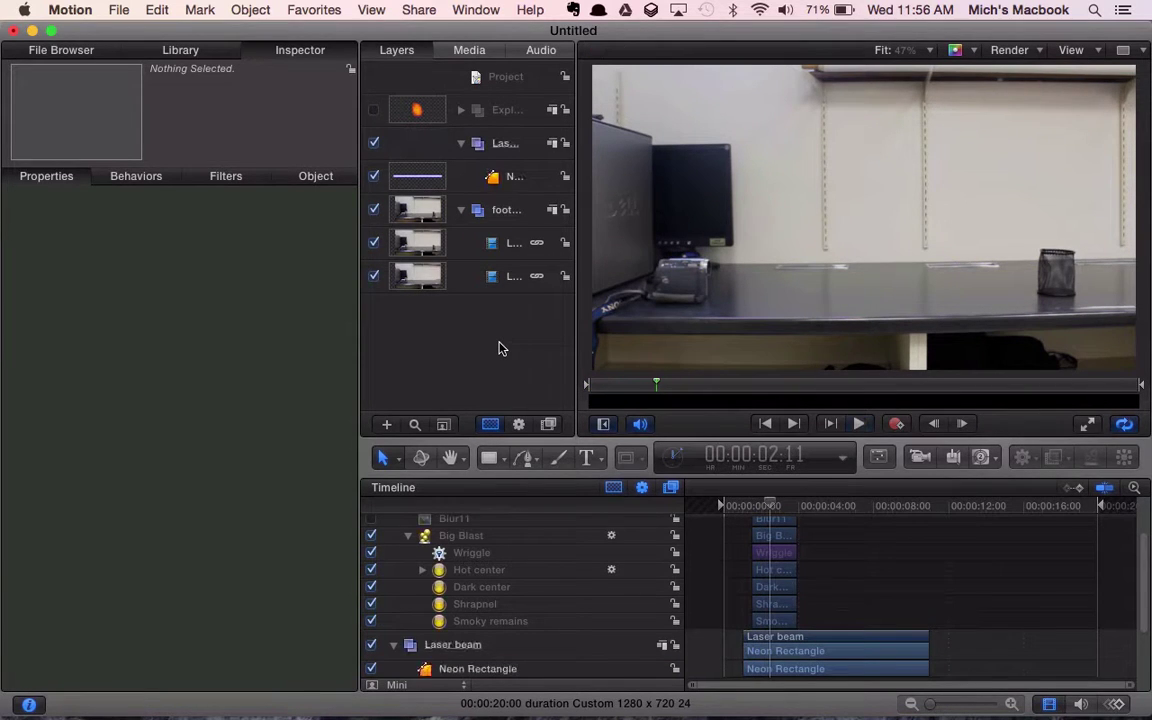
- Re-enable the Explosion group and replay from the start to see the blast at the target
left_click(373, 110)
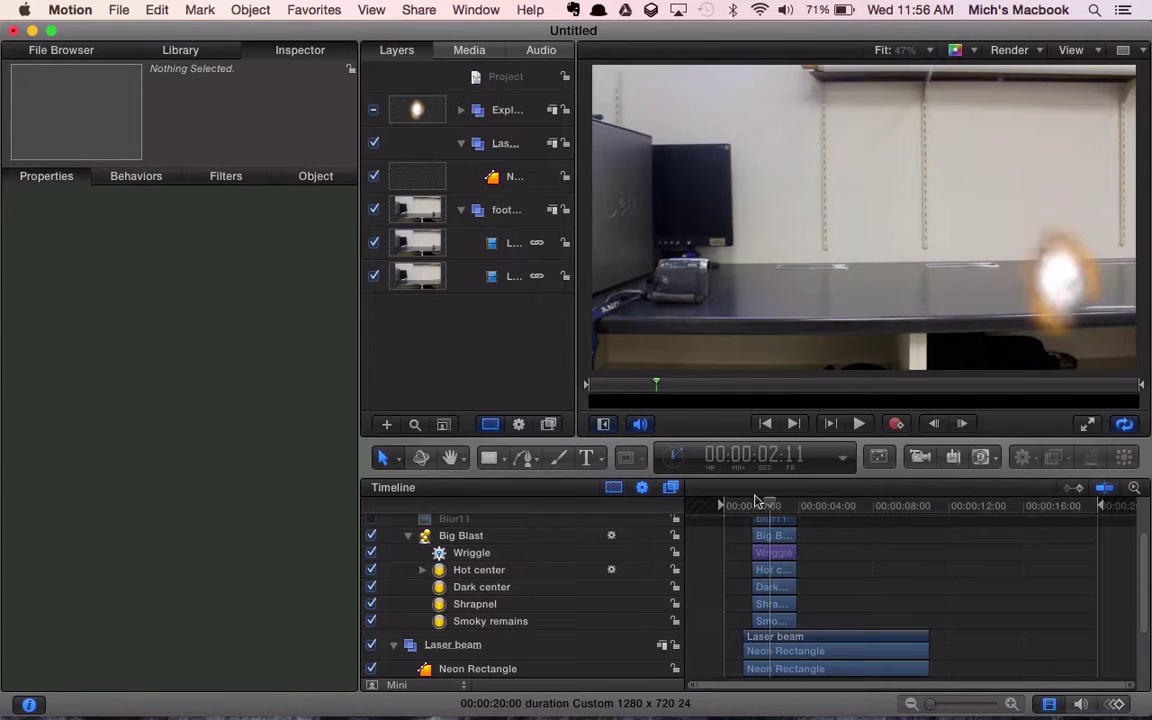
left_click(713, 507)
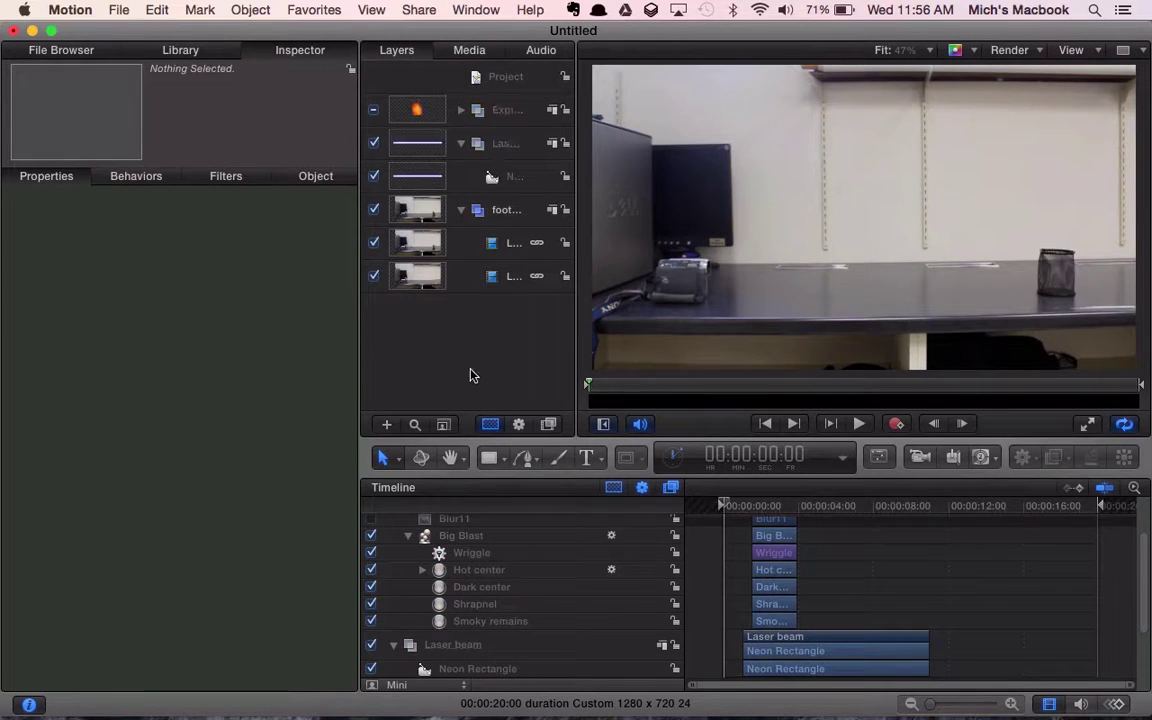
key("space")
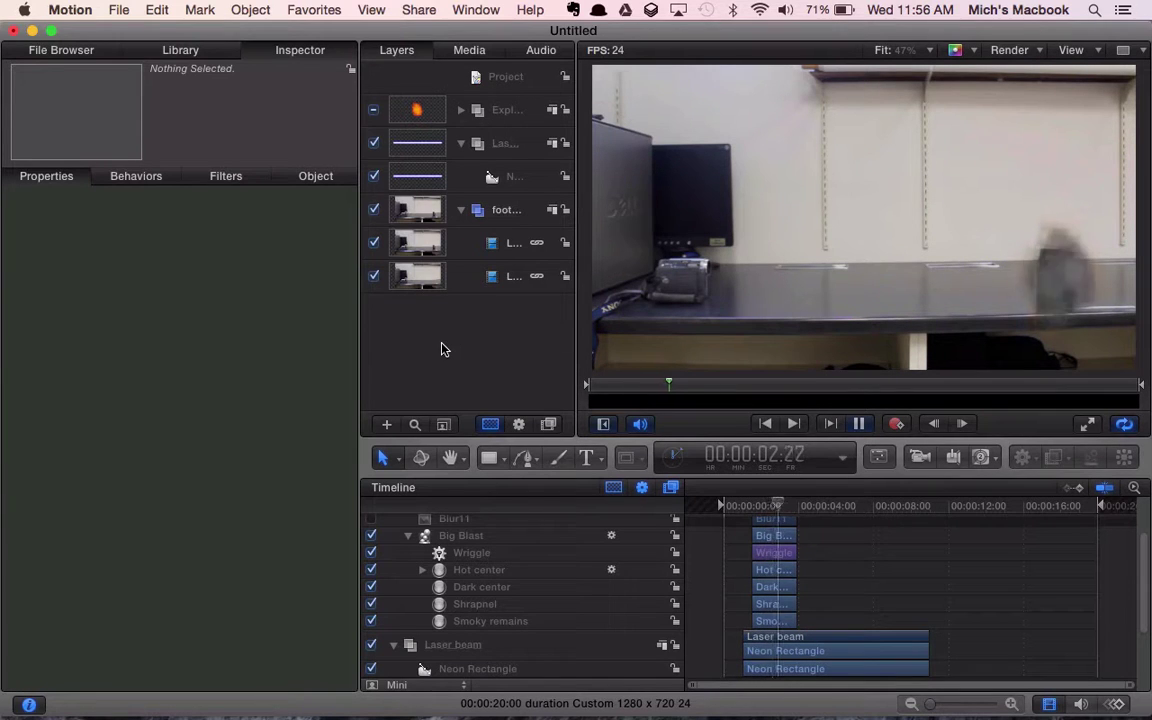
key("space")
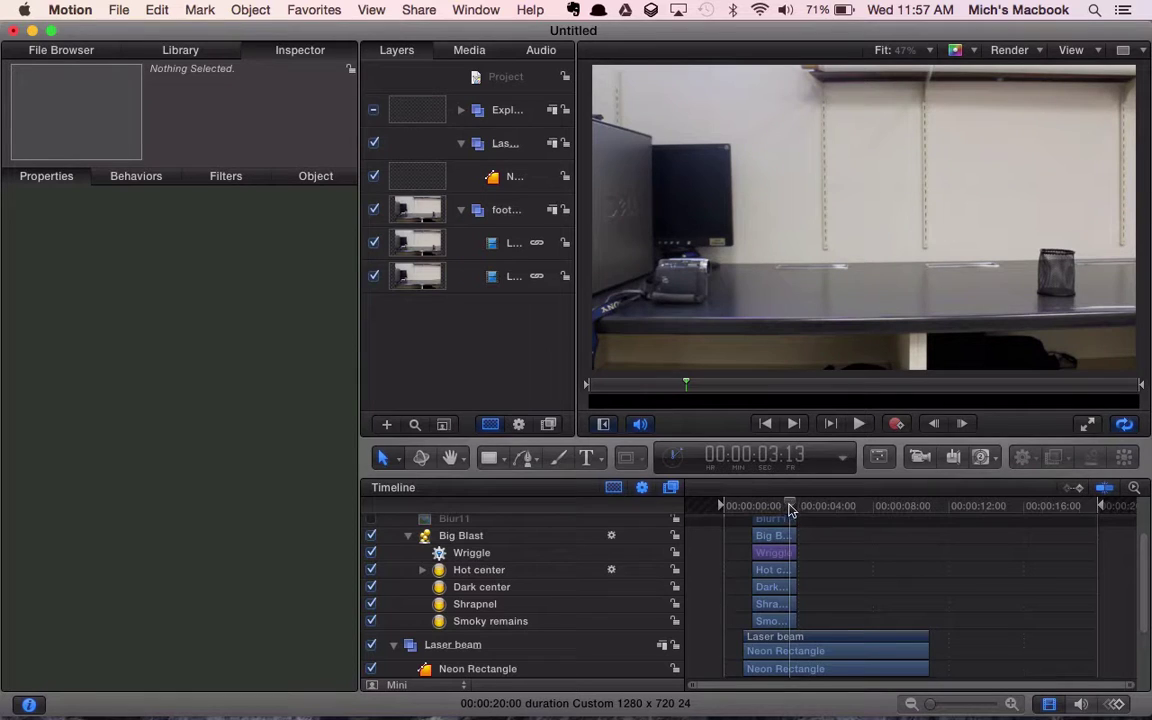
- At 2:05, add a 100% Opacity keyframe to the Laser canon and target layer
left_click_drag(789, 508, 768, 507)
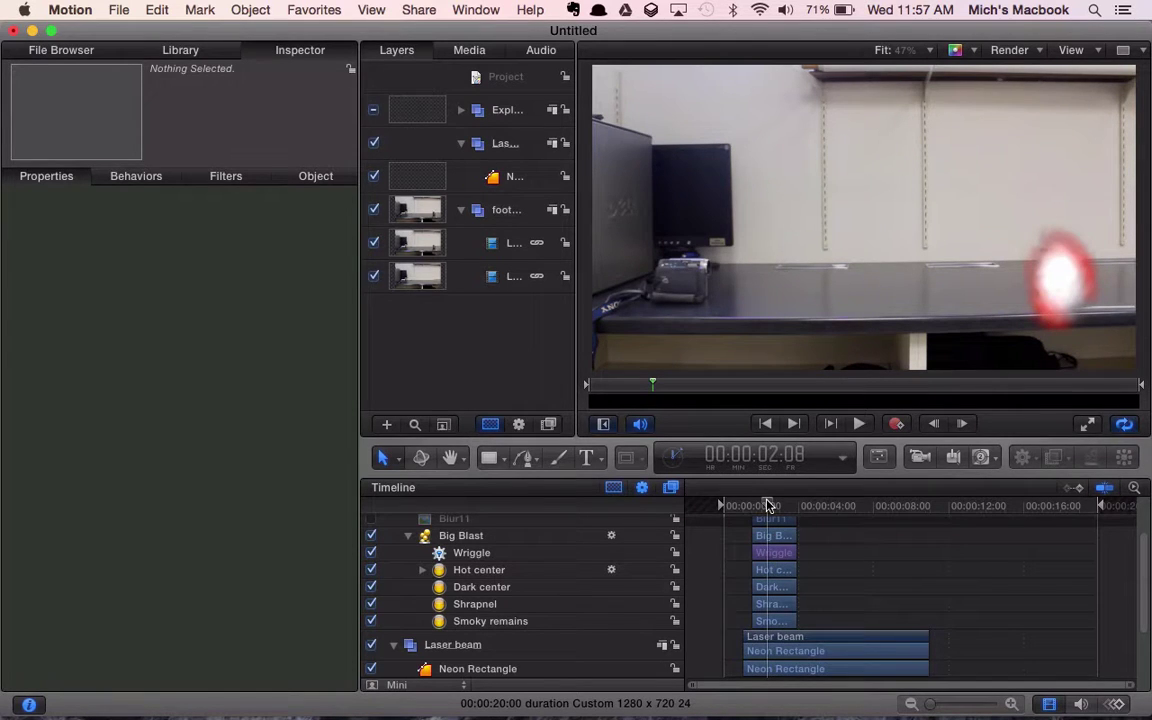
left_click_drag(768, 505, 765, 505)
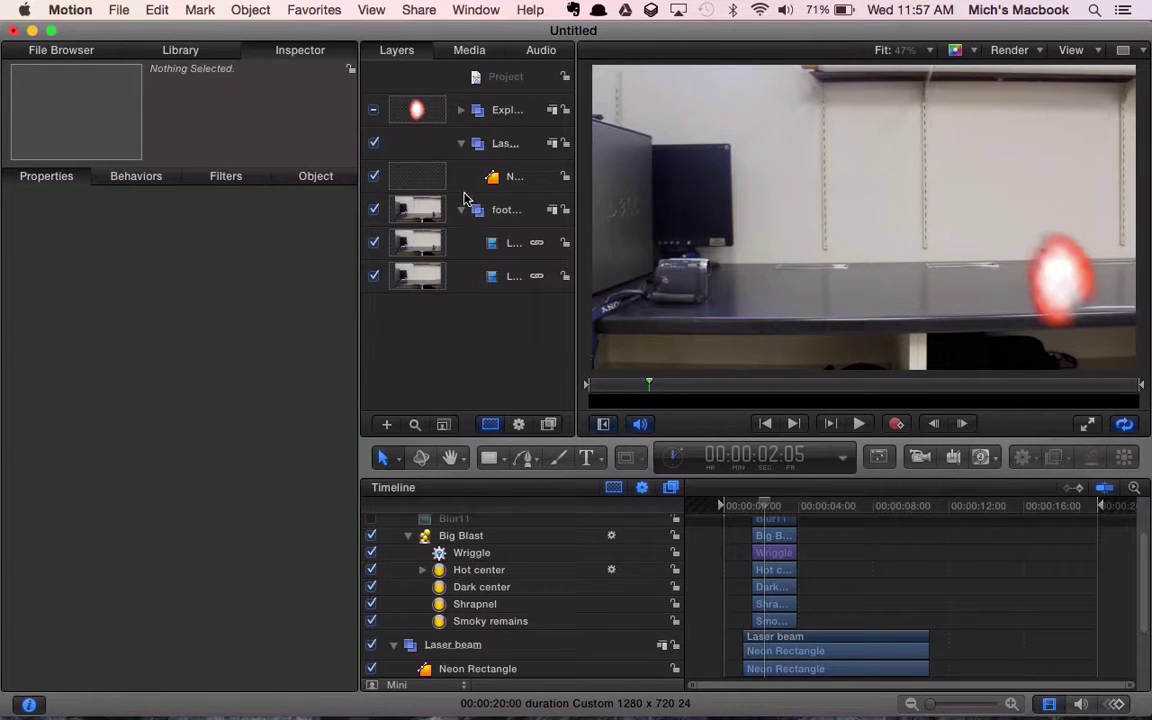
left_click(497, 246)
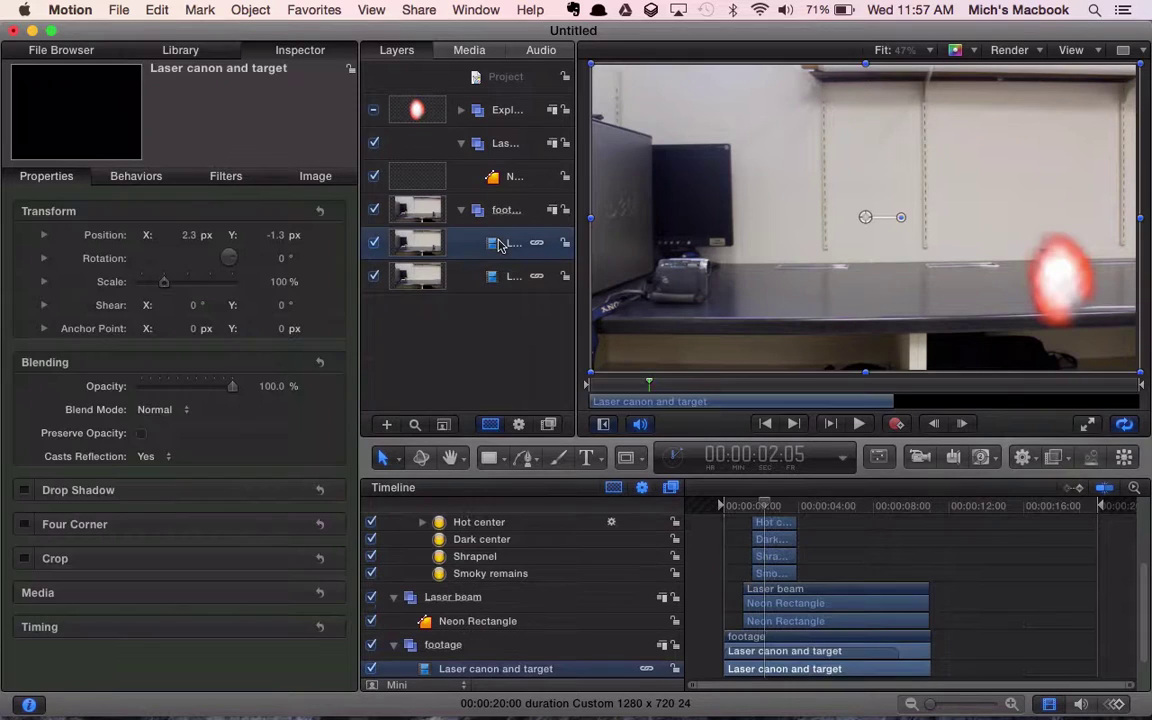
mouse_move(288, 393)
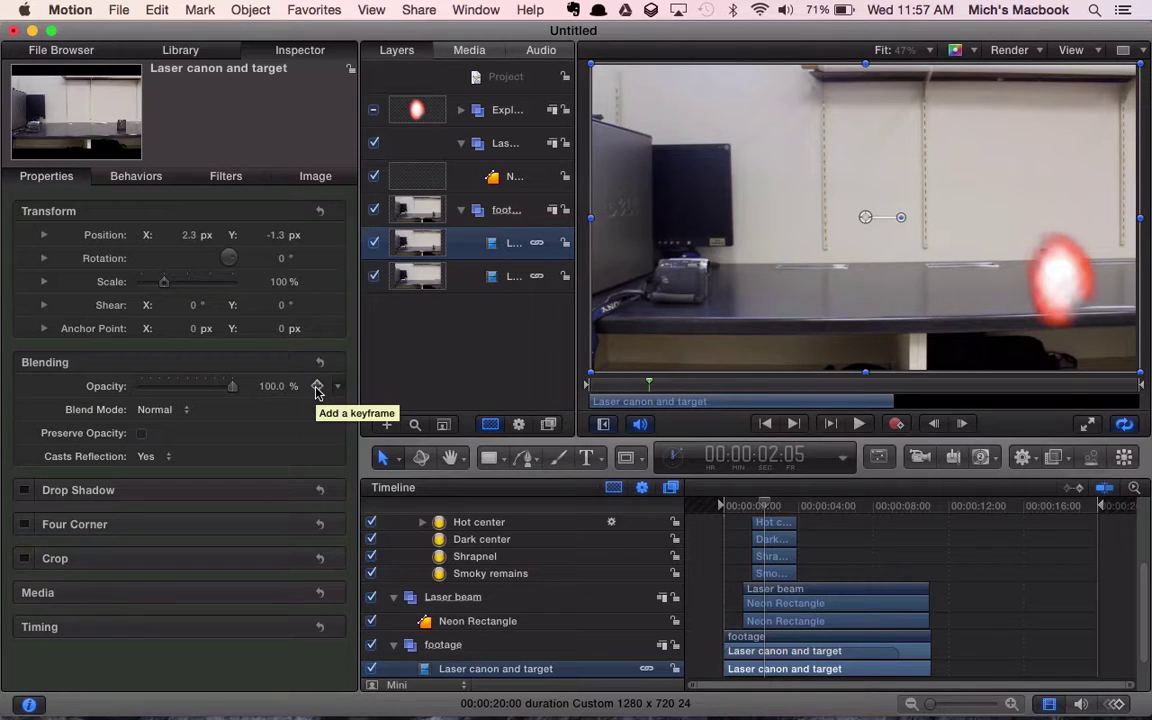
left_click(317, 387)
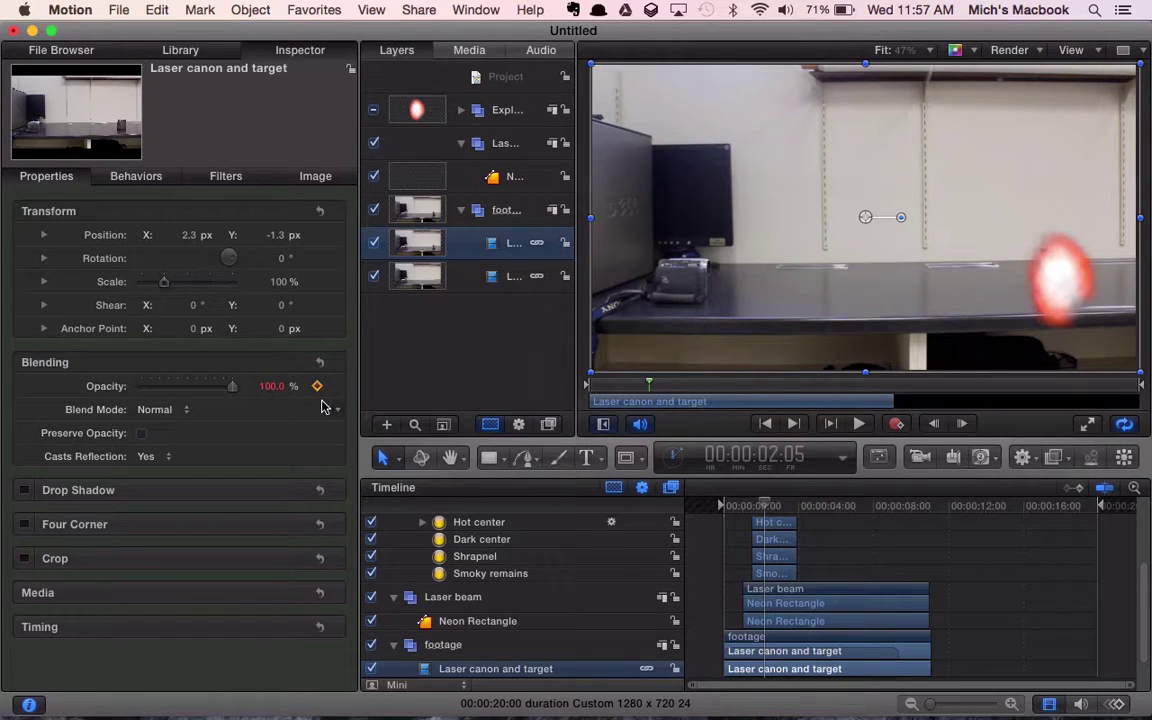
- At 2:06, keyframe the layer's Opacity to 0% and return to the timeline start
key("Right")
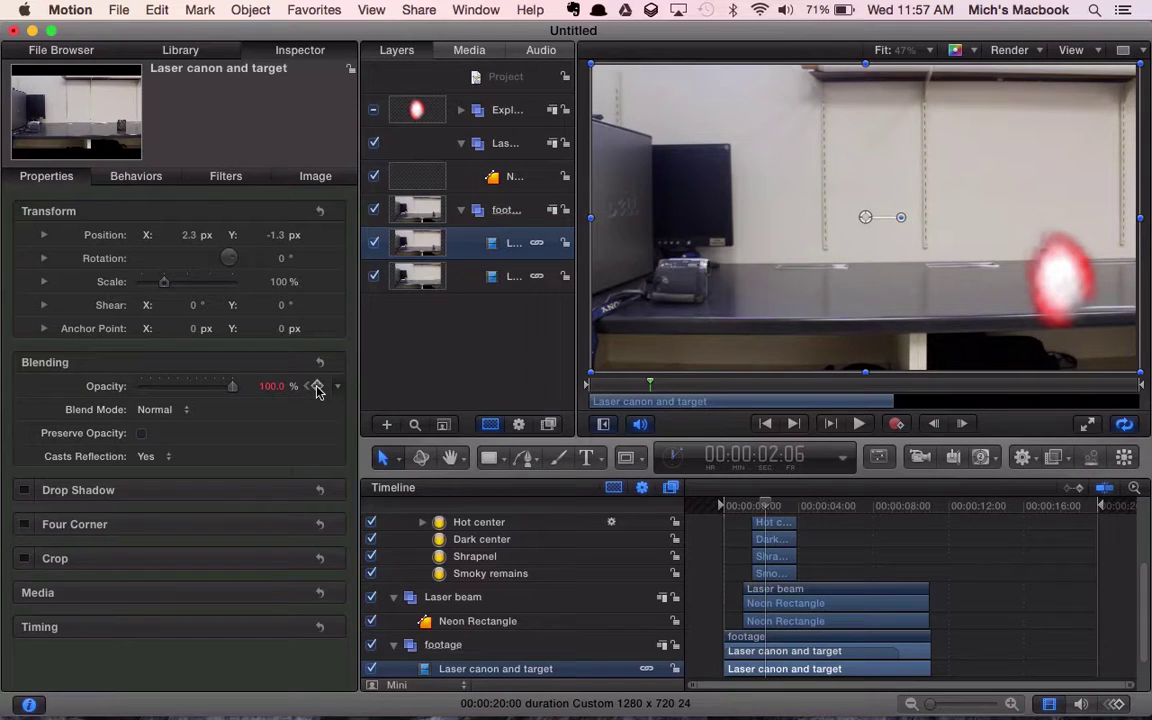
left_click(316, 388)
left_click_drag(233, 391, 125, 390)
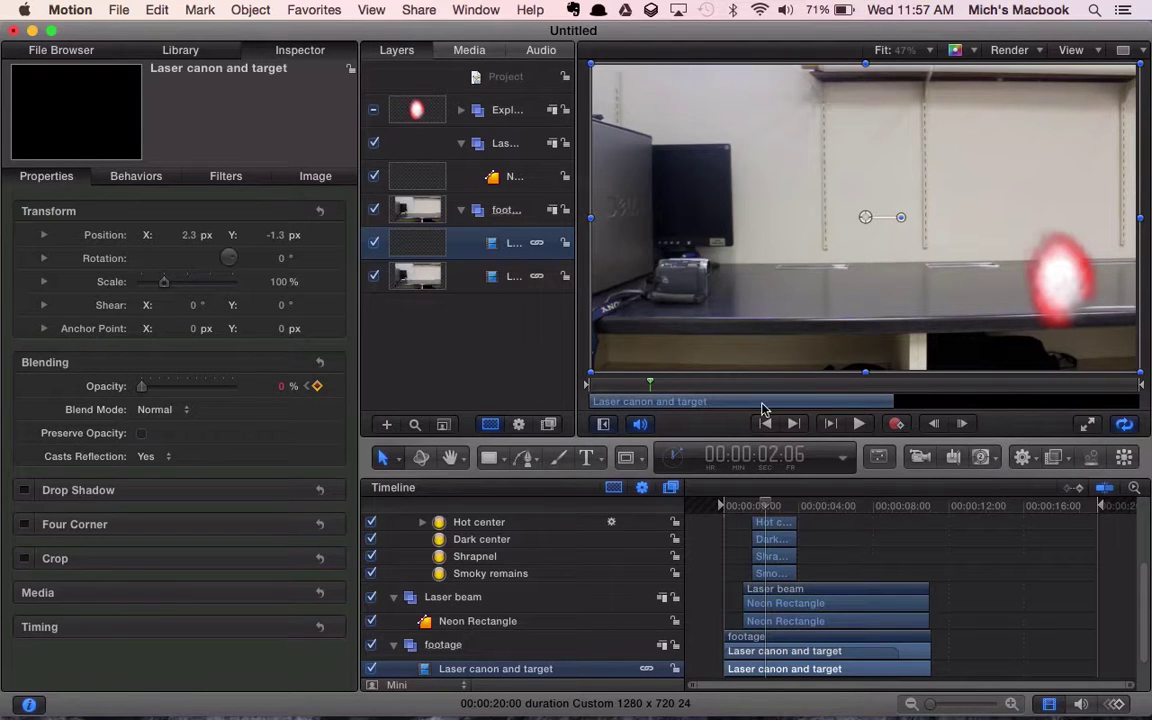
left_click(725, 505)
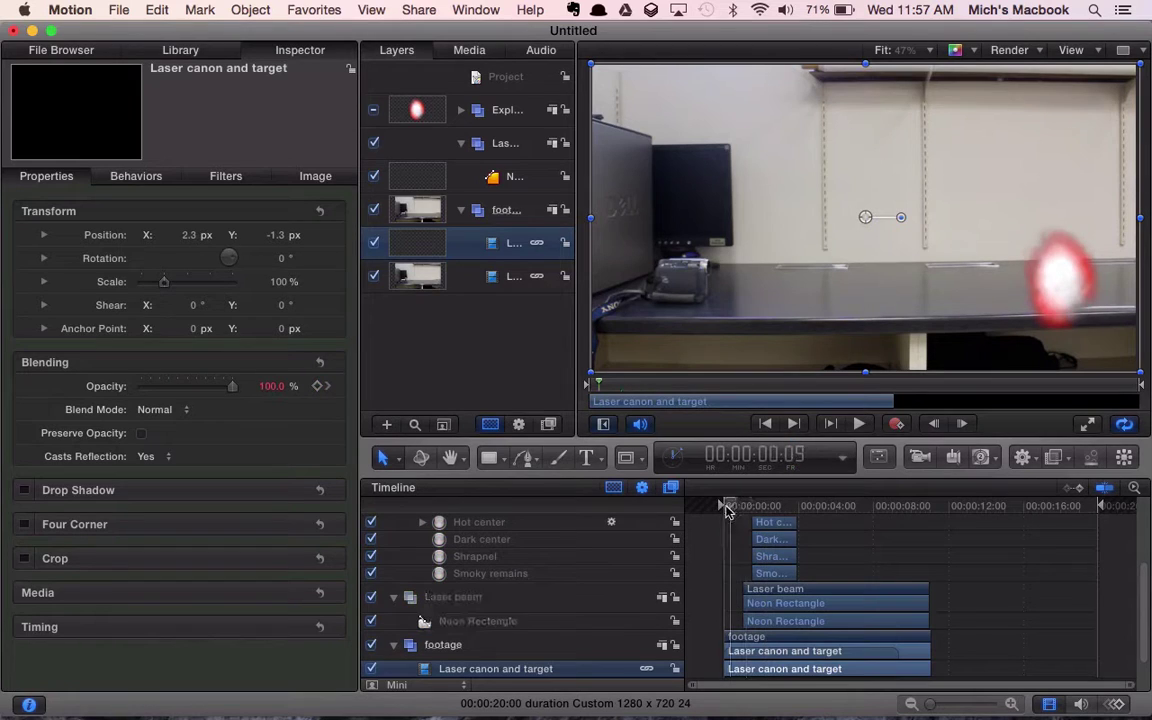